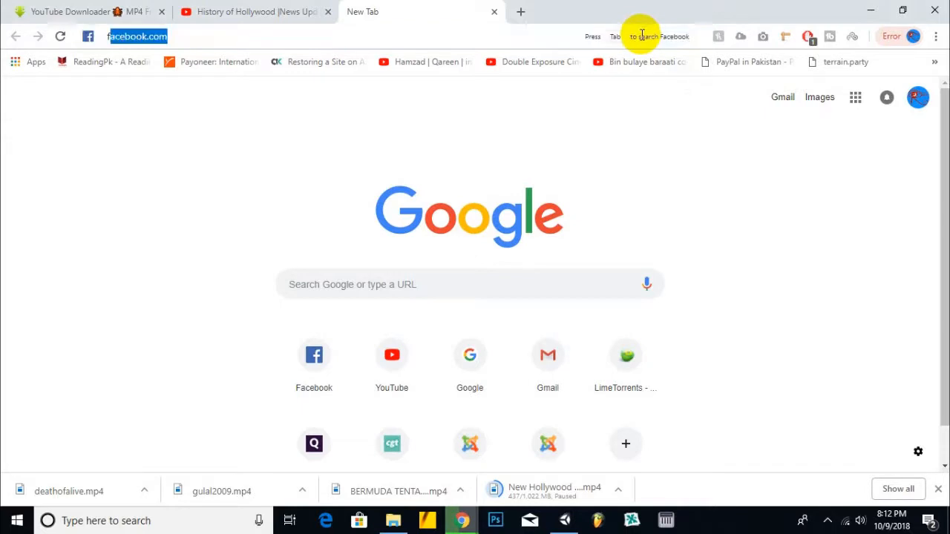
- Open the Fervider Book Store administration login page at fervider.com/books/administrator
type(".com/")
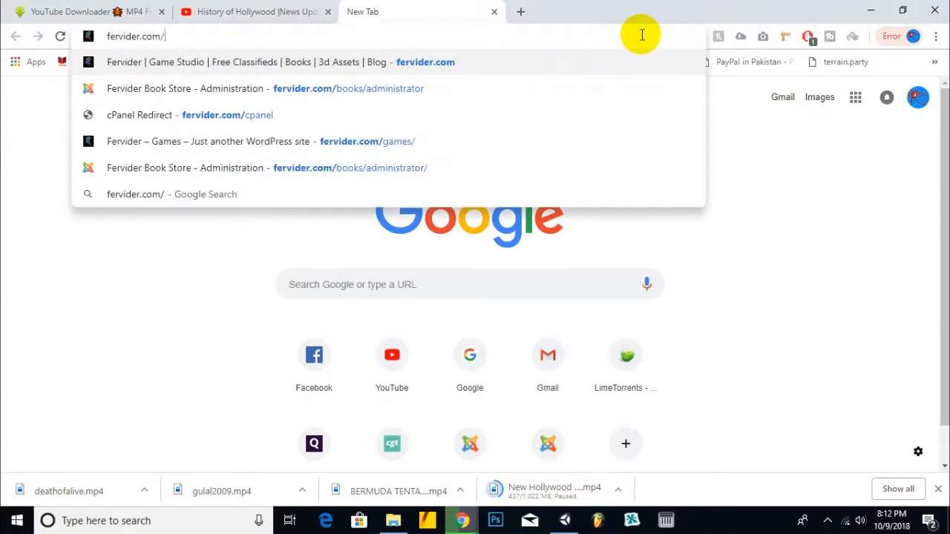
type("book")
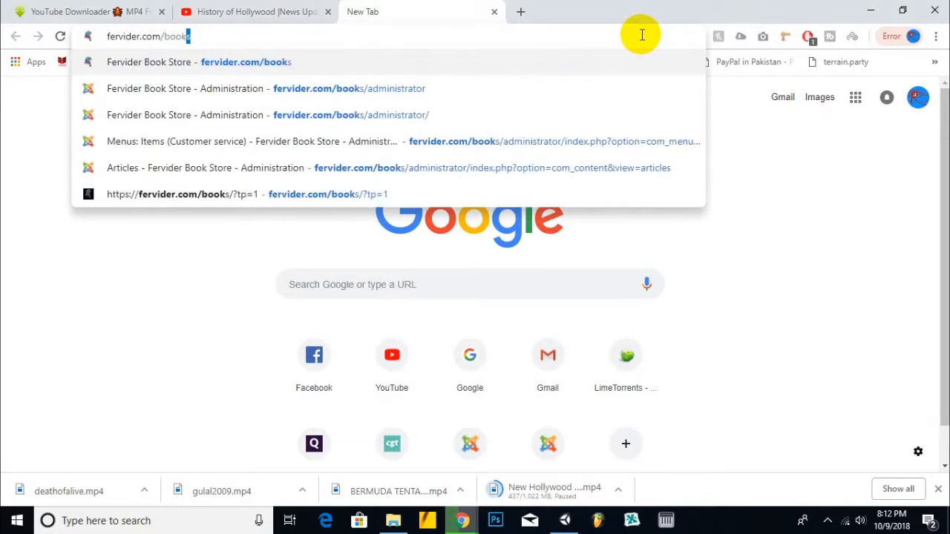
type("s/")
key("Return")
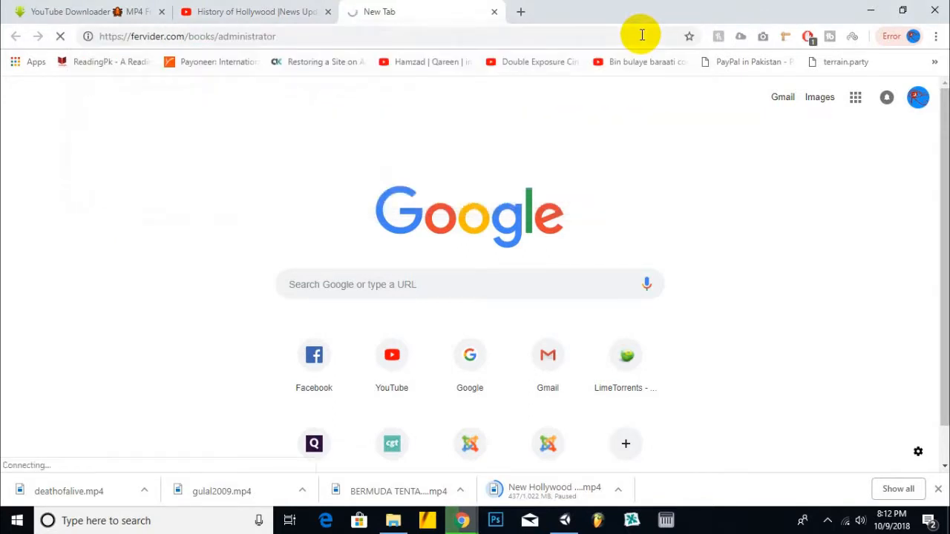
right_click(429, 6)
left_click(384, 6)
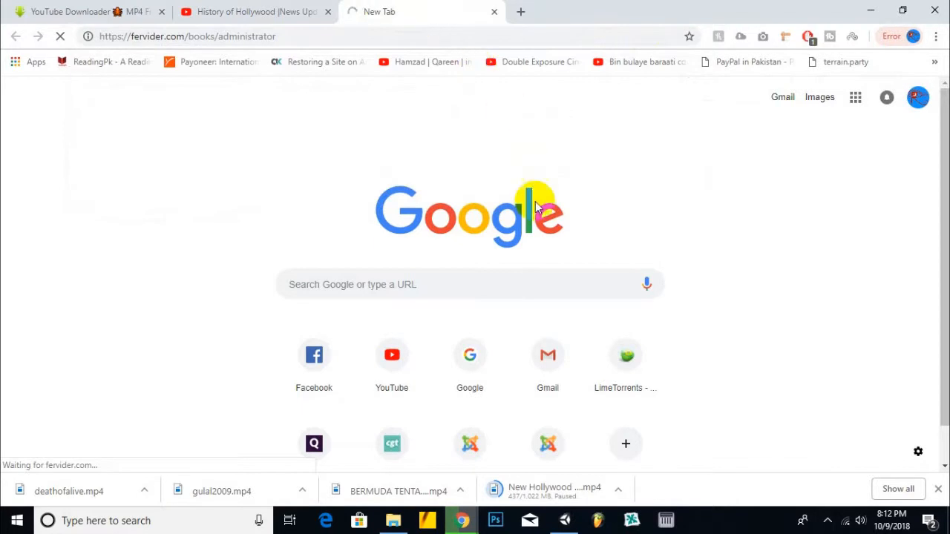
right_click(403, 10)
left_click(392, 9)
- Switch to the Google AdSense window, look over the earnings overview, and open the My ads section
mouse_move(462, 520)
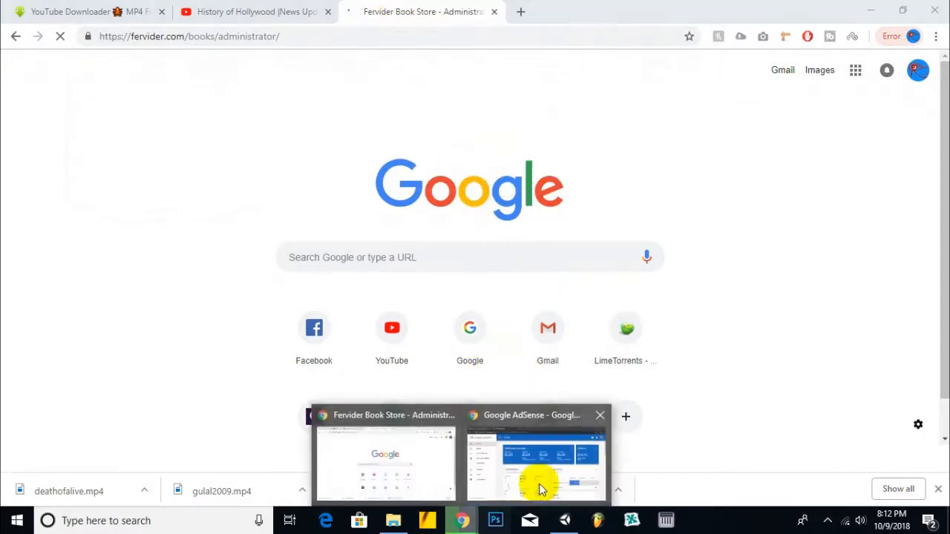
left_click(512, 456)
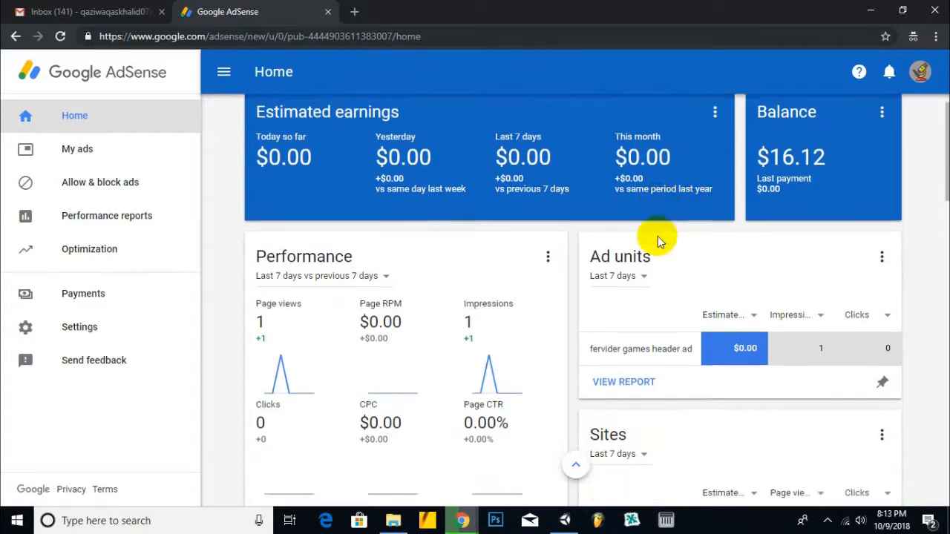
scroll(657, 237, "down", 6)
scroll(659, 236, "up", 6)
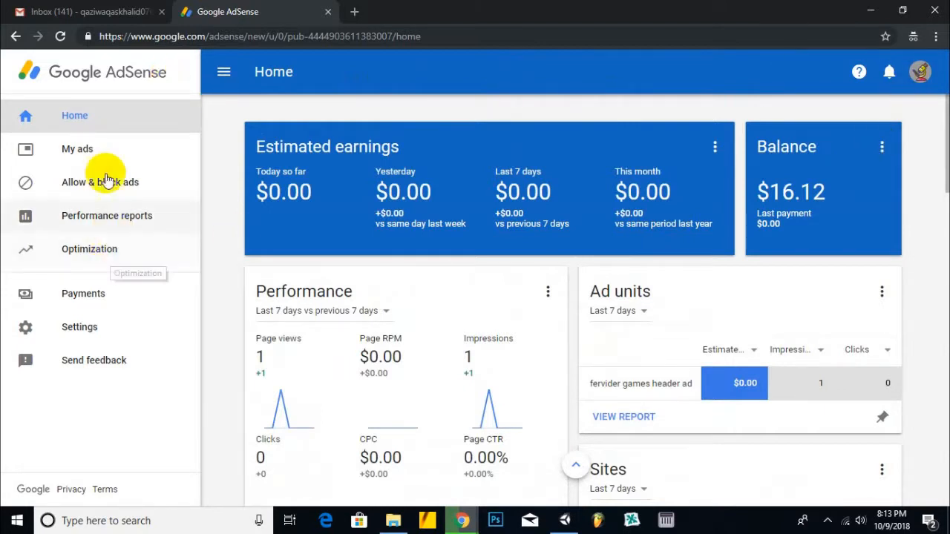
left_click(79, 153)
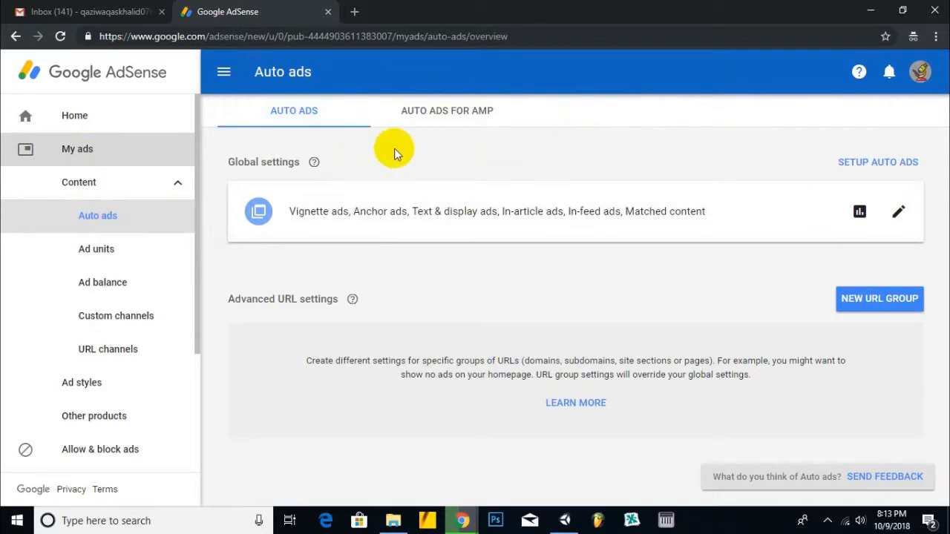
left_click(890, 307)
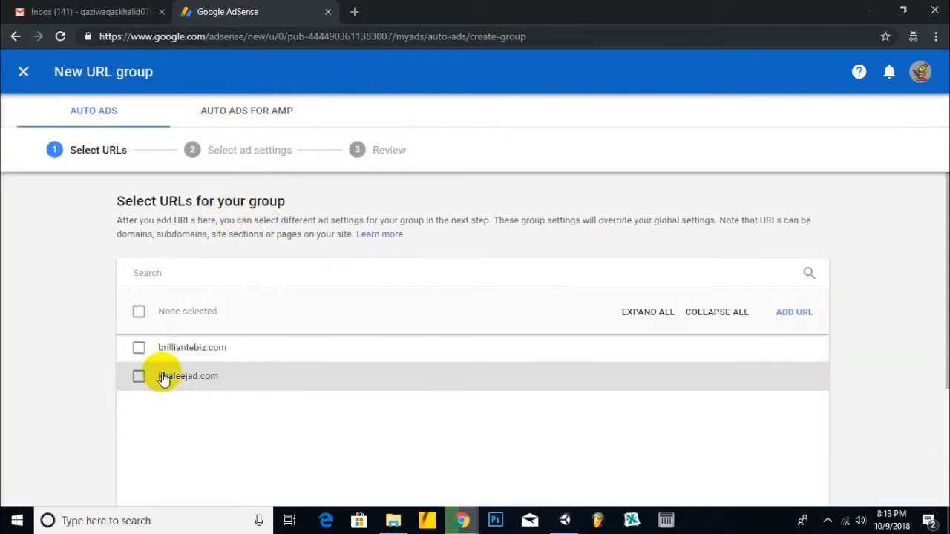
left_click(802, 314)
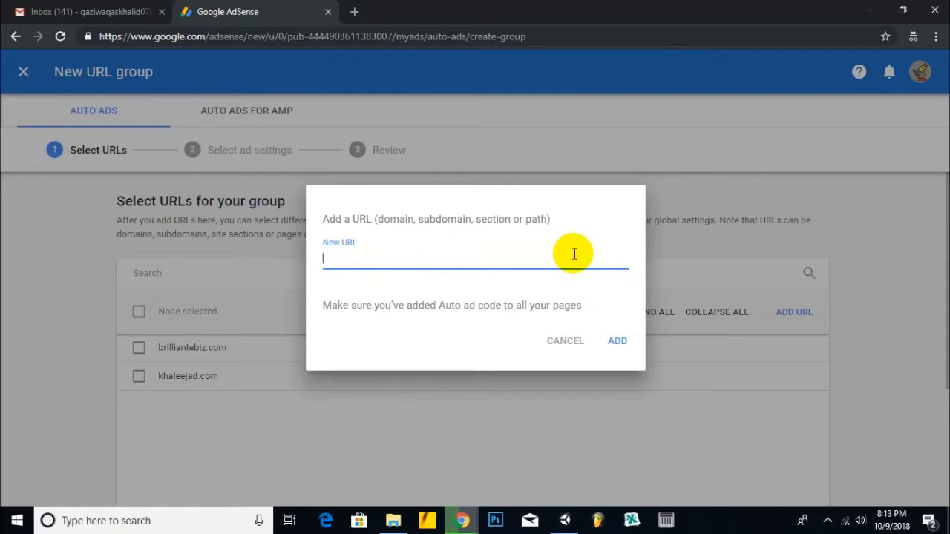
left_click(566, 341)
left_click(24, 74)
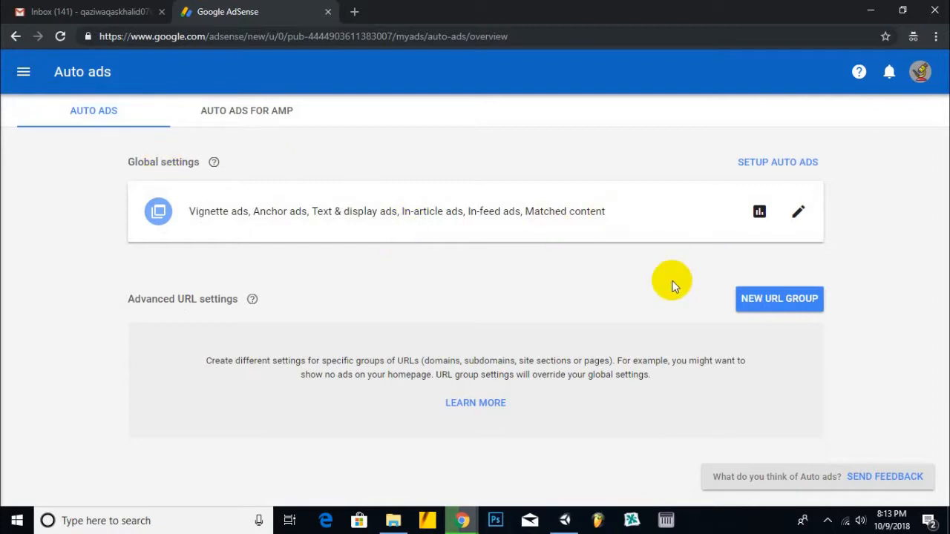
- Open the list of content ad units in AdSense
left_click(21, 73)
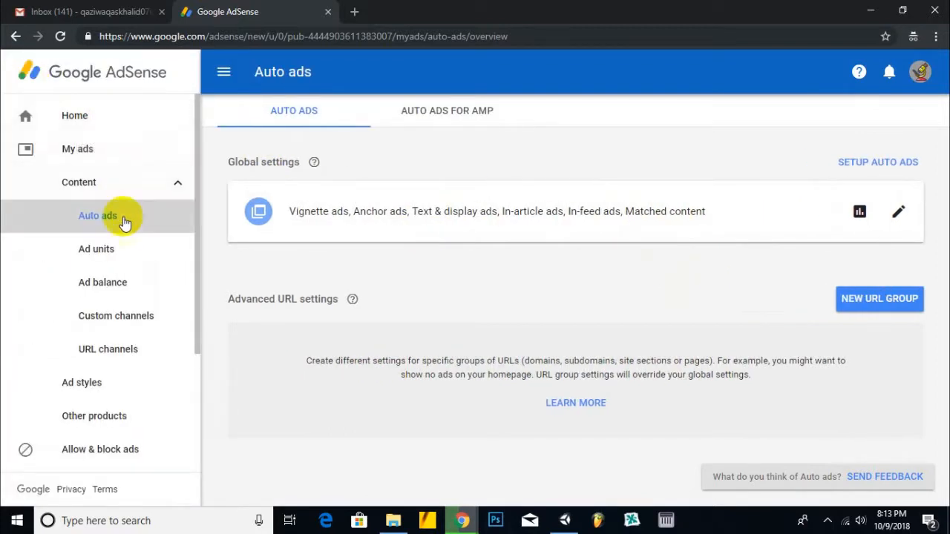
left_click(110, 262)
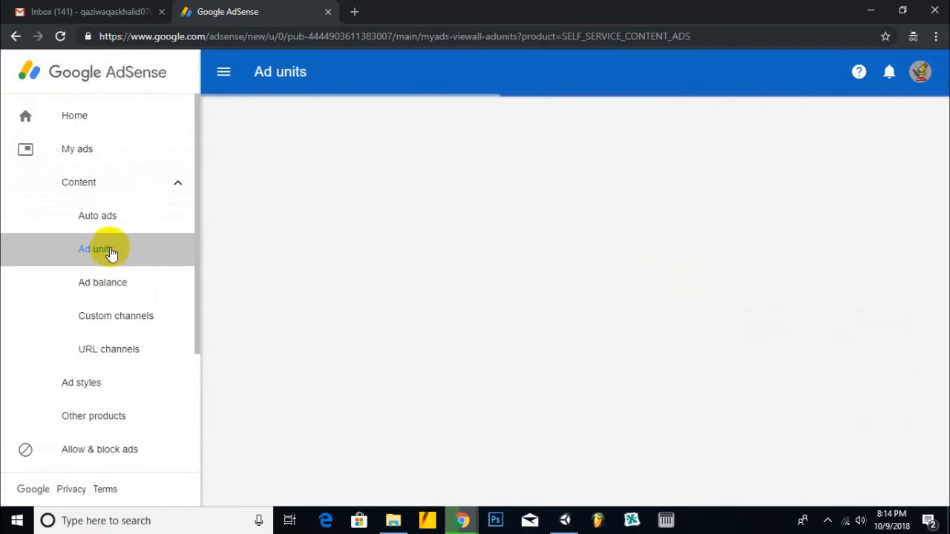
- Switch to the Fervider Book Store administration window, log in, and open the site's public front page
mouse_move(475, 525)
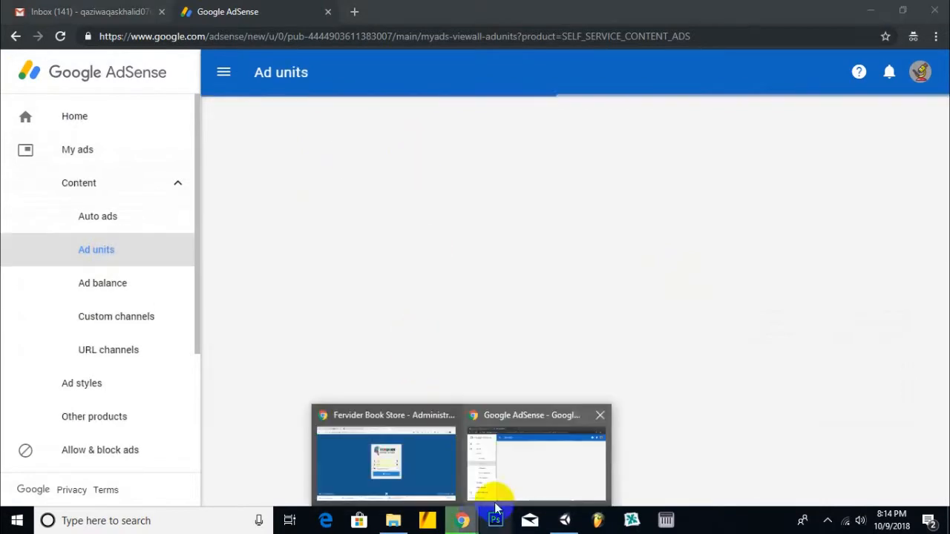
left_click(388, 454)
left_click(452, 314)
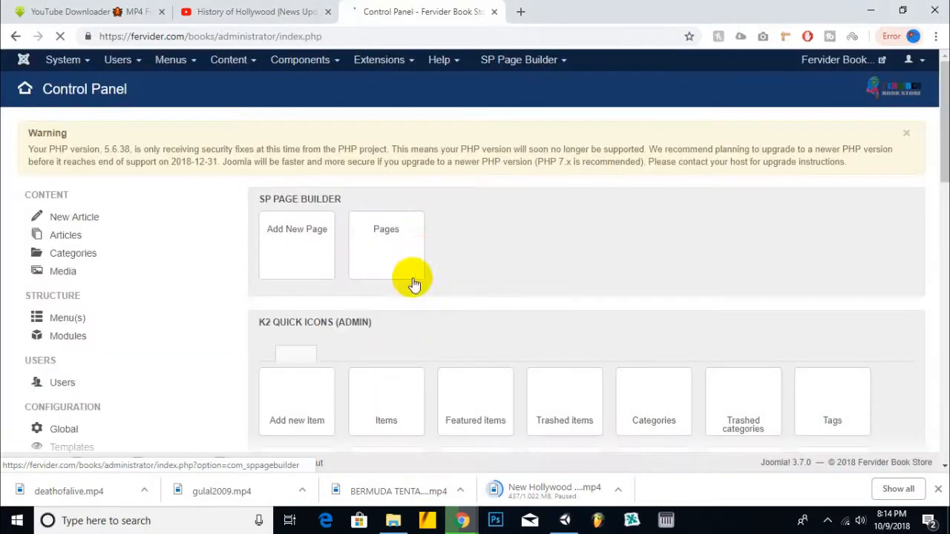
left_click(831, 65)
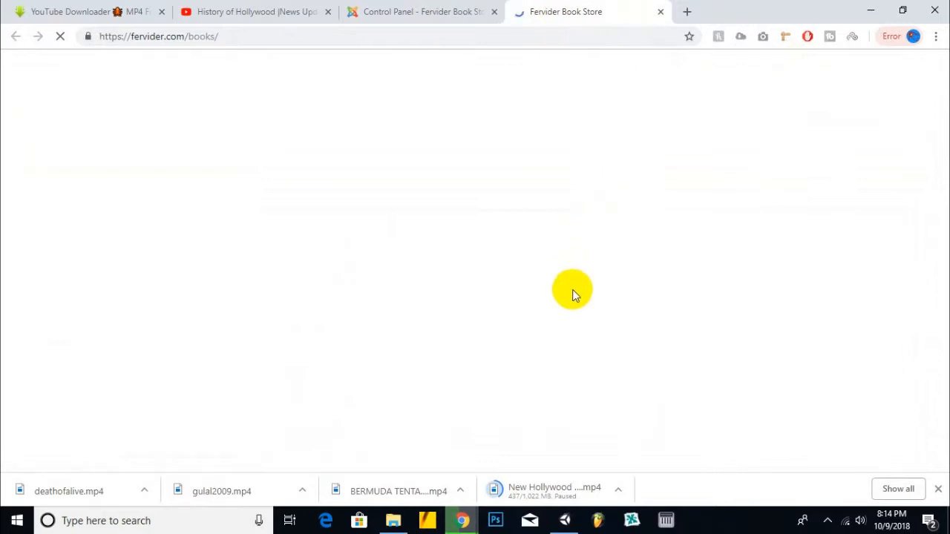
- Switch back to Google AdSense and start a new ad unit of the Text & display ads type
mouse_move(462, 520)
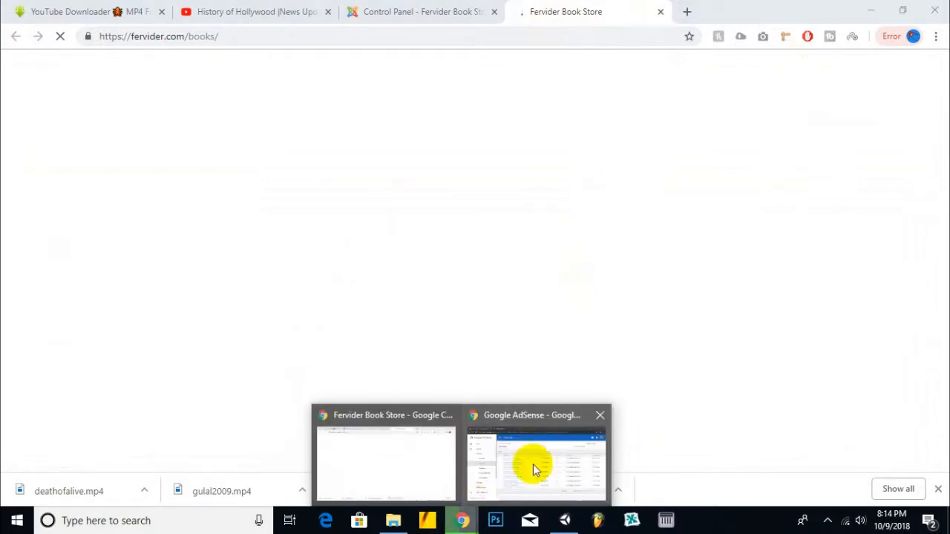
left_click(544, 454)
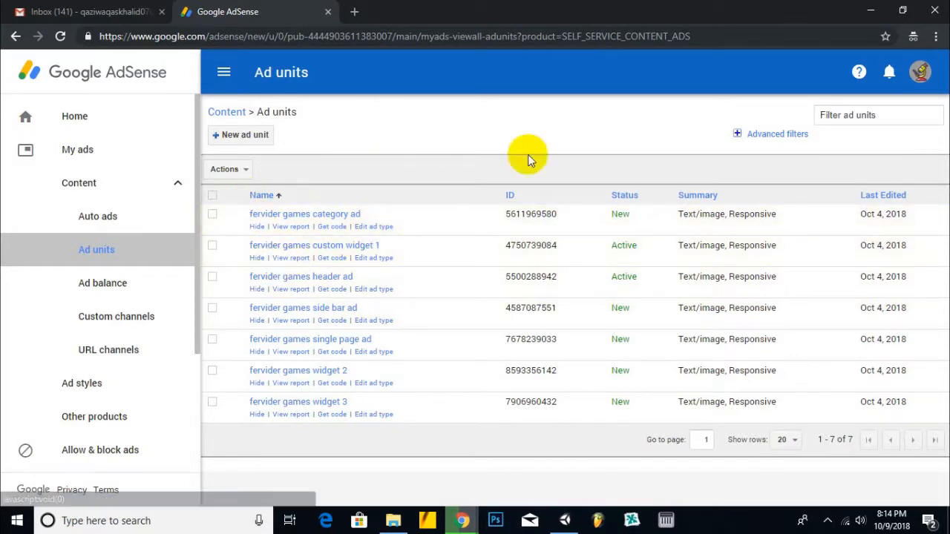
left_click(228, 141)
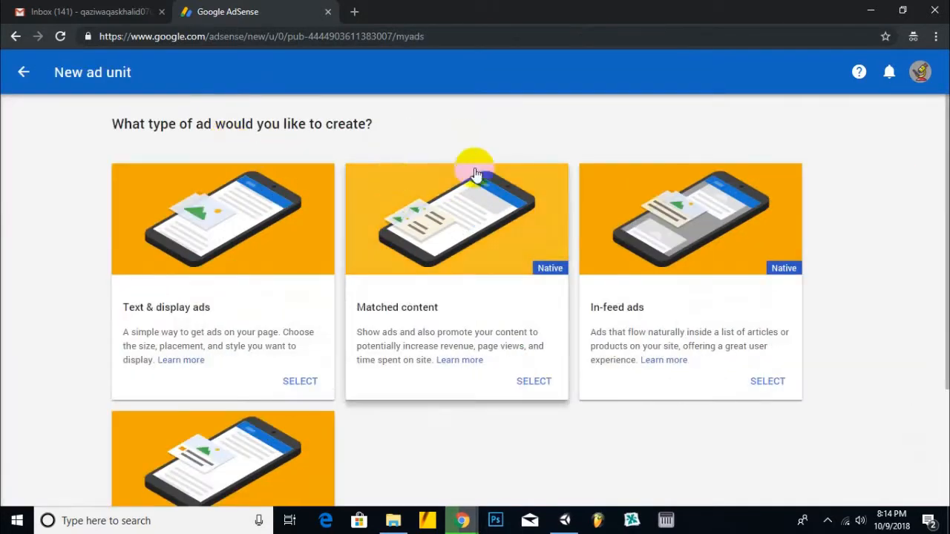
scroll(229, 215, "down", 2)
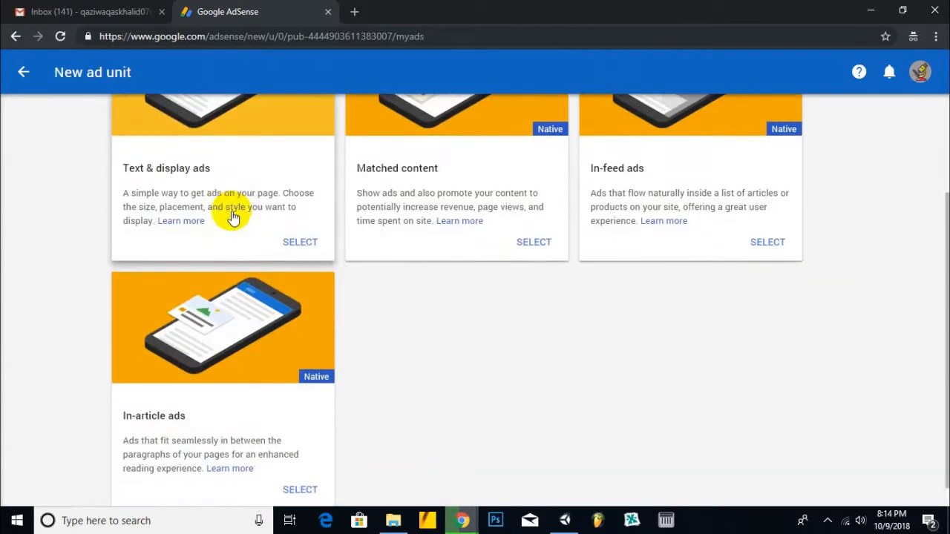
scroll(403, 314, "up", 2)
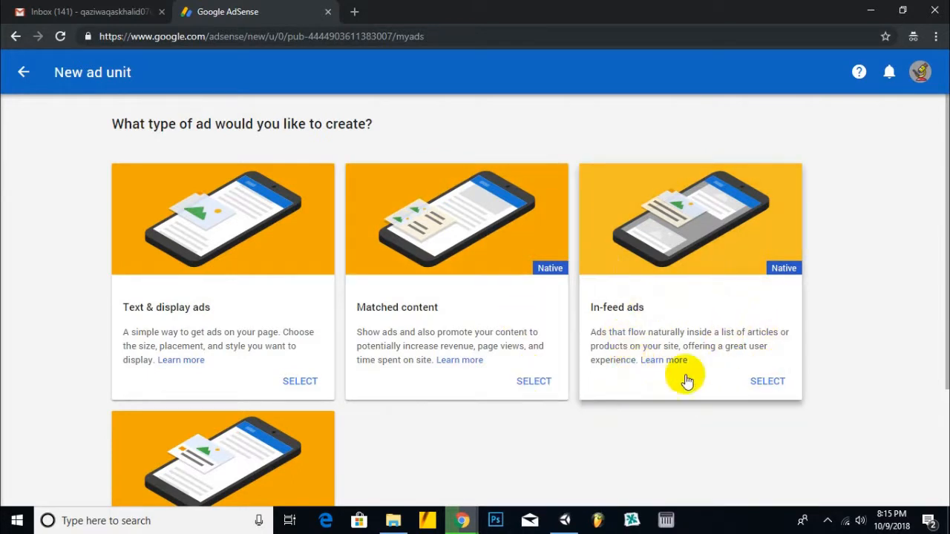
scroll(514, 391, "down", 1)
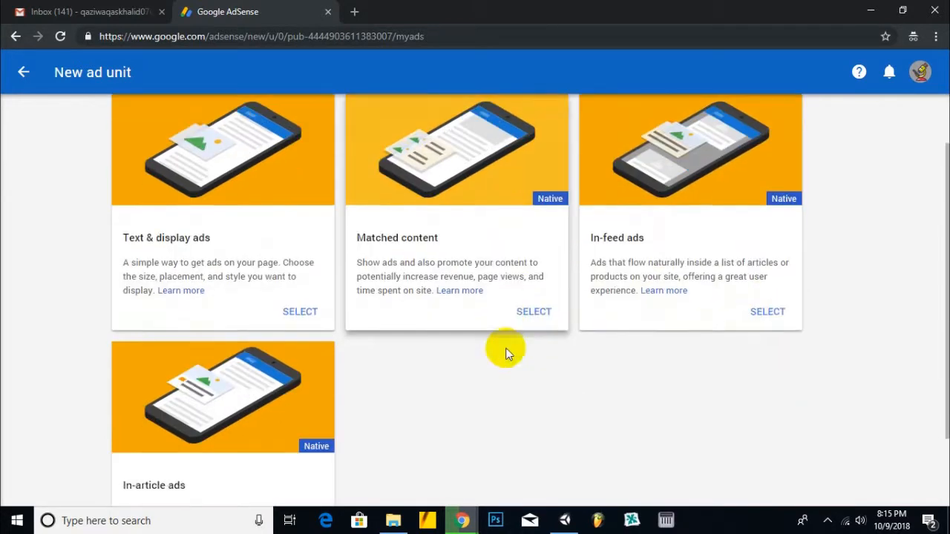
scroll(126, 442, "down", 1)
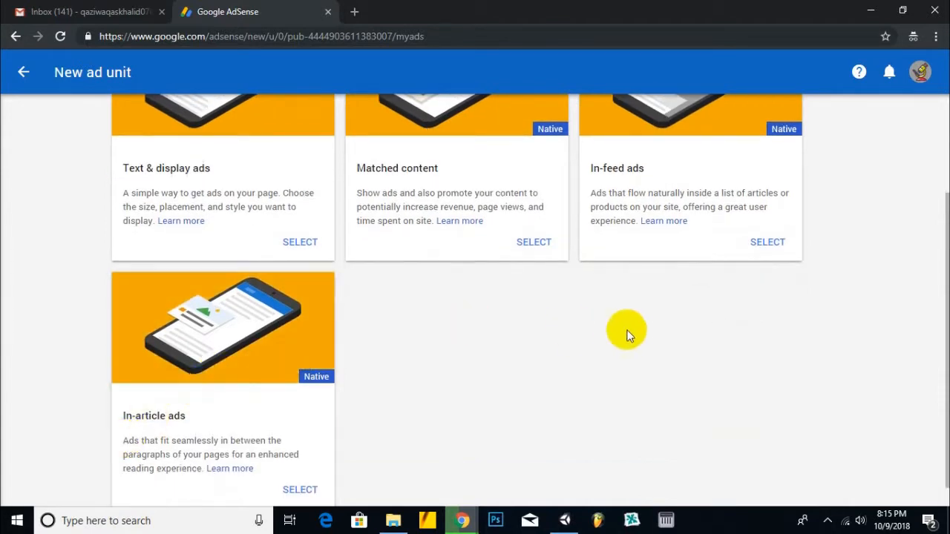
scroll(632, 333, "up", 1)
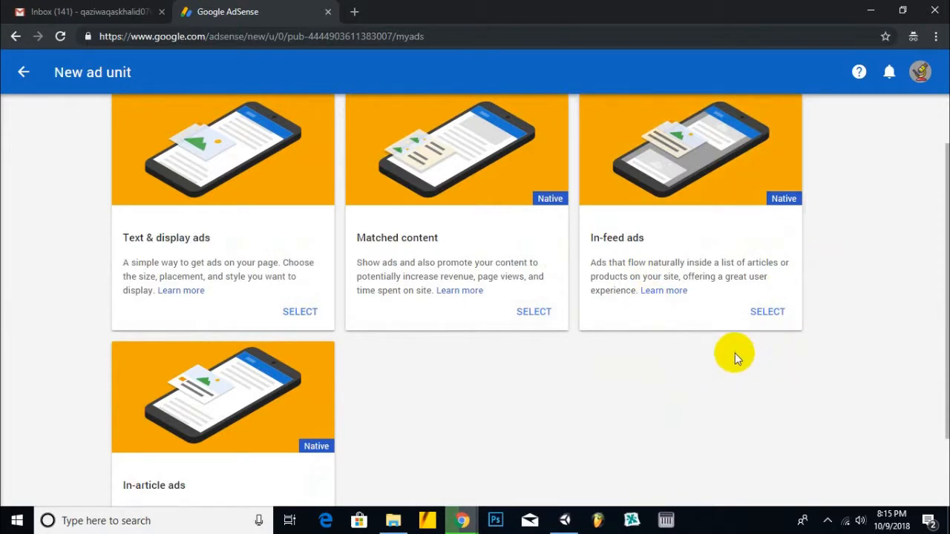
scroll(672, 303, "up", 1)
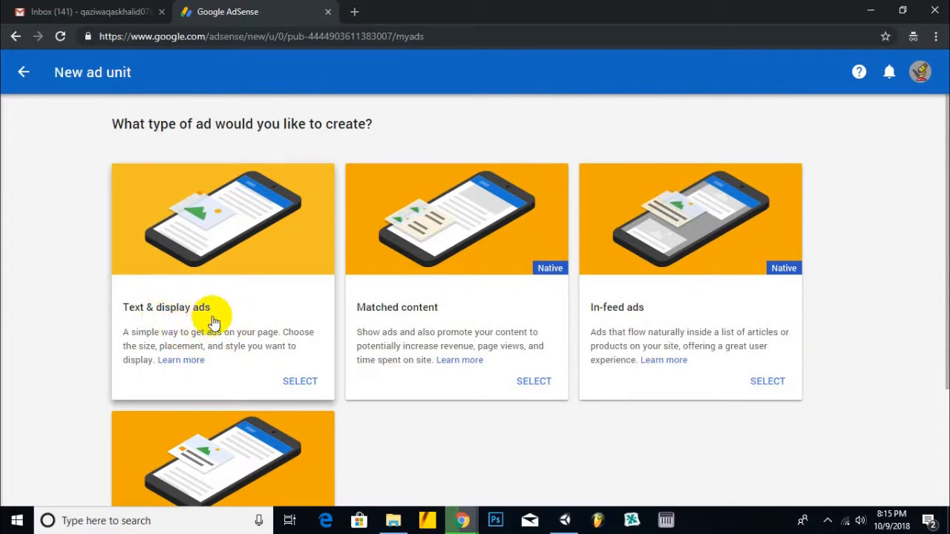
left_click(172, 317)
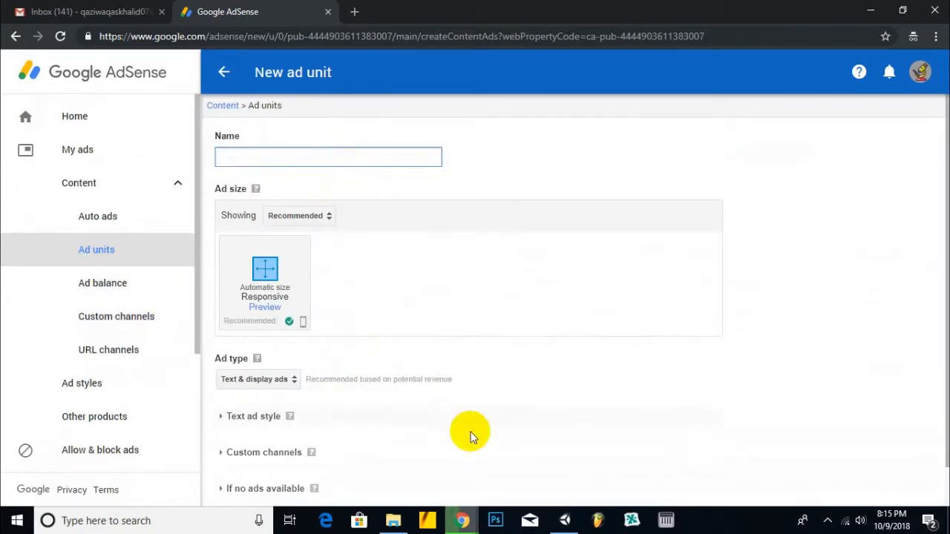
- Switch to the Fervider Book Store front page and examine its layout for places to put ads
mouse_move(457, 519)
left_click(416, 481)
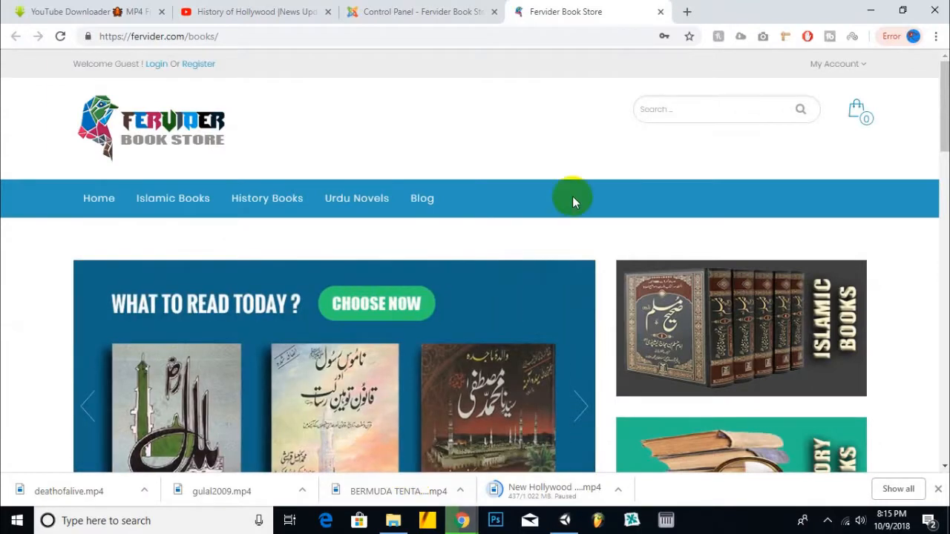
scroll(572, 197, "down", 8)
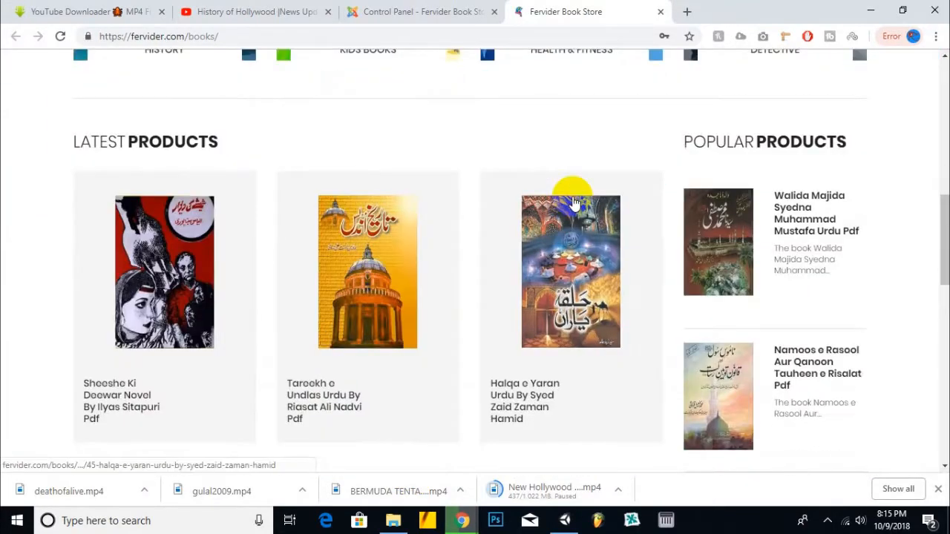
scroll(572, 200, "up", 3)
scroll(572, 201, "down", 12)
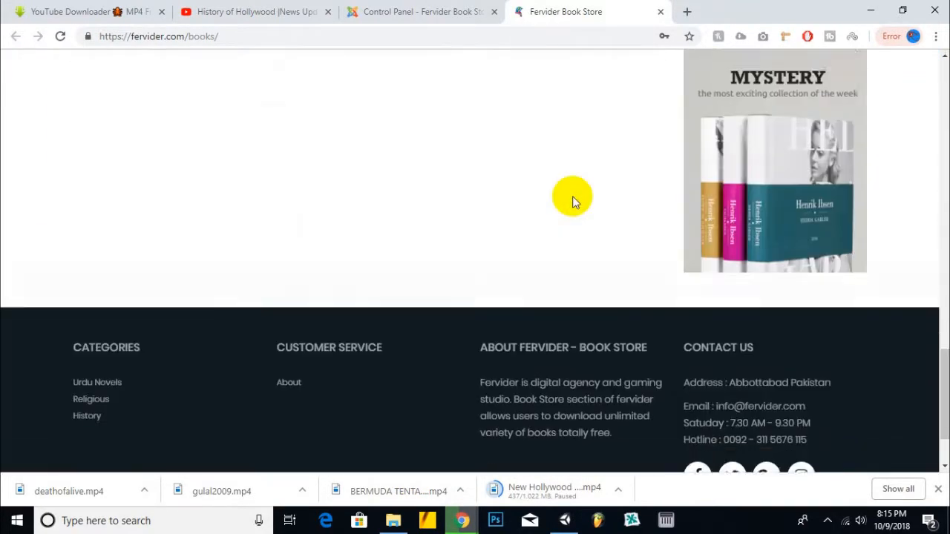
scroll(583, 224, "up", 15)
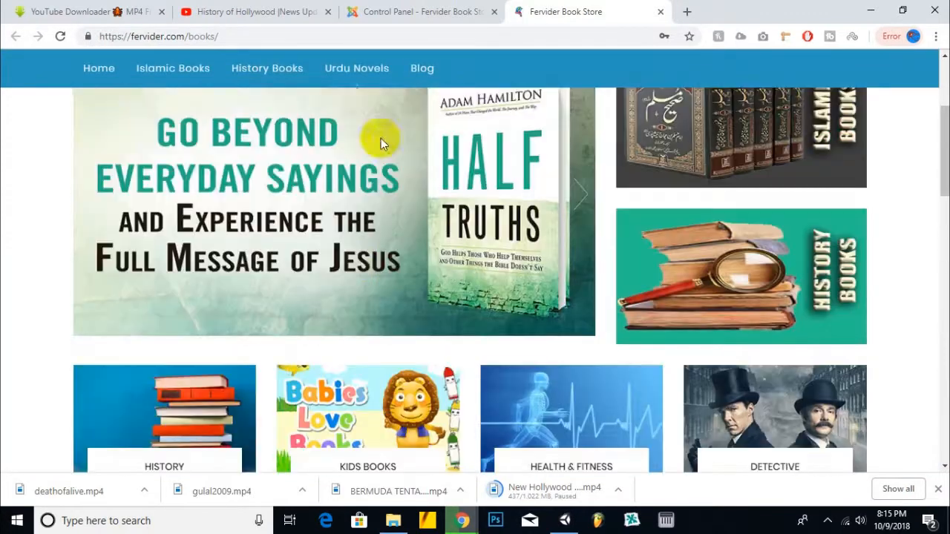
- Load the book store front page with ?tp=1 added to its address to examine the template's module positions
left_click(282, 29)
left_click(325, 41)
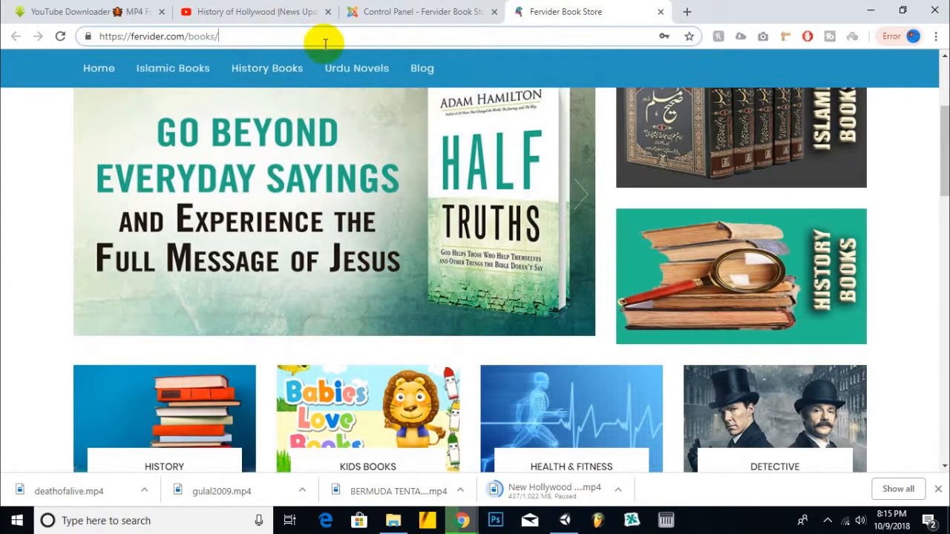
type("?tp")
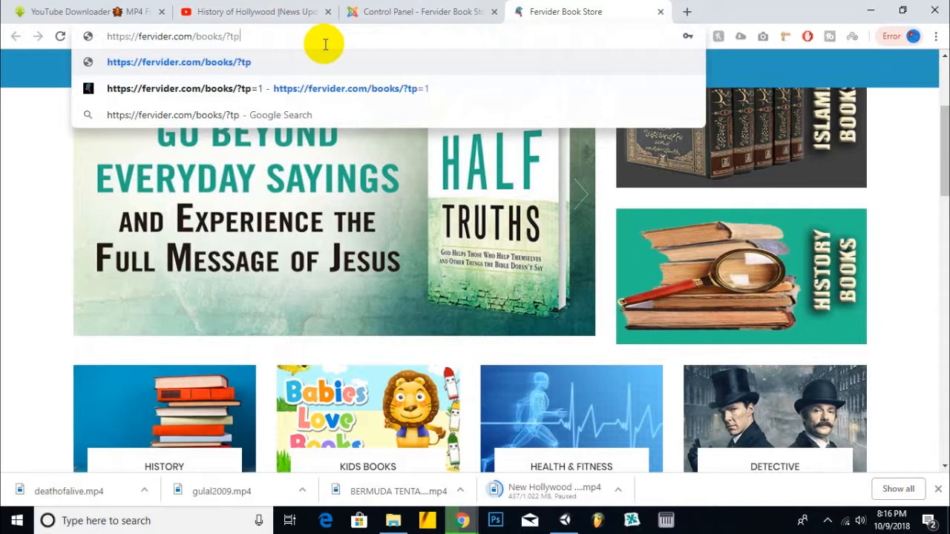
type("=1")
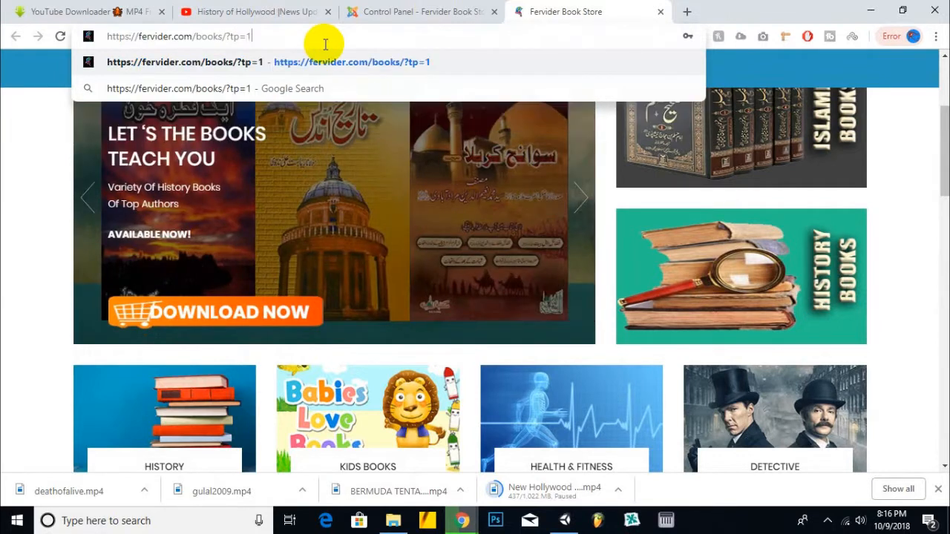
key("Return")
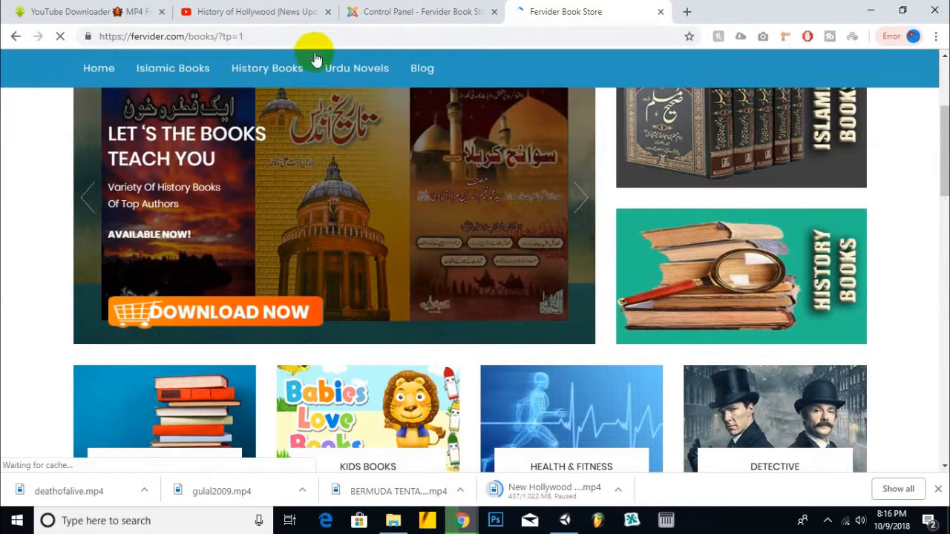
scroll(485, 213, "down", 4)
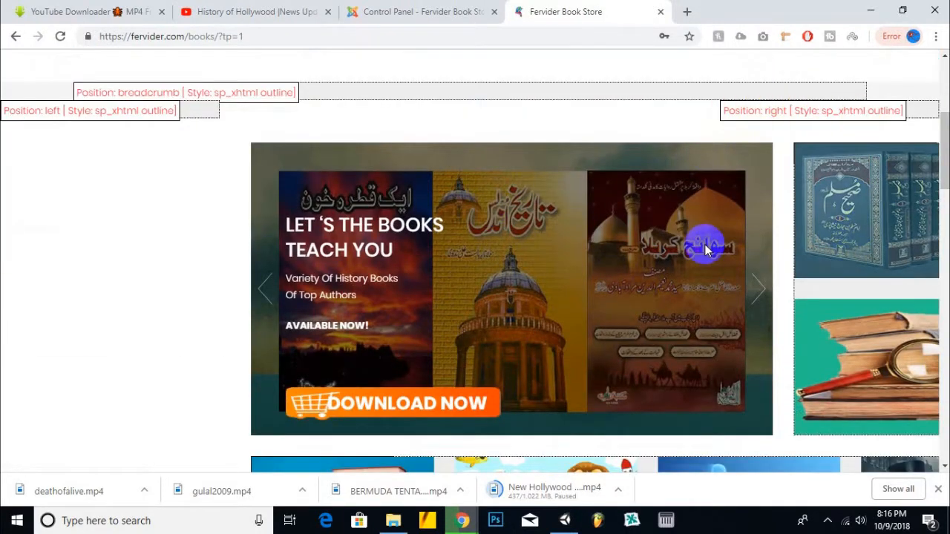
- Examine the module positions outlined across the book store front page, down to the footer, and return to the normal home page
scroll(709, 246, "down", 5)
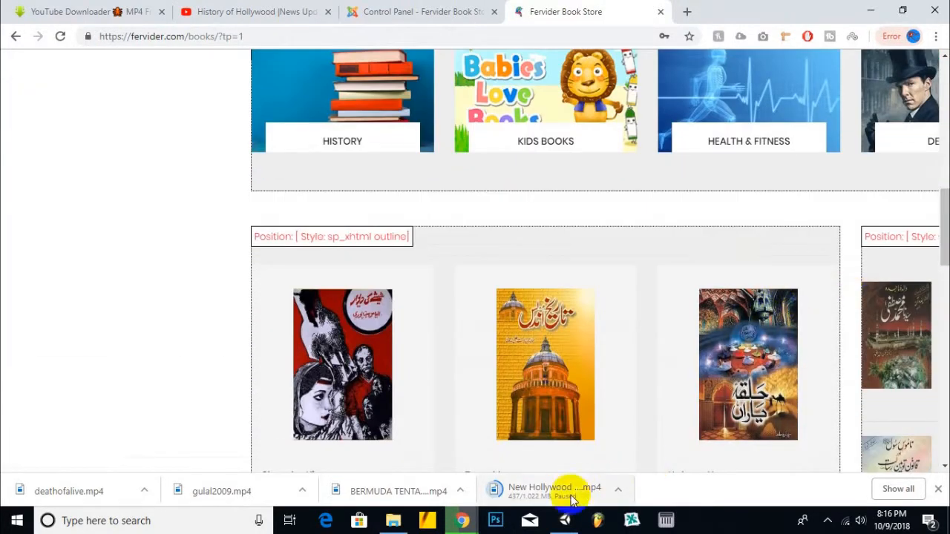
scroll(685, 403, "down", 2)
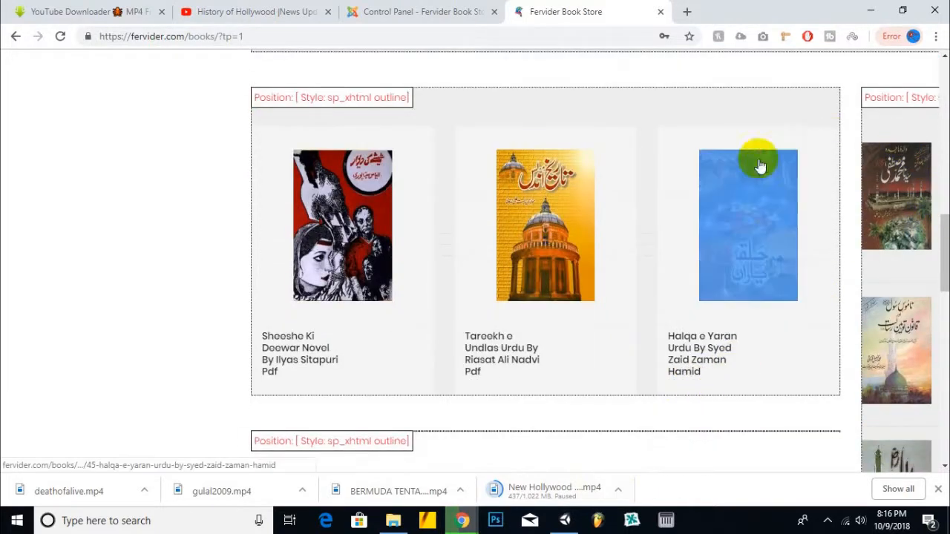
left_click(939, 488)
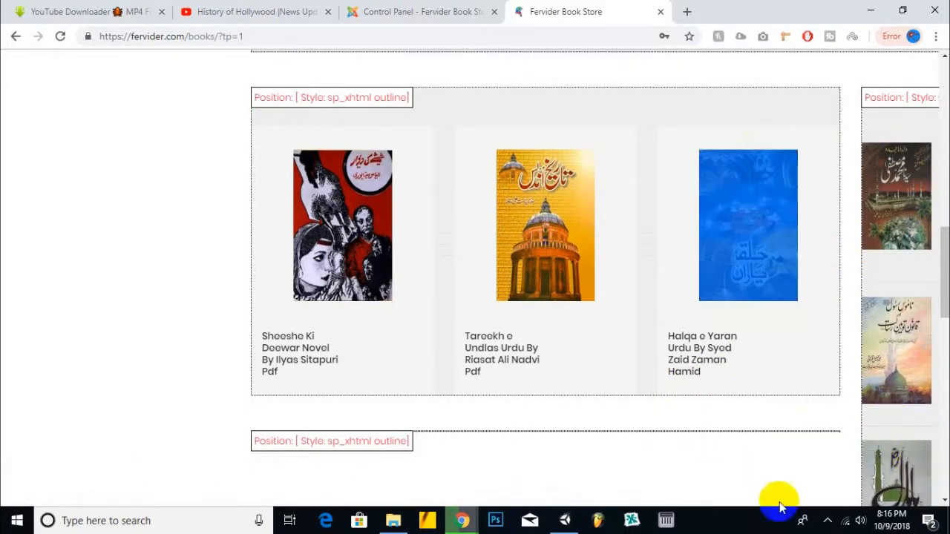
scroll(785, 347, "down", 2)
scroll(787, 345, "up", 5)
left_click_drag(909, 307, 886, 309)
left_click(837, 289)
scroll(454, 324, "down", 1)
scroll(453, 323, "down", 15)
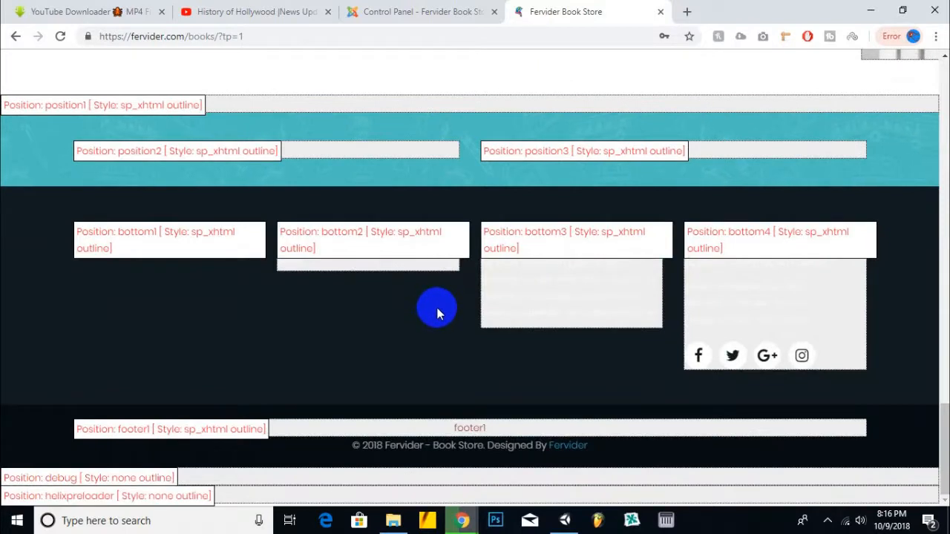
scroll(438, 312, "up", 10)
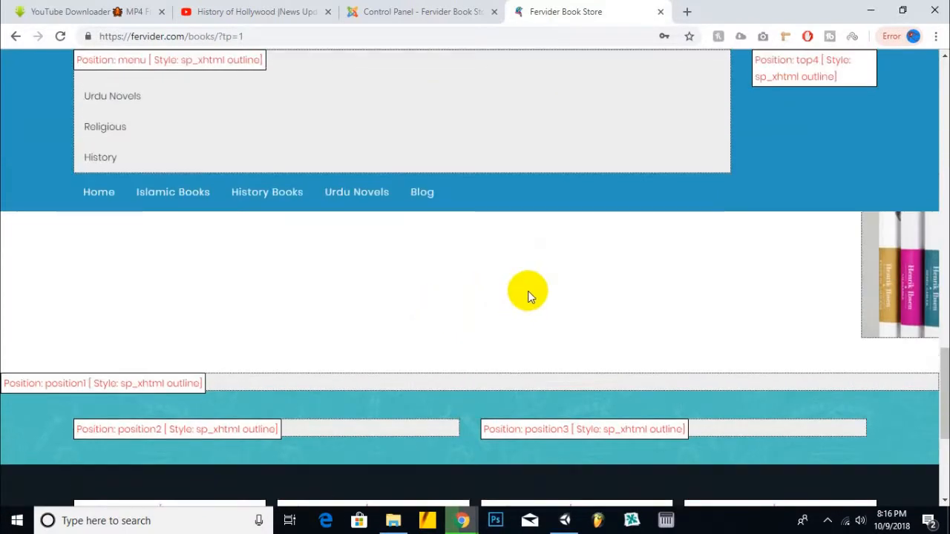
scroll(401, 296, "down", 5)
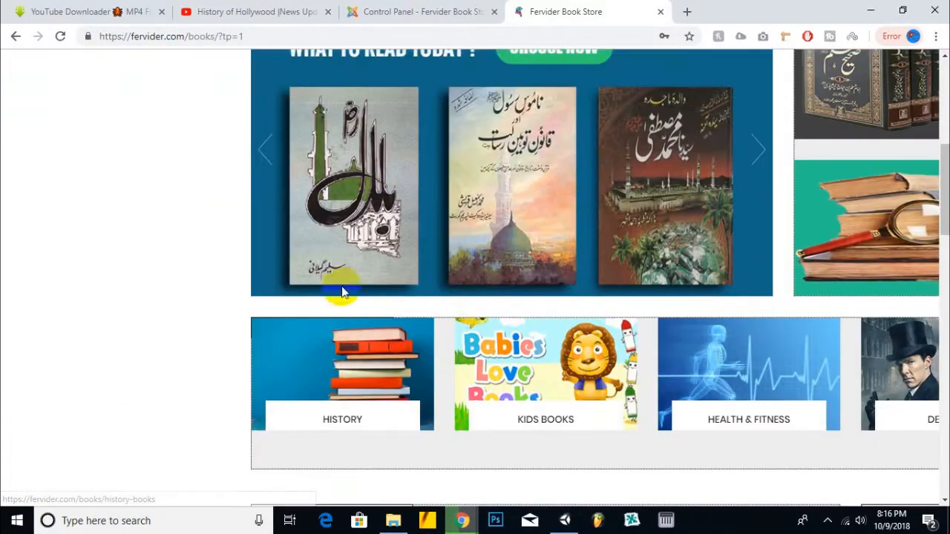
scroll(578, 211, "up", 3)
scroll(578, 206, "up", 2)
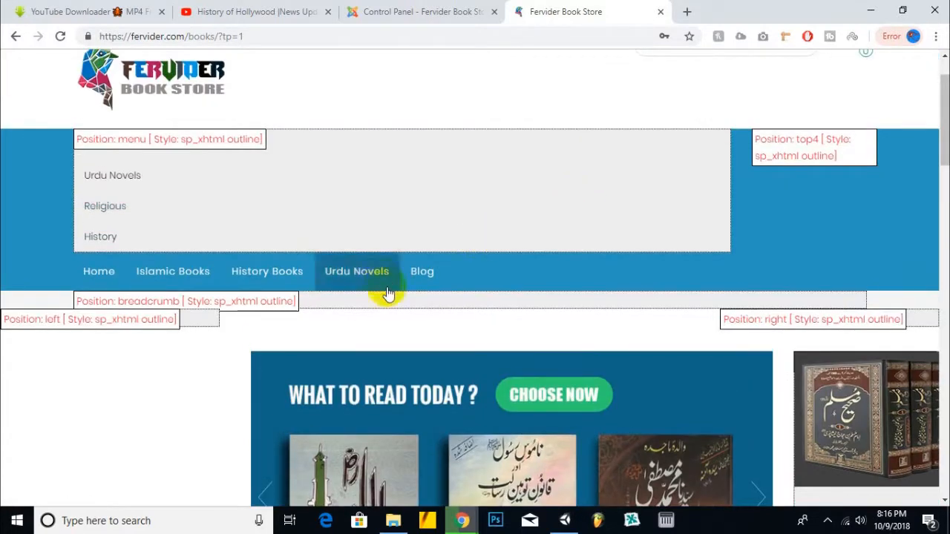
left_click(100, 273)
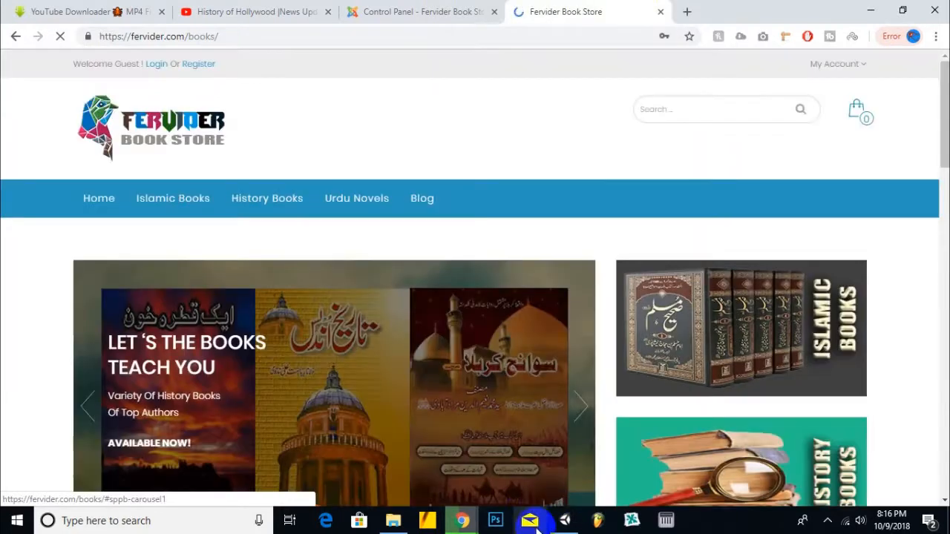
- Switch to Google AdSense and name the new ad unit ferviderbooksrightad
mouse_move(462, 519)
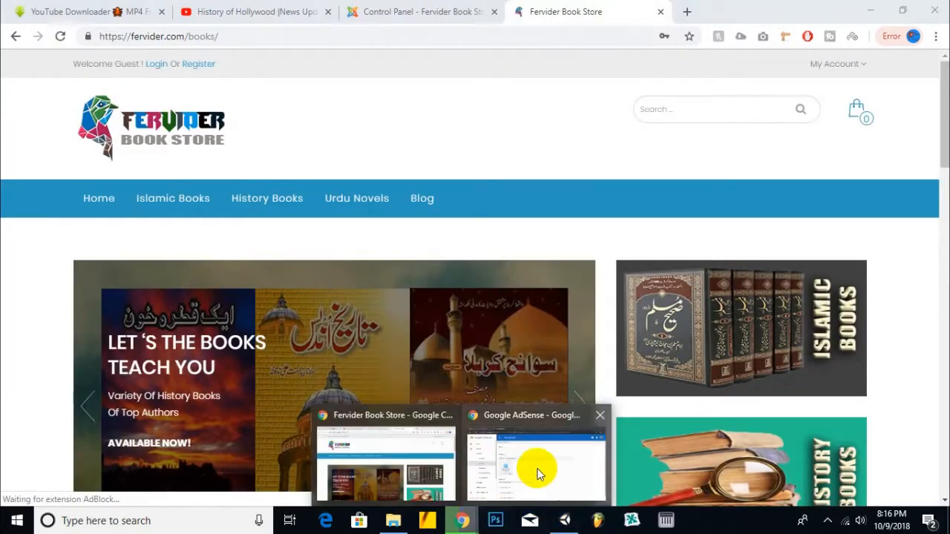
left_click(530, 477)
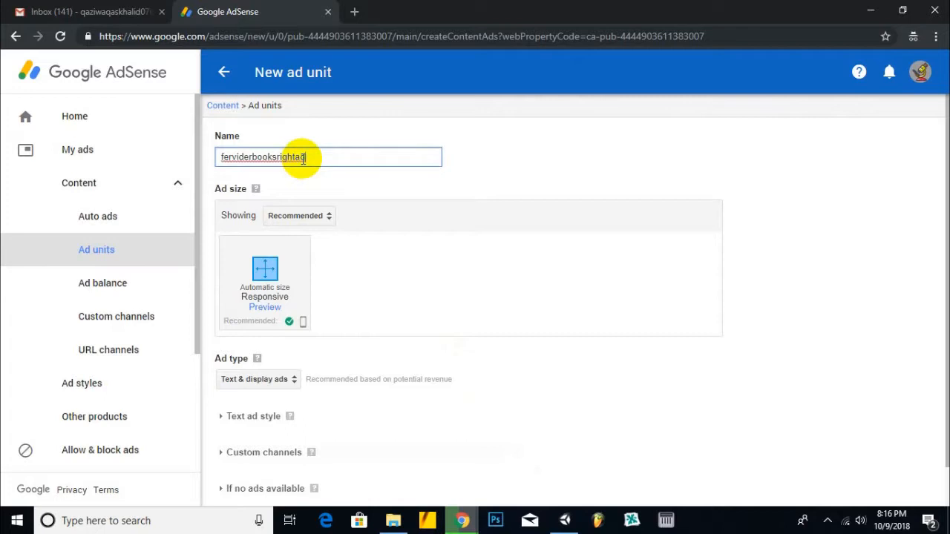
- Review the text ad styles for the ad unit and choose Neon
scroll(302, 157, "down", 1)
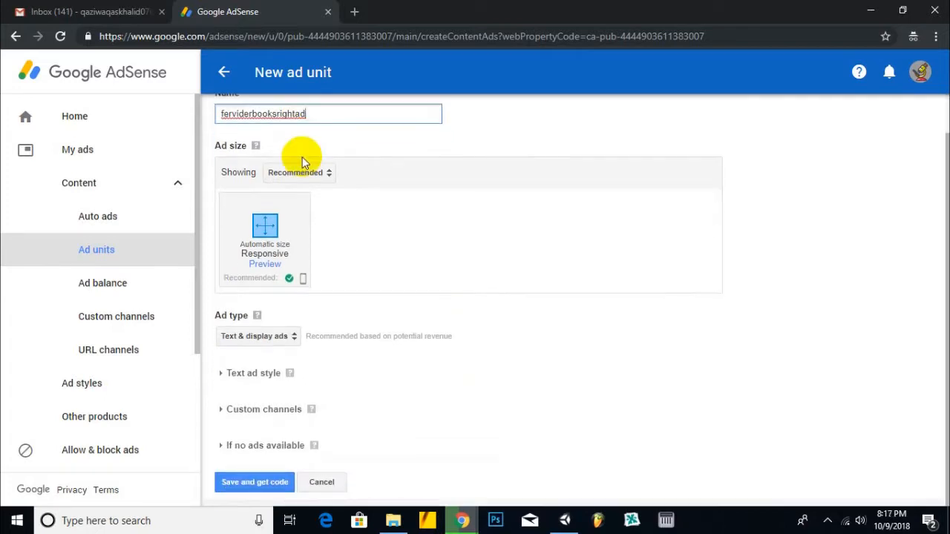
left_click(225, 375)
scroll(441, 265, "down", 3)
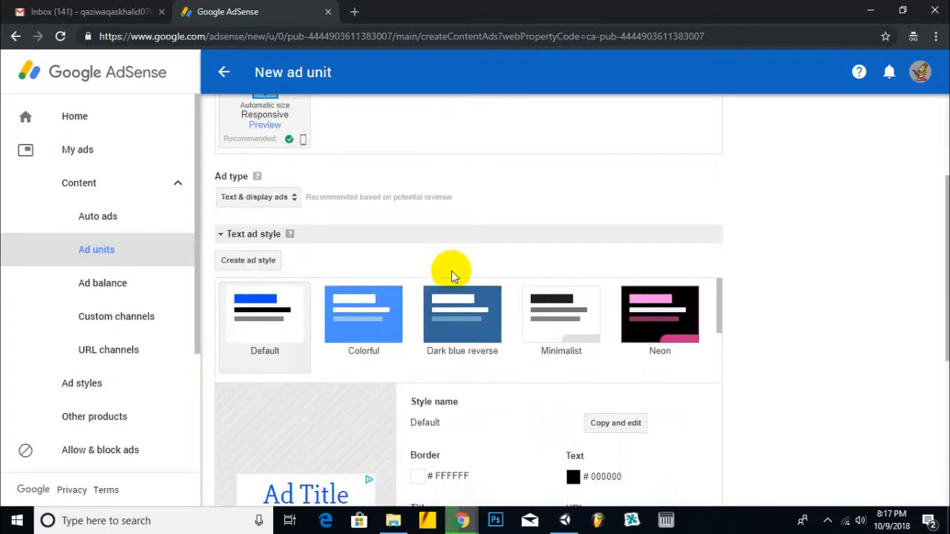
scroll(630, 256, "down", 2)
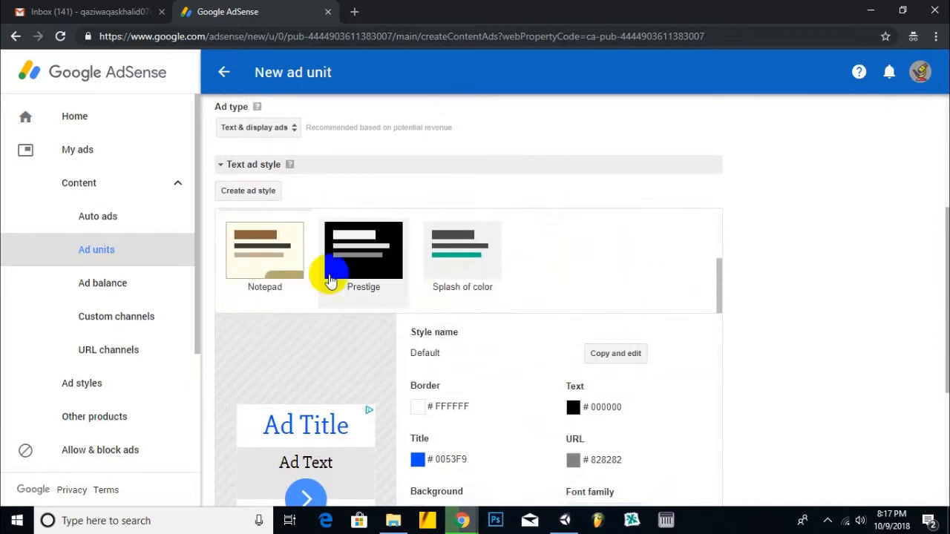
scroll(421, 282, "down", 3)
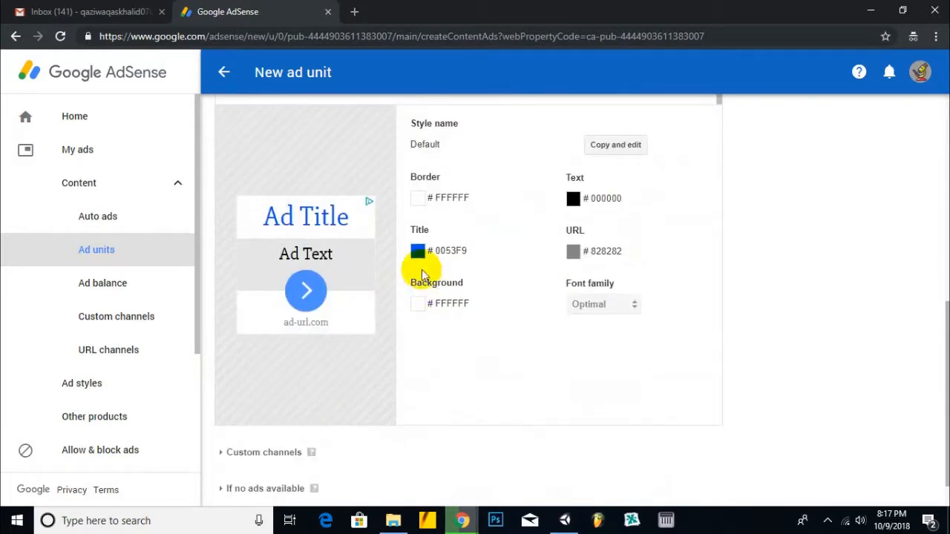
scroll(401, 289, "up", 4)
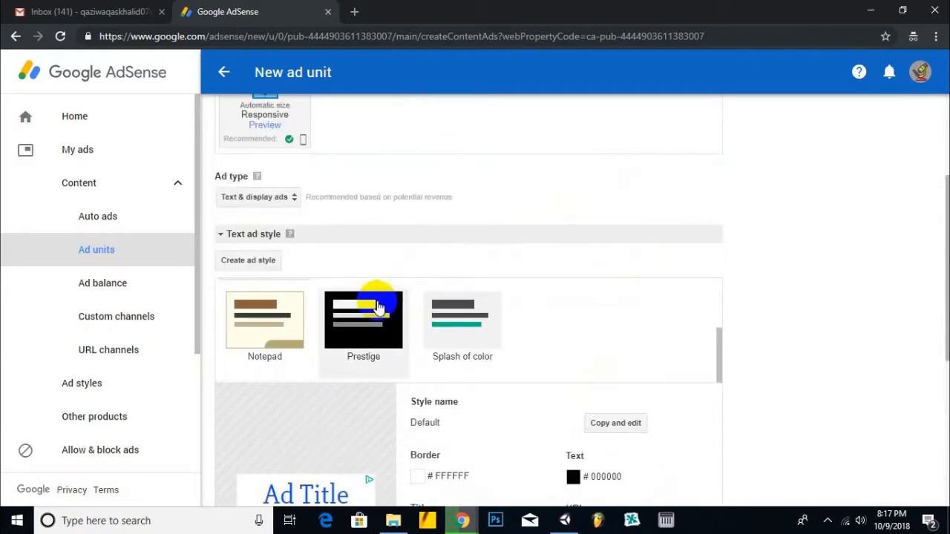
scroll(581, 335, "up", 2)
left_click(668, 327)
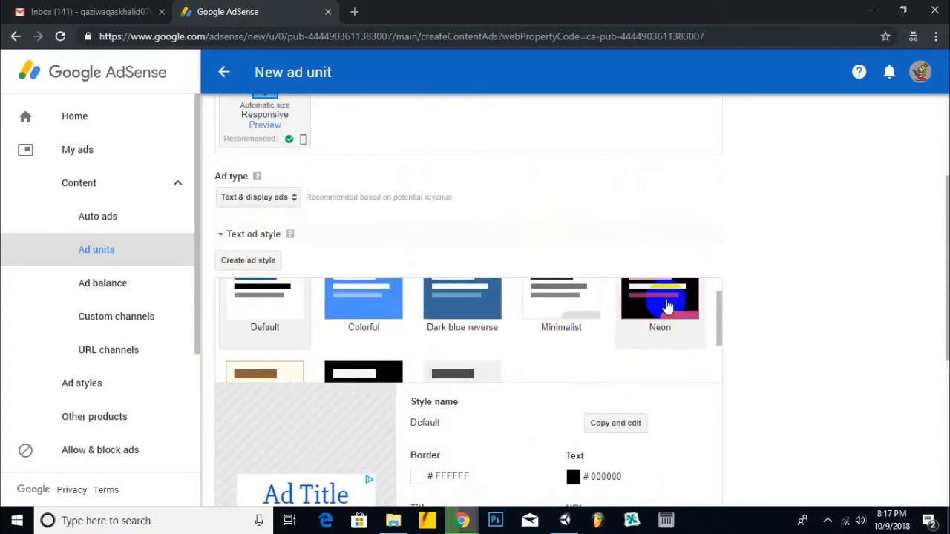
- Try the Horizontal banner and Custom size categories for the ad size, and set it back to Recommended
scroll(587, 297, "up", 3)
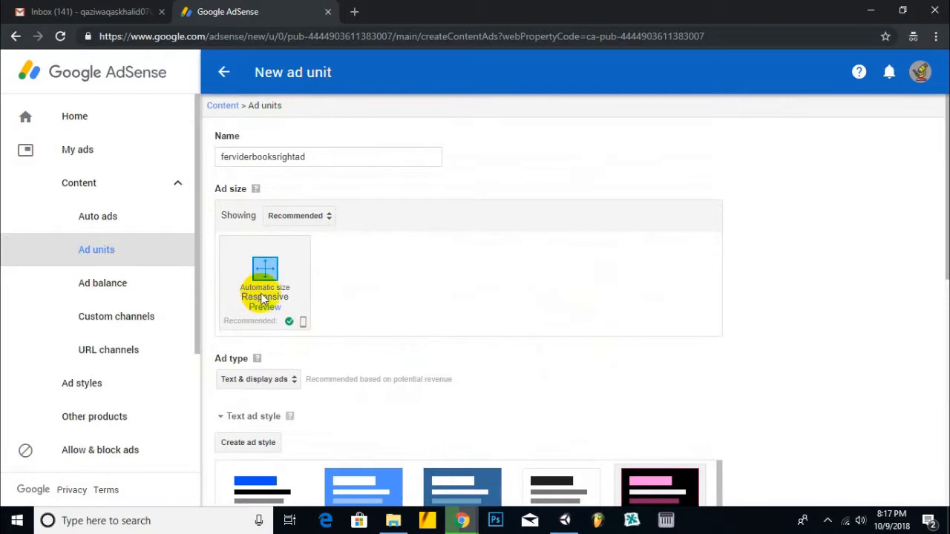
scroll(259, 297, "down", 1)
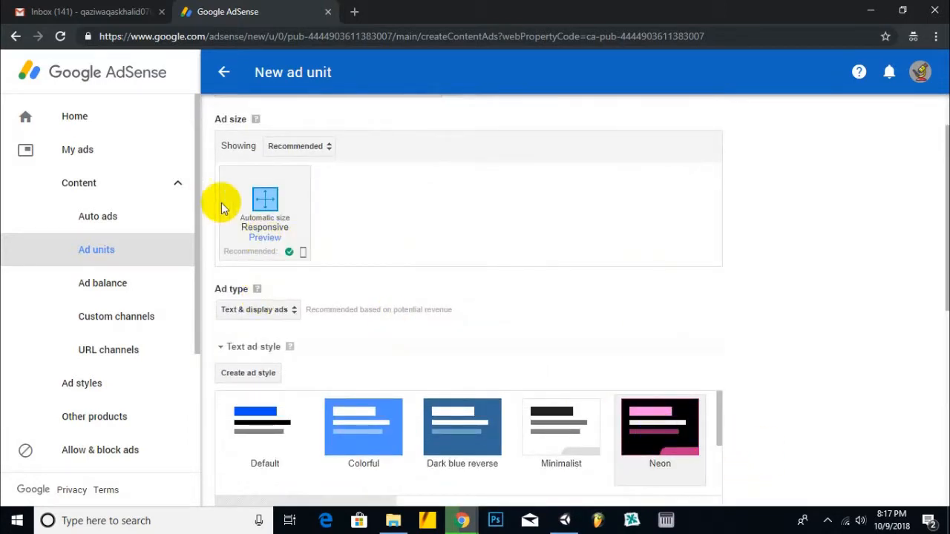
left_click(326, 151)
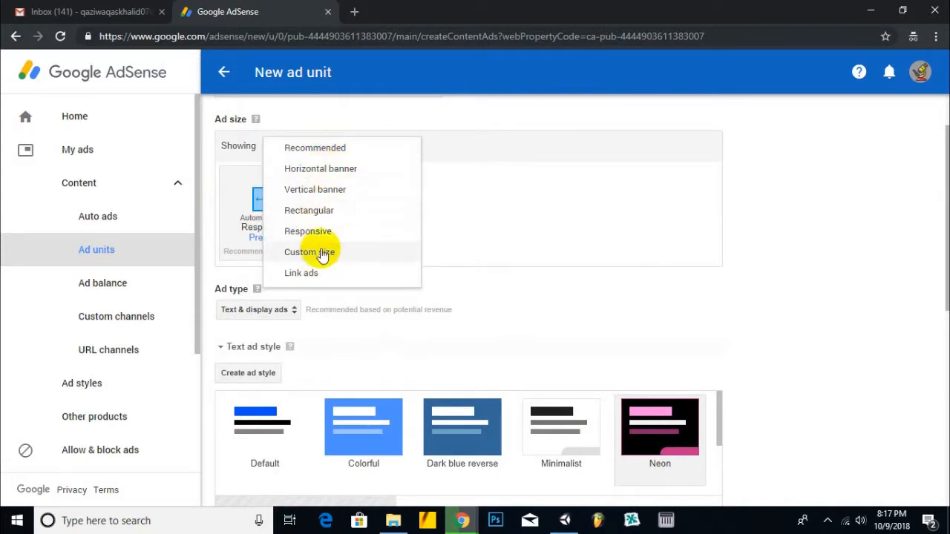
left_click(336, 169)
scroll(636, 223, "down", 1)
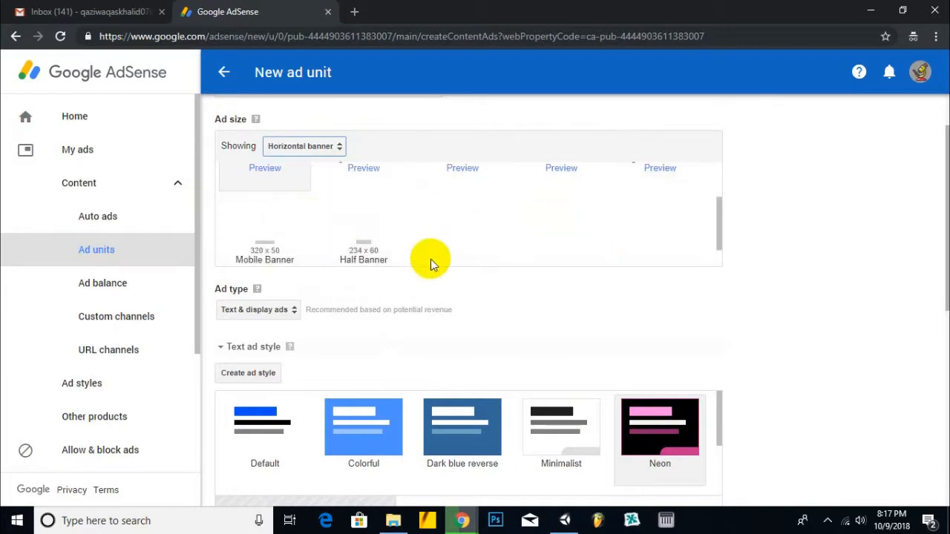
scroll(423, 256, "up", 1)
left_click(312, 152)
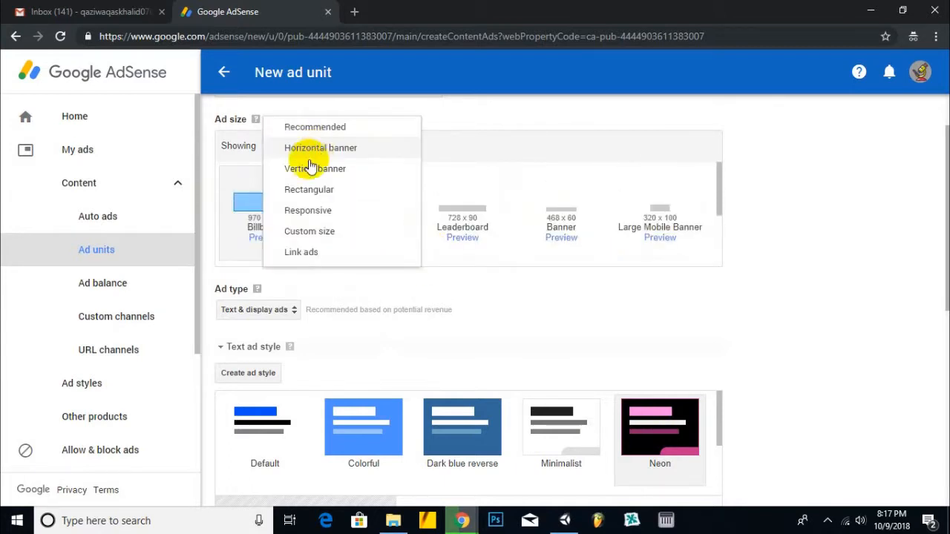
left_click(314, 230)
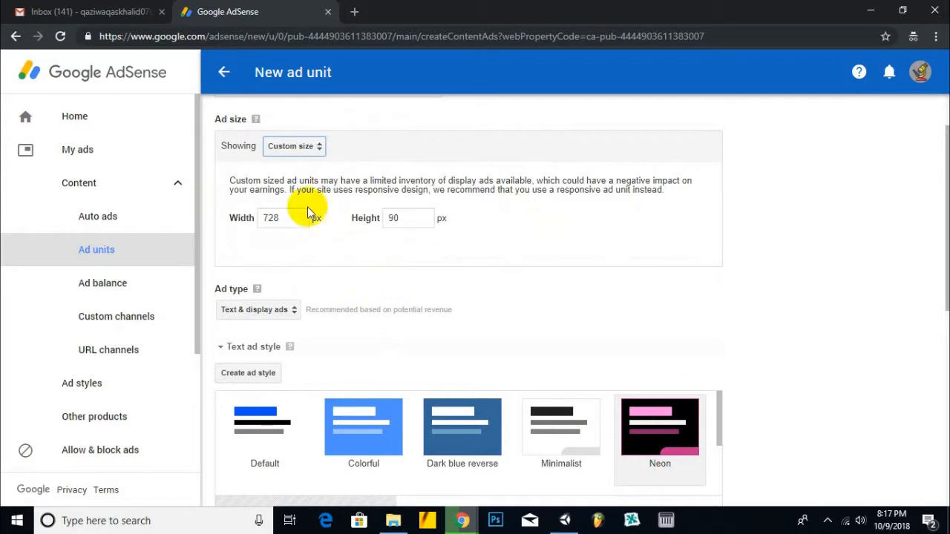
left_click(294, 146)
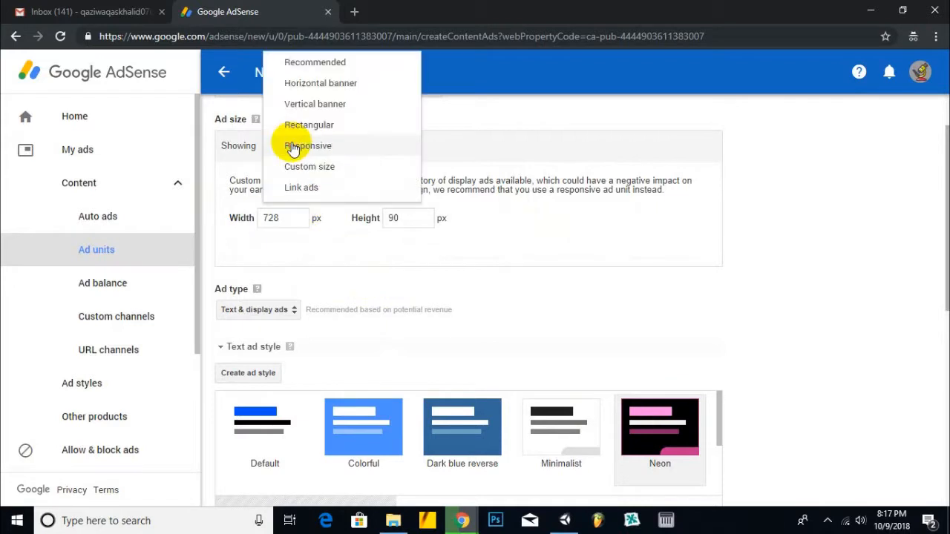
left_click(354, 67)
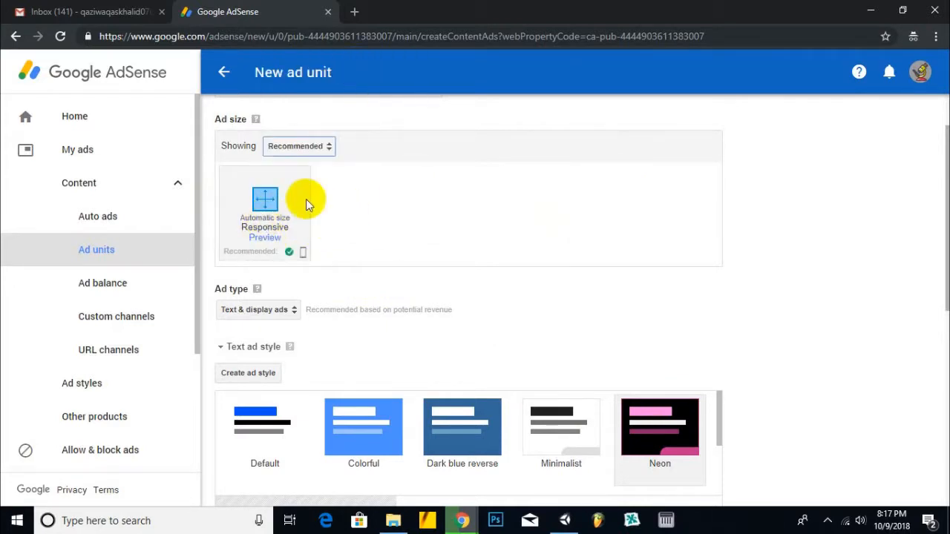
- Save the ad unit and copy its complete ad code
scroll(705, 184, "down", 5)
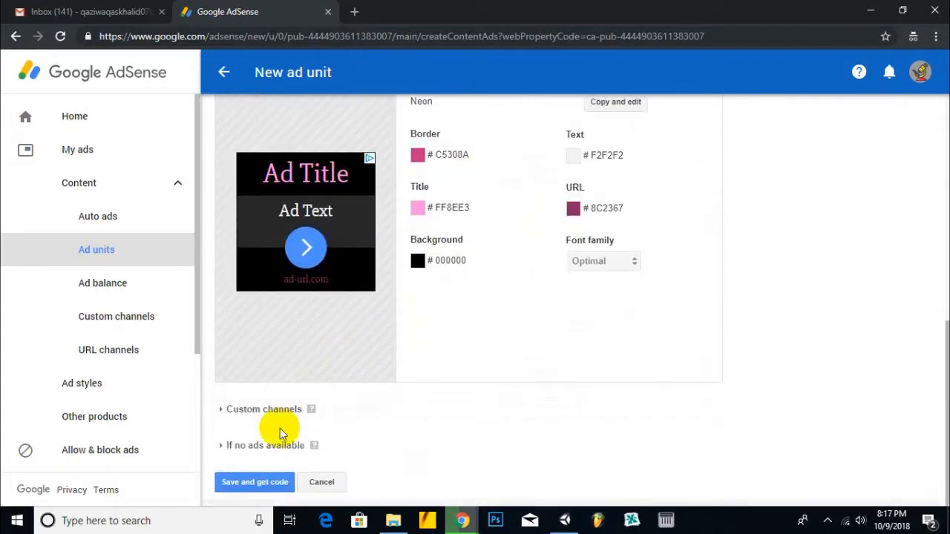
left_click(264, 483)
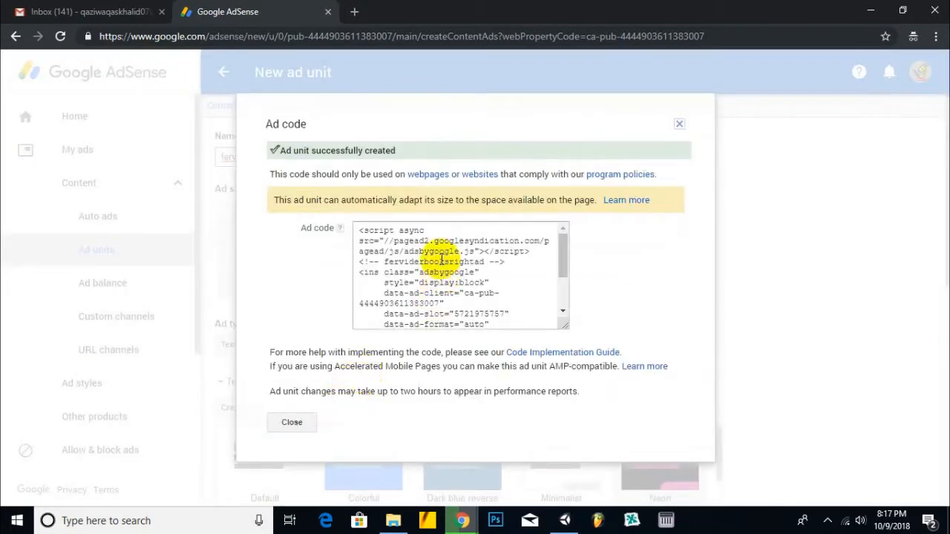
left_click(441, 260)
key("ctrl+a")
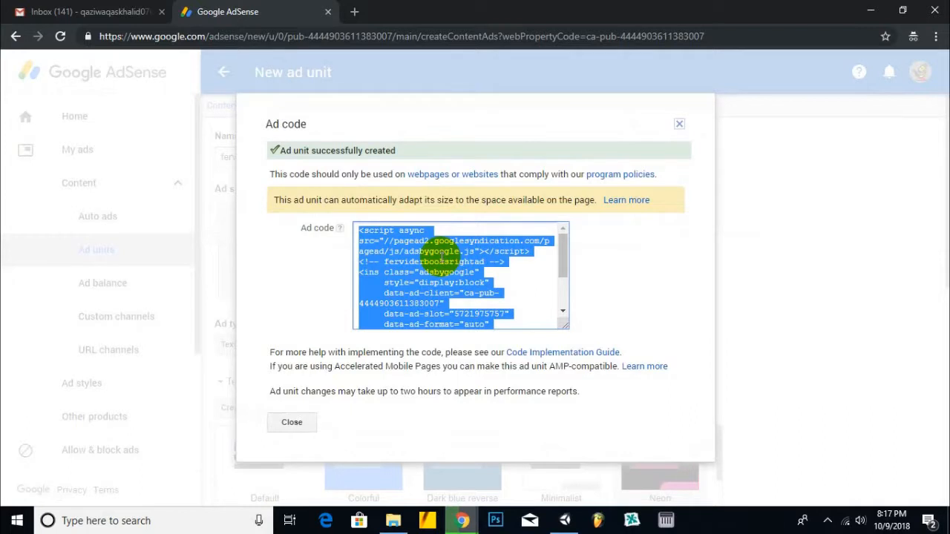
- Switch to the Fervider Book Store browser window and show the Joomla administration control panel
left_click(462, 520)
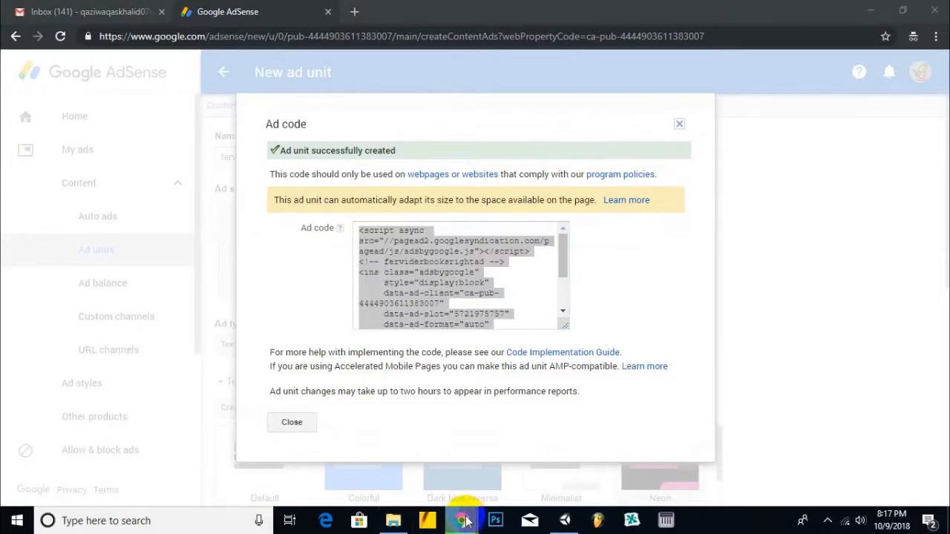
left_click(405, 477)
left_click(460, 11)
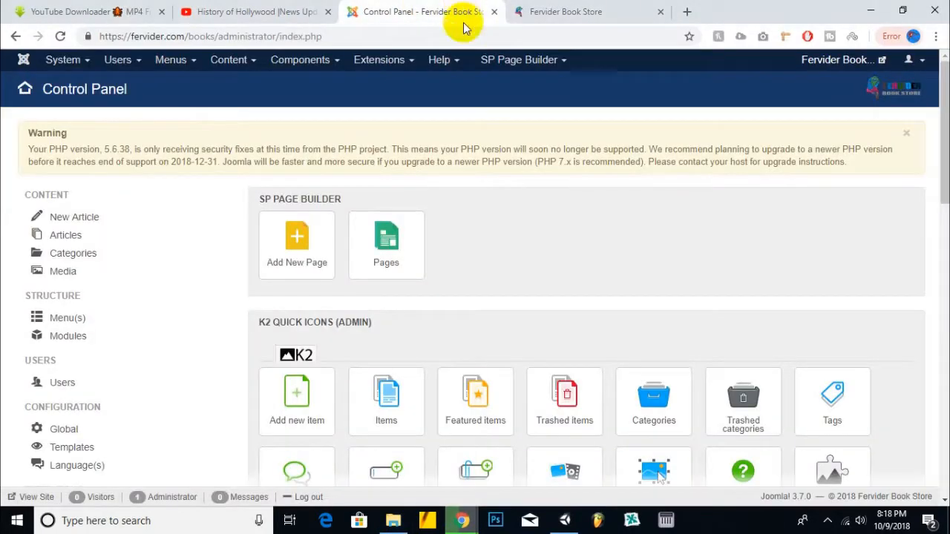
left_click(527, 11)
left_click(415, 12)
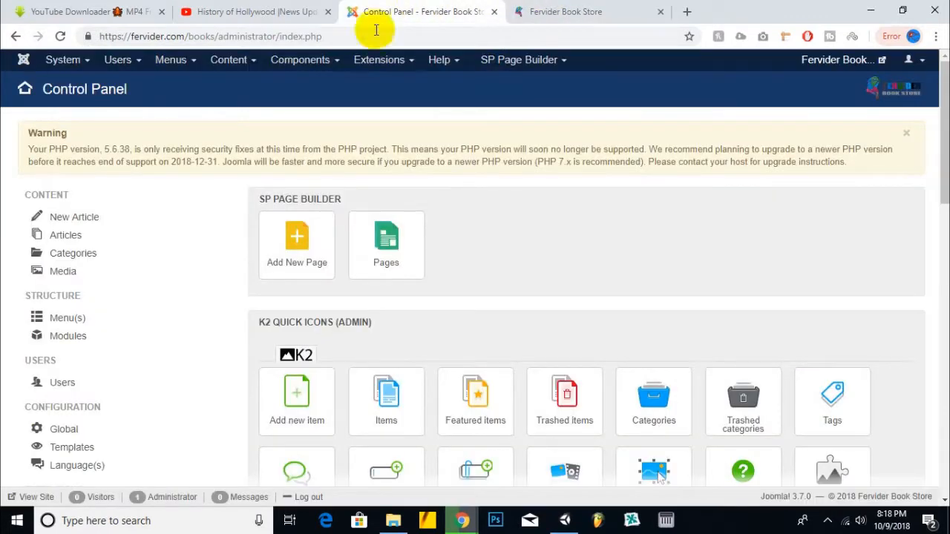
- Open Joomla's Global Configuration in a new browser tab and move that tab ahead of the control panel tab
left_click(88, 63)
right_click(110, 112)
left_click(149, 121)
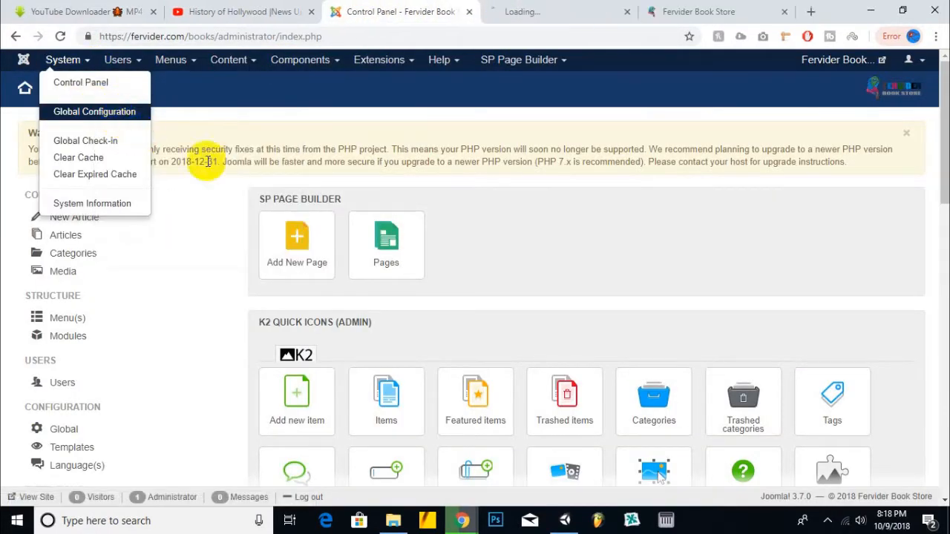
left_click_drag(572, 9, 506, 11)
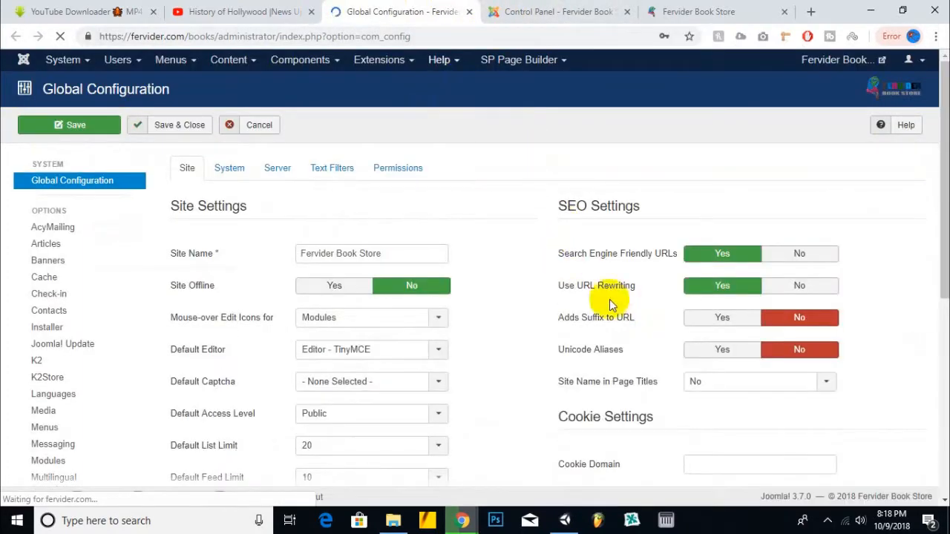
- Set the site's default editor to Editor - None in the Global Configuration and save it
mouse_move(213, 352)
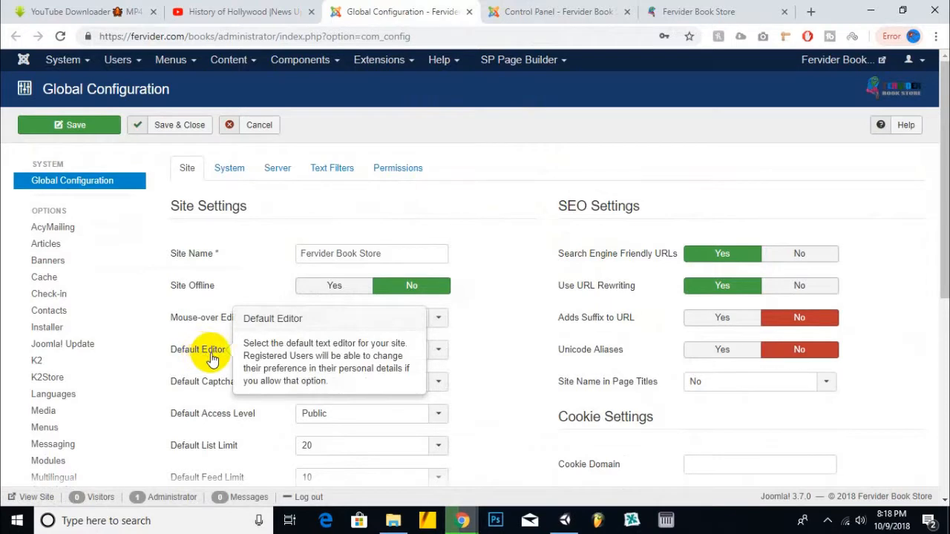
left_click(377, 354)
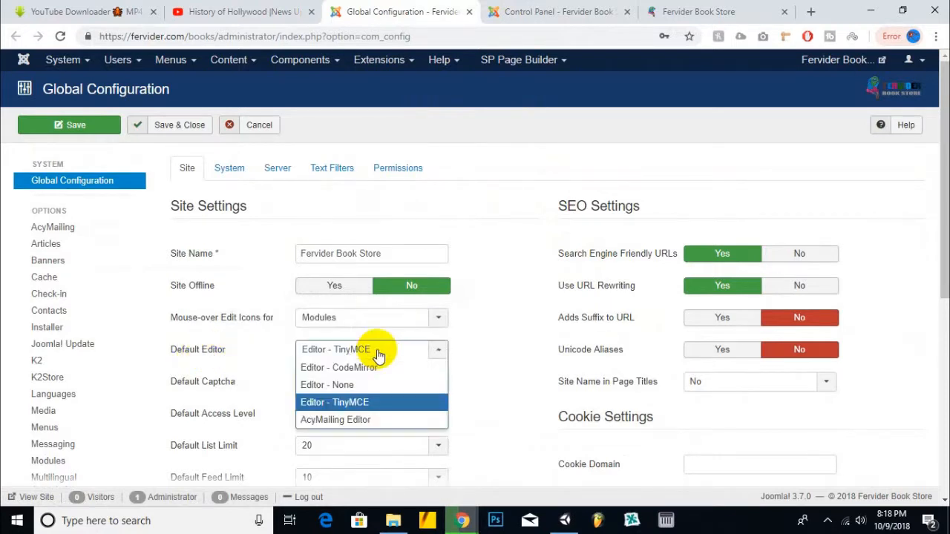
left_click(346, 385)
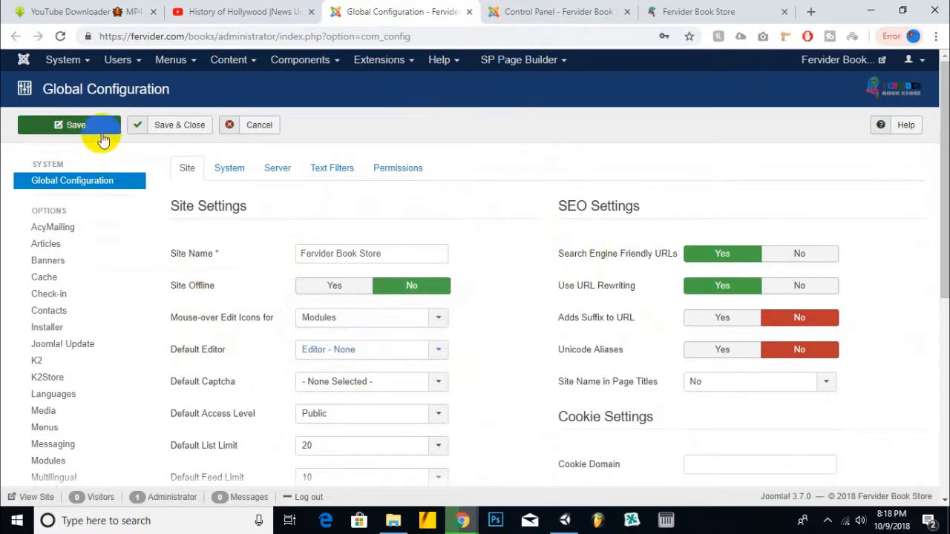
left_click(103, 141)
- Start a new site module of the Custom type from Joomla's module manager
left_click(579, 11)
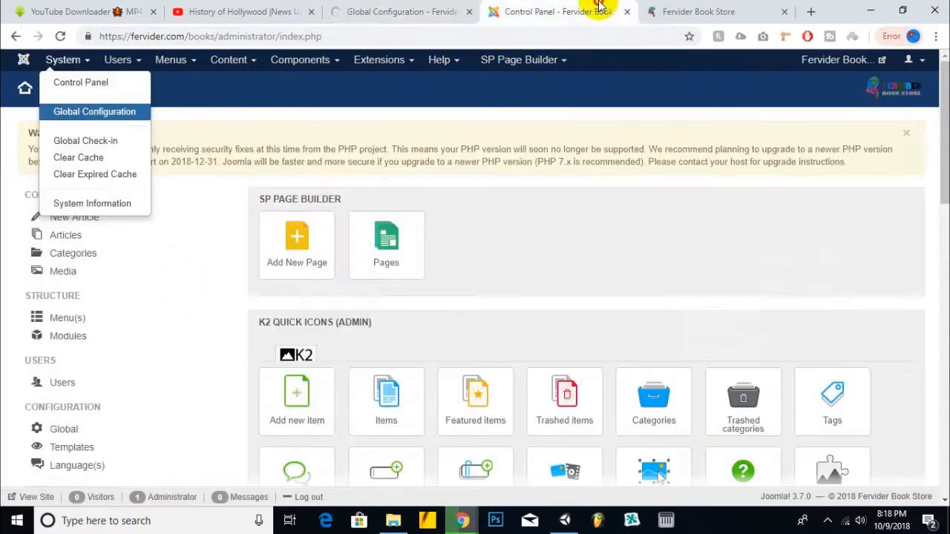
left_click(394, 59)
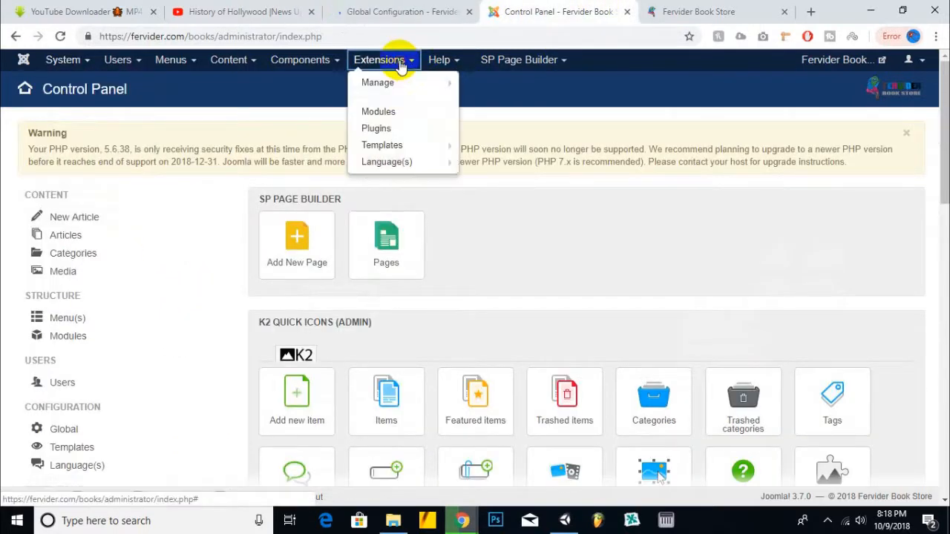
left_click(375, 110)
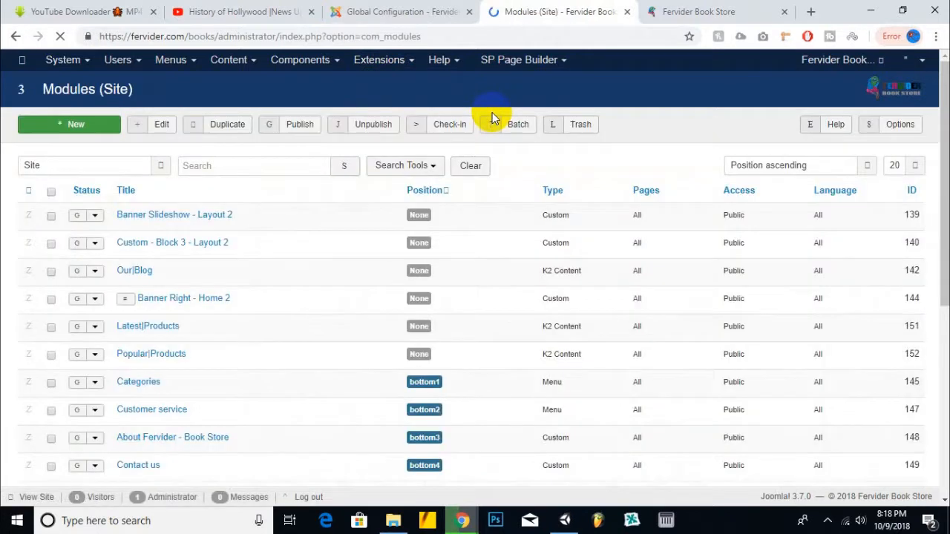
left_click(91, 127)
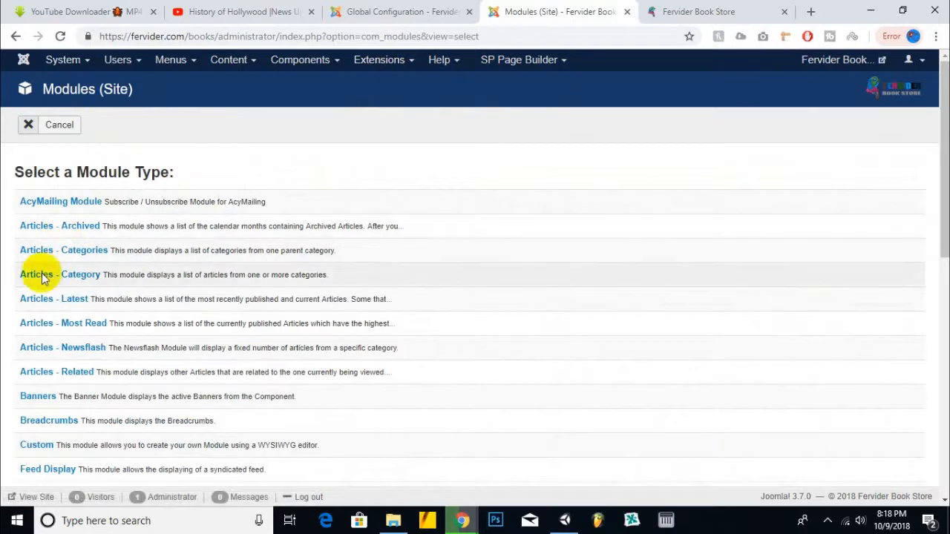
scroll(185, 382, "down", 2)
left_click(41, 308)
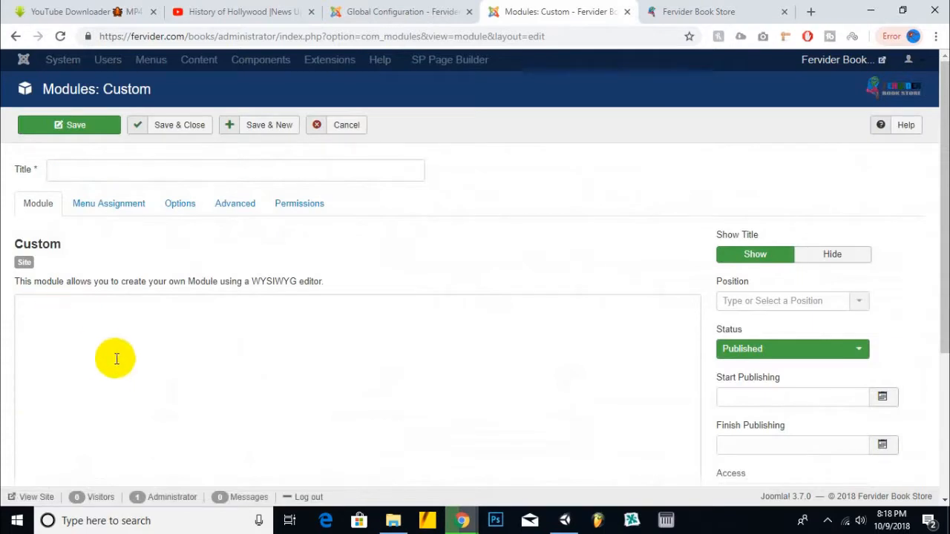
- Paste the copied AdSense code into the custom module's content and assign it to the Sj_thecool_free template's Right [right] position
left_click(116, 359)
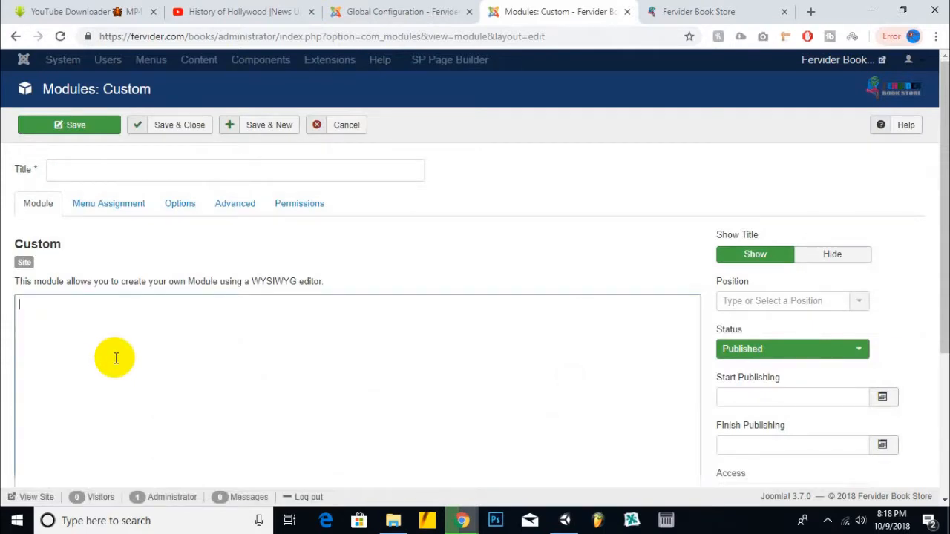
key("ctrl+v")
left_click(797, 304)
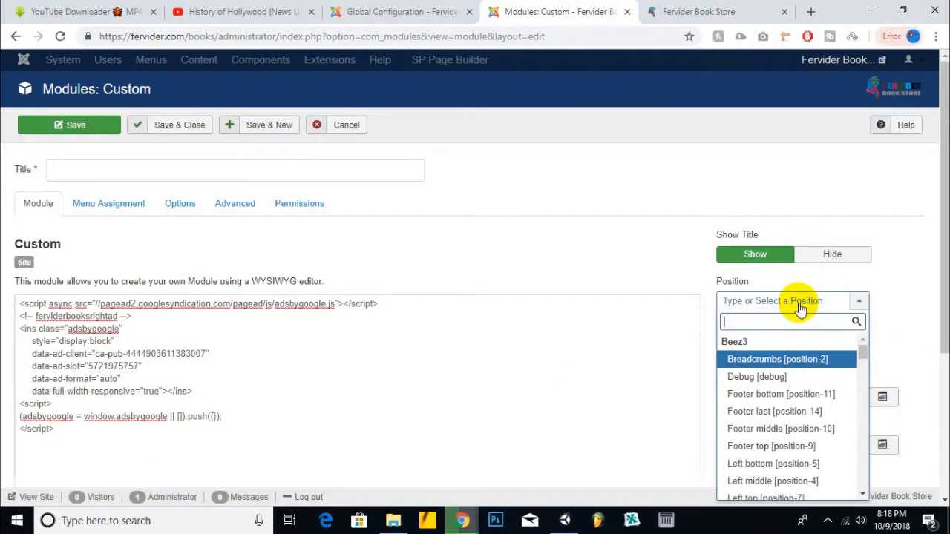
type("right")
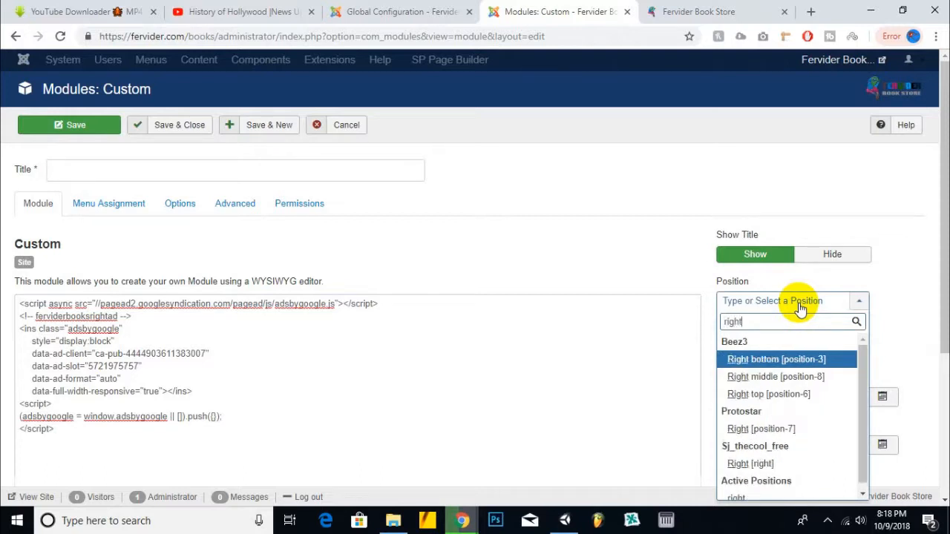
left_click(744, 463)
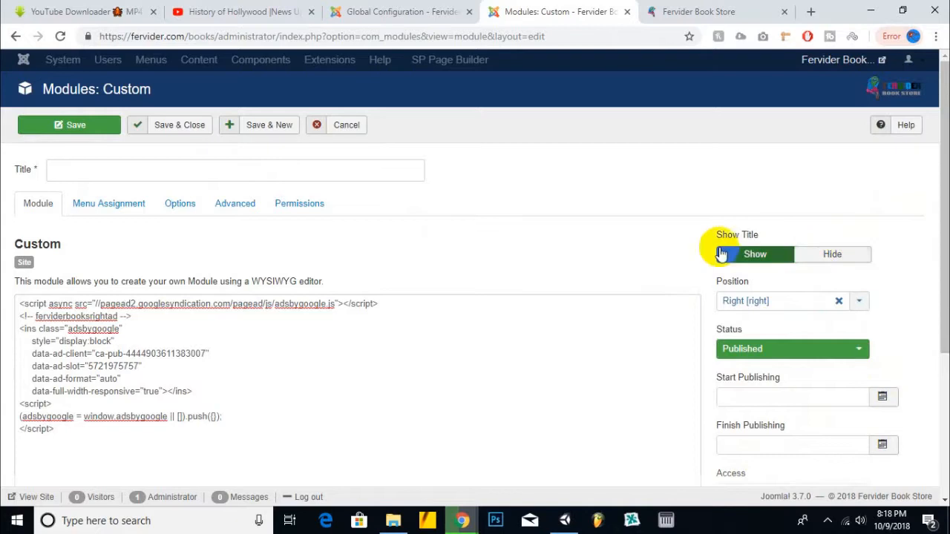
- Hide the module's title on the site and name the module "ad sense ad right"
left_click(823, 256)
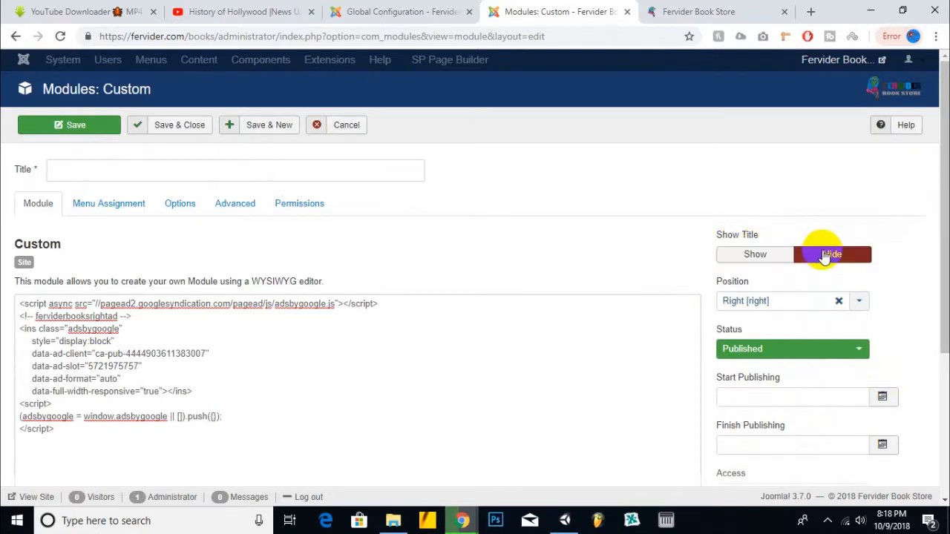
left_click(266, 170)
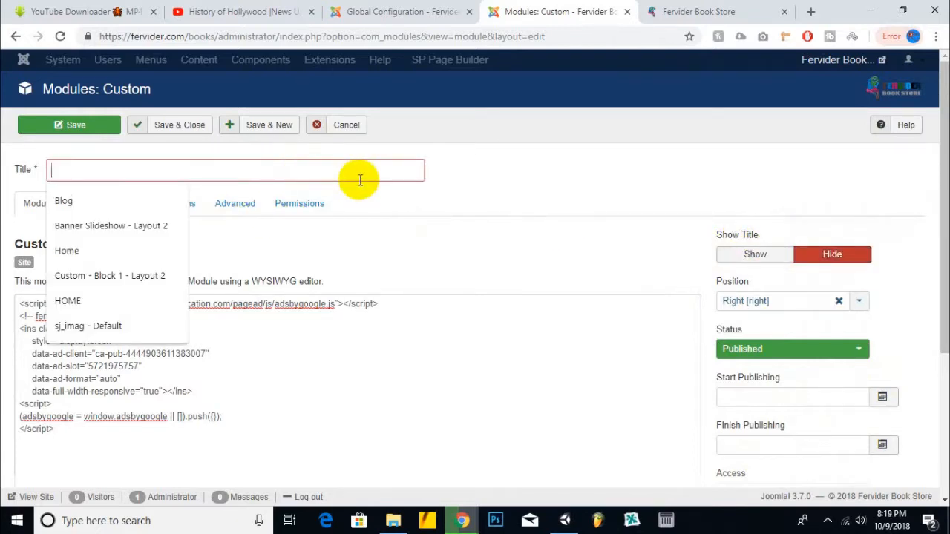
type("adsense ad right")
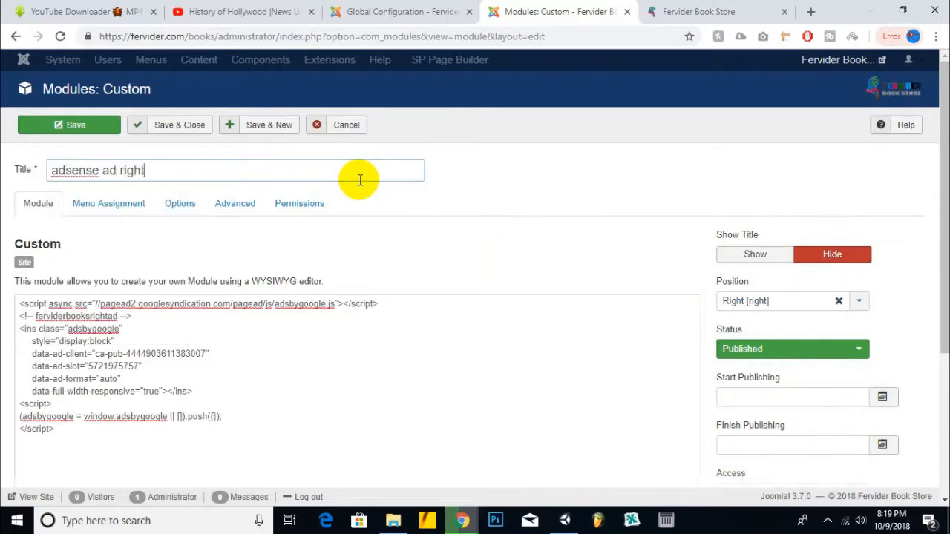
right_click(89, 170)
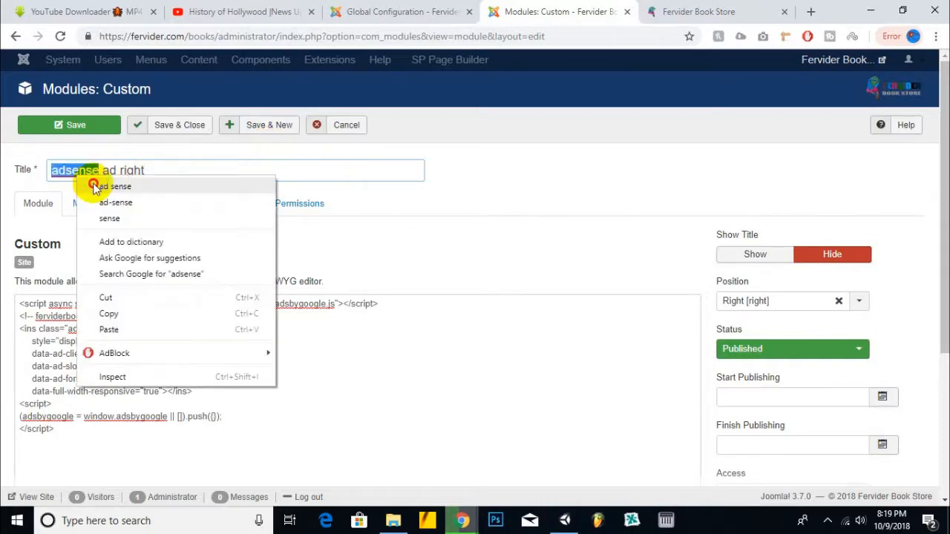
left_click(89, 187)
- Assign the module to all pages except those selected, tick Home in the Main Menu as the exception, and save and close the module
left_click(88, 203)
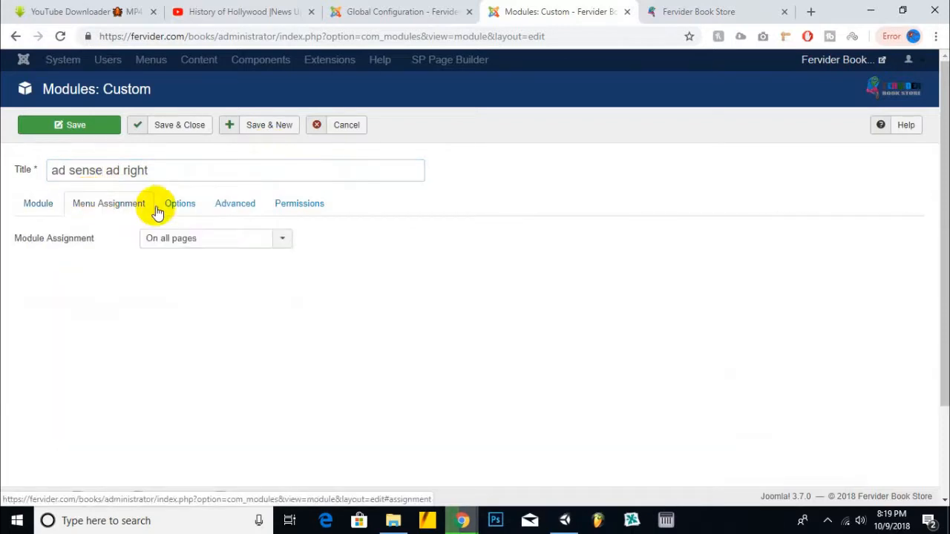
left_click(199, 248)
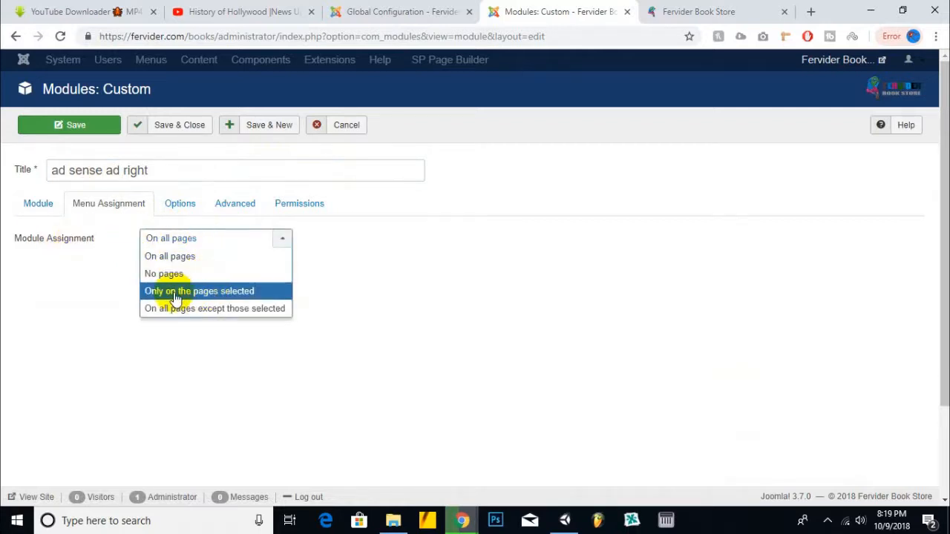
left_click(190, 311)
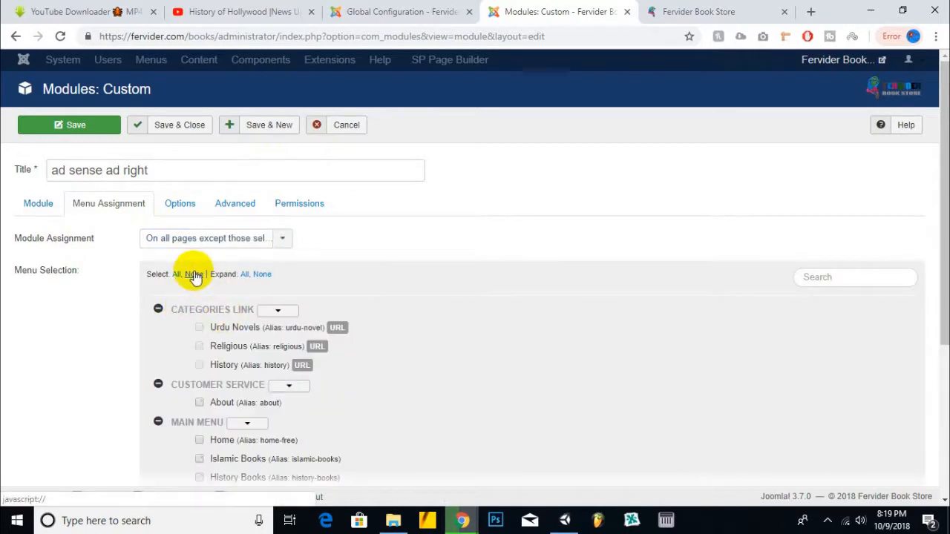
scroll(255, 263, "down", 3)
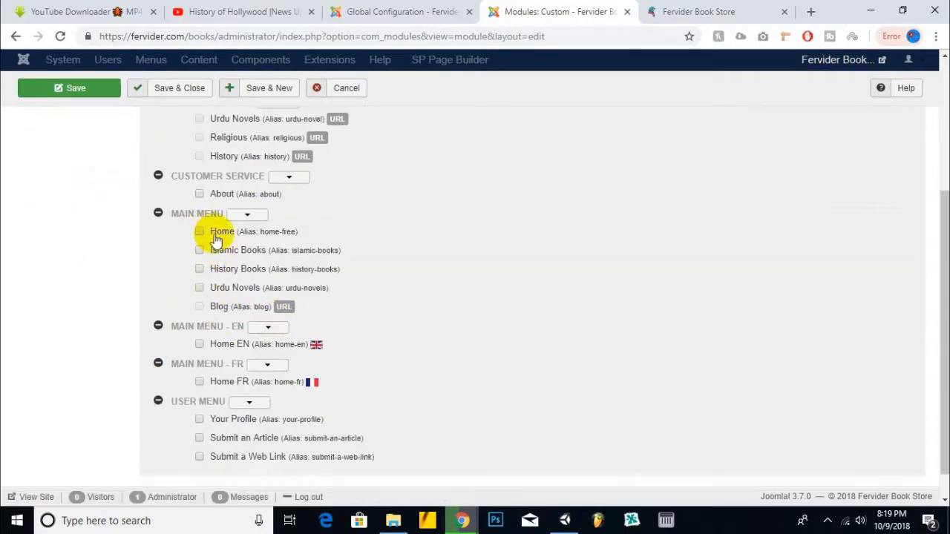
scroll(241, 311, "down", 1)
scroll(238, 296, "up", 2)
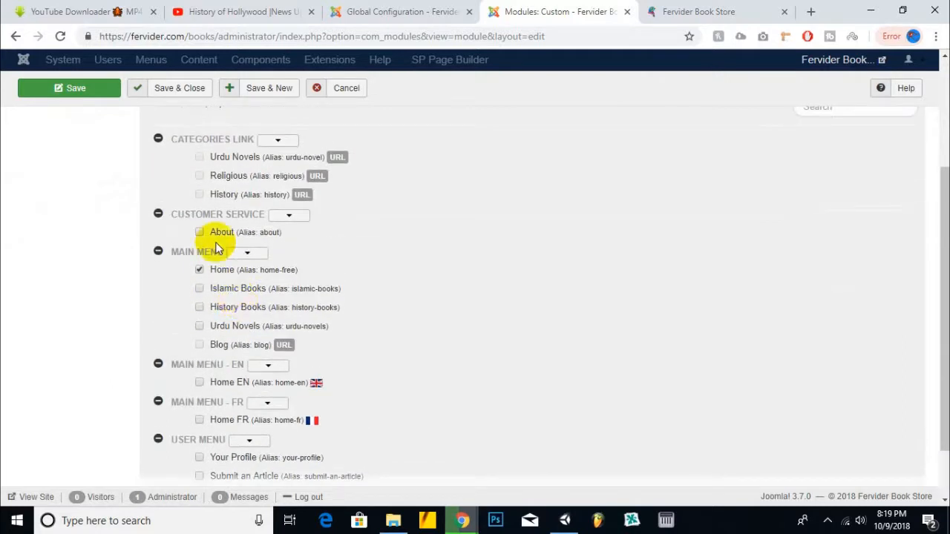
left_click(194, 89)
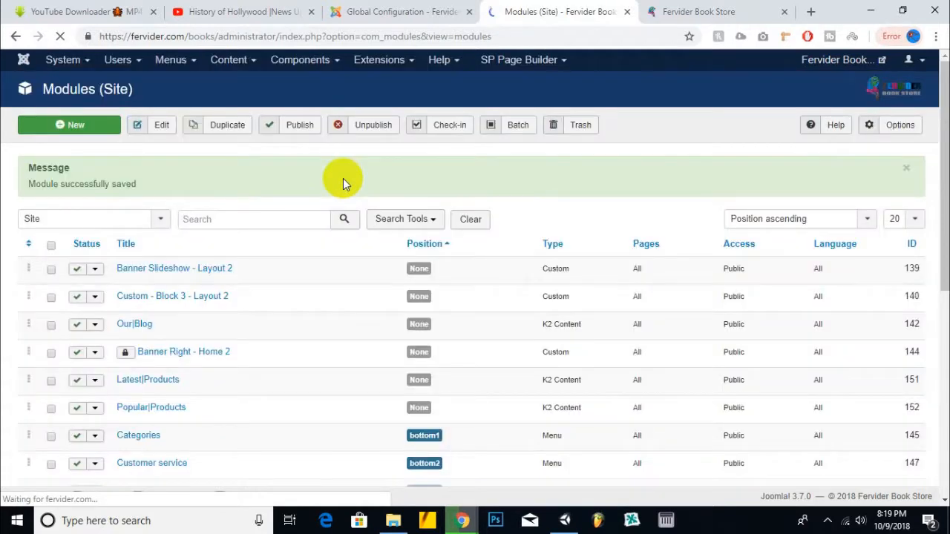
- Examine the book store's home page layout, including its banners, category tiles and Latest and Popular Products sections, for possible ad locations
left_click(701, 12)
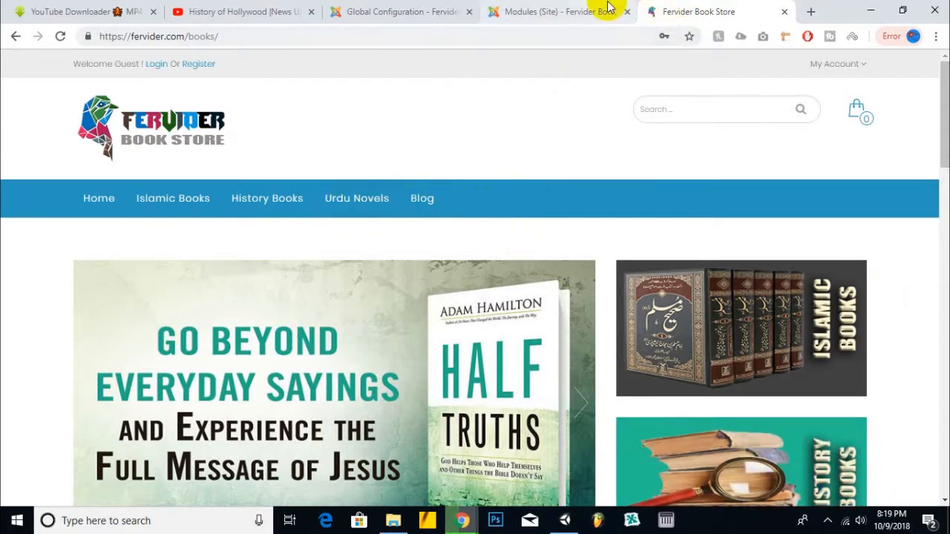
scroll(673, 223, "down", 4)
scroll(673, 222, "down", 15)
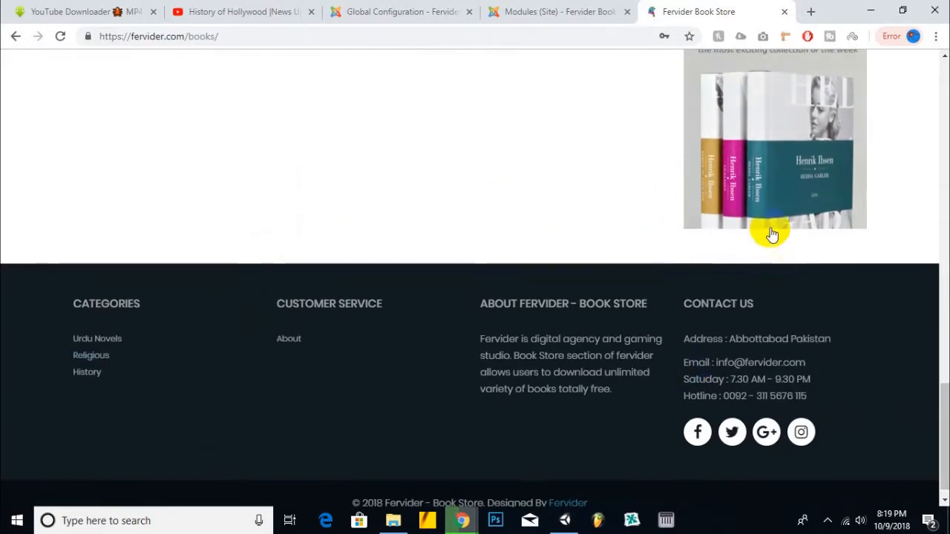
scroll(764, 230, "up", 6)
scroll(814, 324, "down", 4)
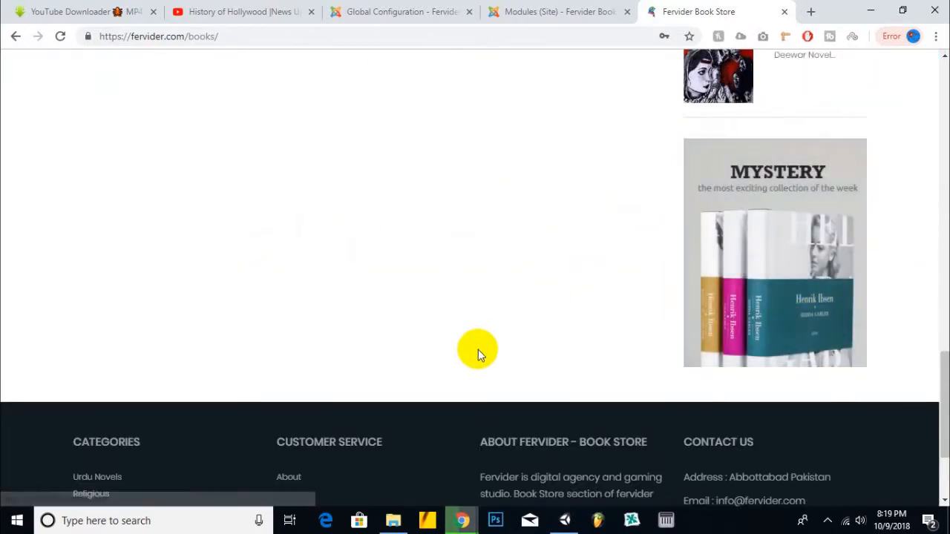
scroll(628, 318, "down", 2)
scroll(272, 259, "up", 12)
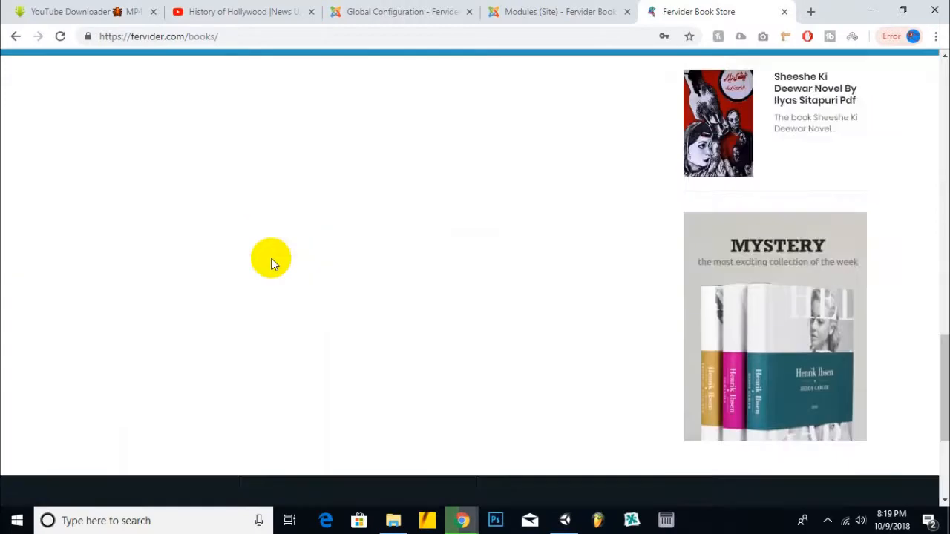
scroll(274, 257, "down", 2)
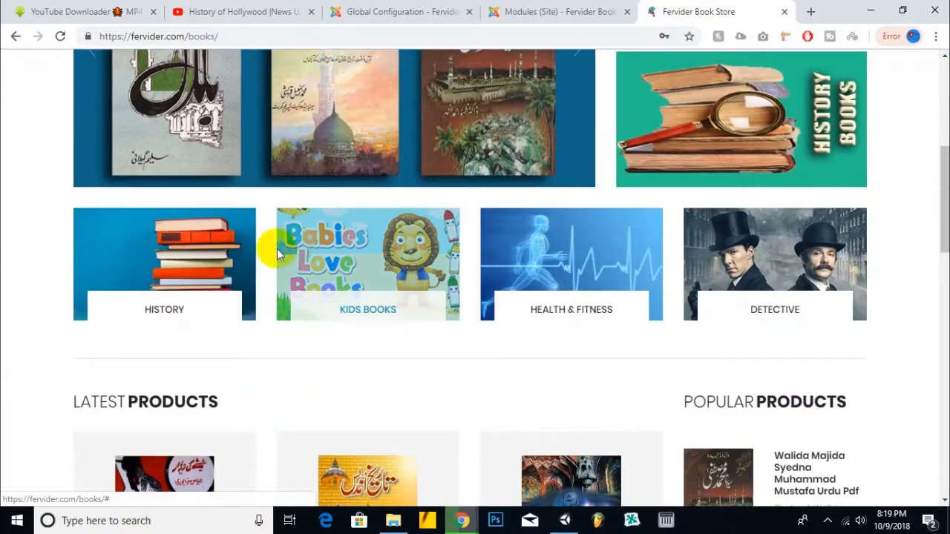
scroll(547, 346, "up", 2)
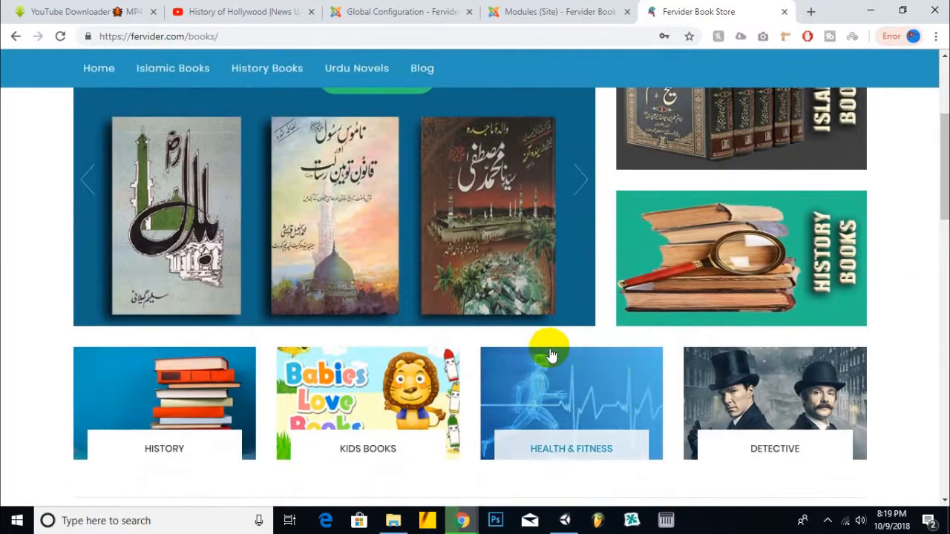
scroll(547, 350, "down", 3)
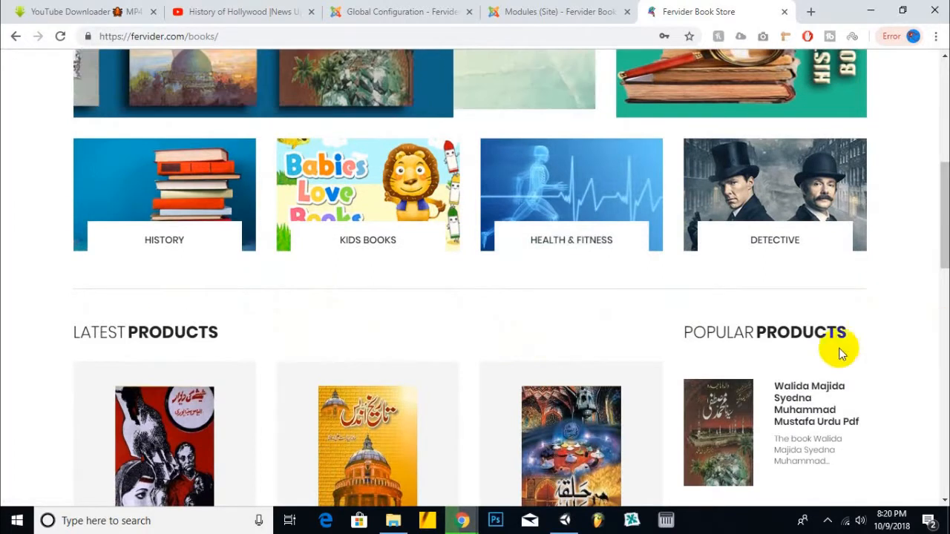
scroll(653, 335, "up", 1)
scroll(629, 336, "up", 1)
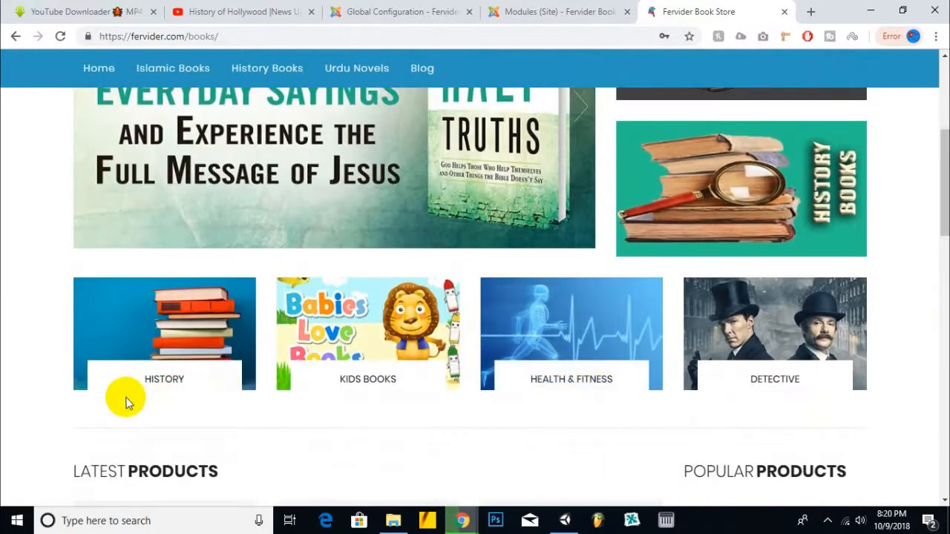
scroll(335, 357, "up", 2)
scroll(334, 363, "down", 4)
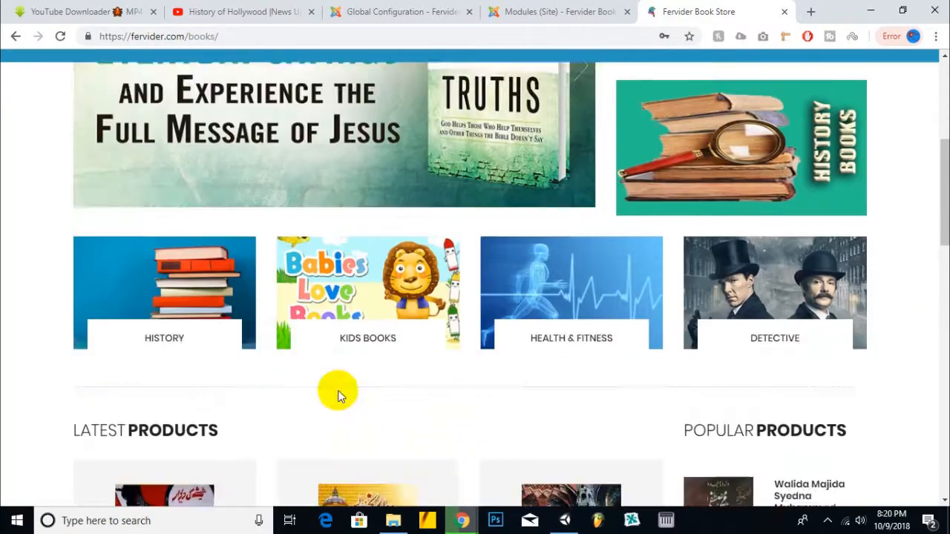
scroll(472, 363, "down", 2)
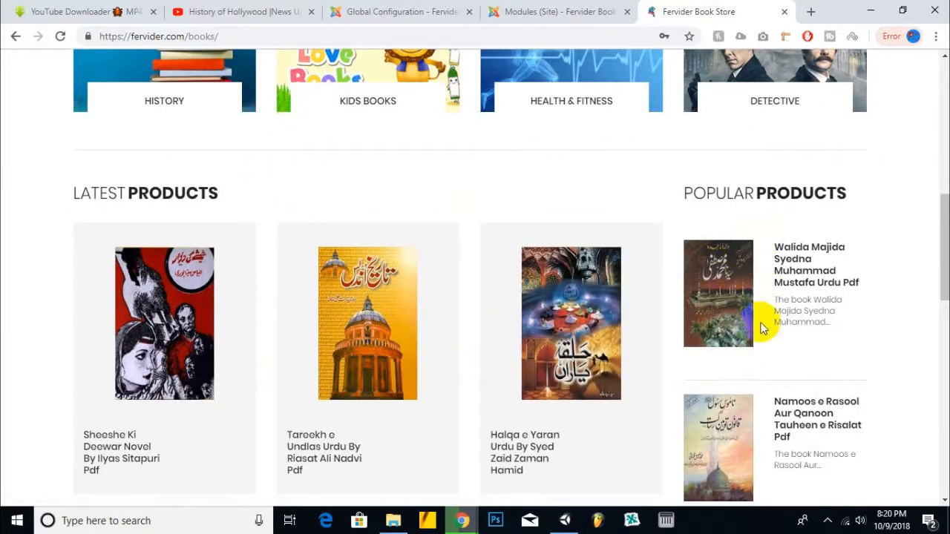
- Return to the Joomla administration and open the SP Page Builder component's list of pages
left_click(493, 11)
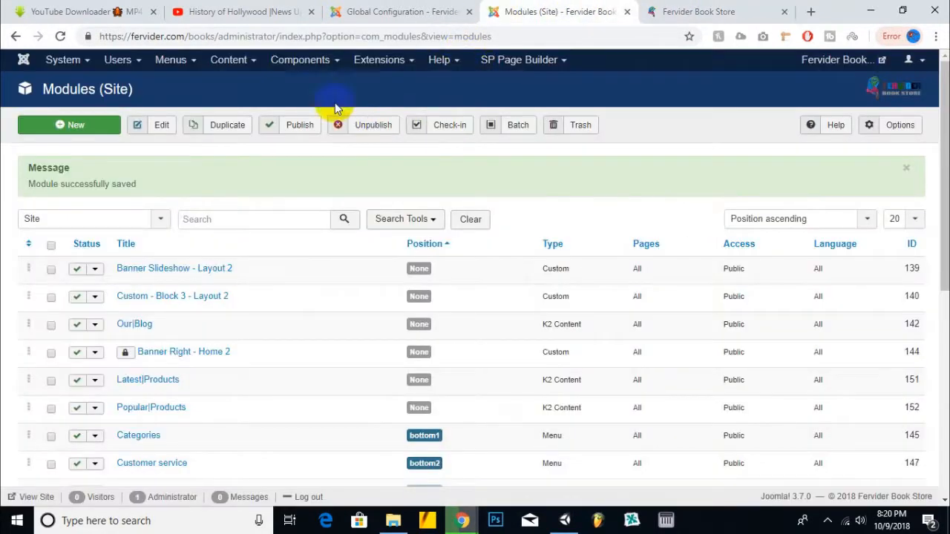
left_click(320, 64)
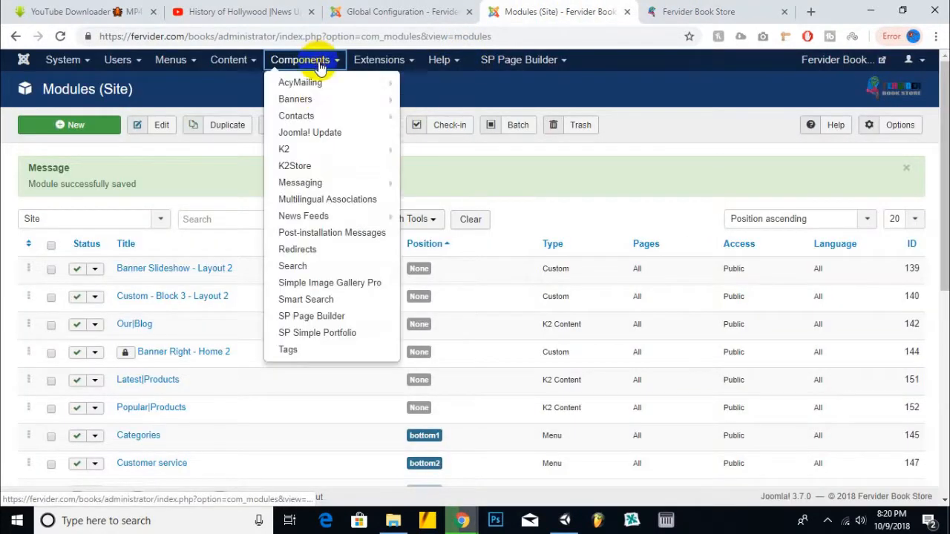
left_click(310, 318)
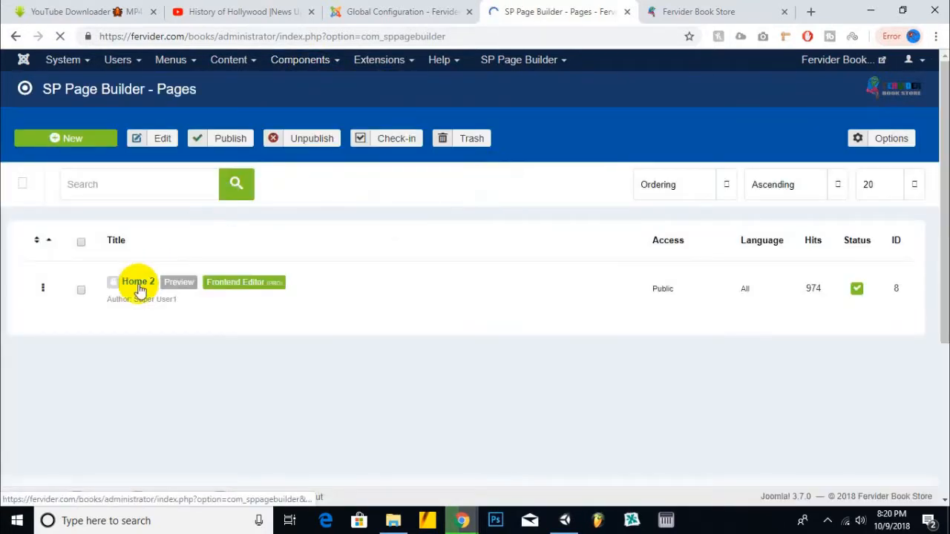
- Open the Home 2 page for editing and examine its blocks, the Joomla modules they hold, and their order
left_click(138, 284)
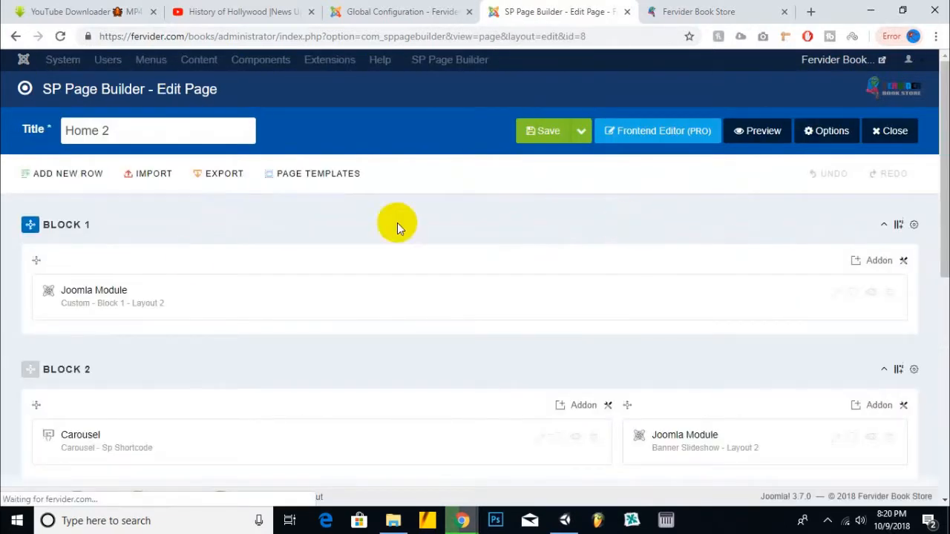
scroll(218, 238, "down", 2)
scroll(218, 237, "down", 3)
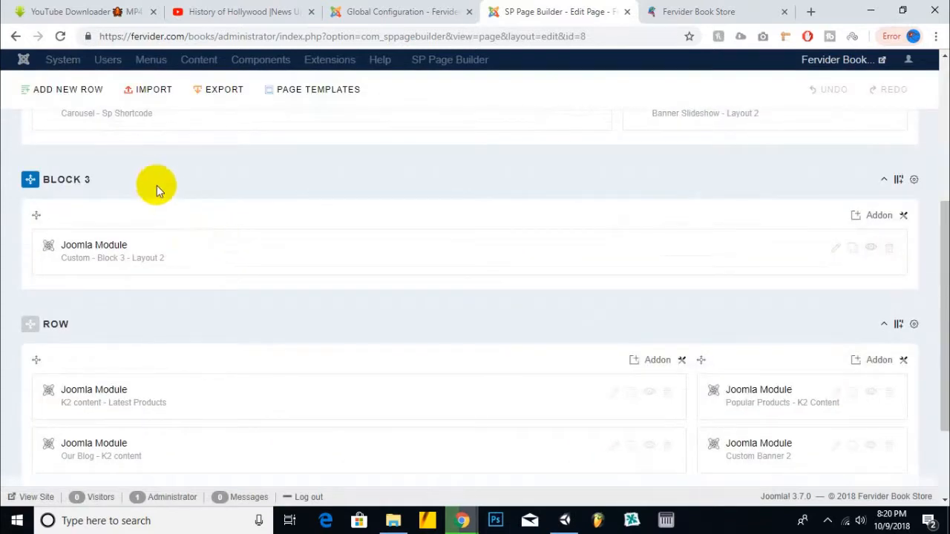
scroll(159, 185, "down", 1)
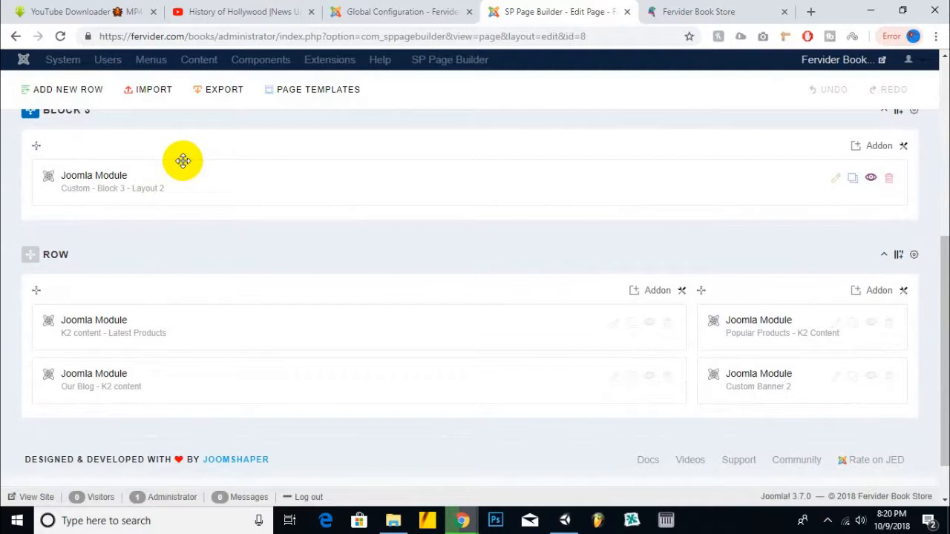
scroll(183, 161, "up", 1)
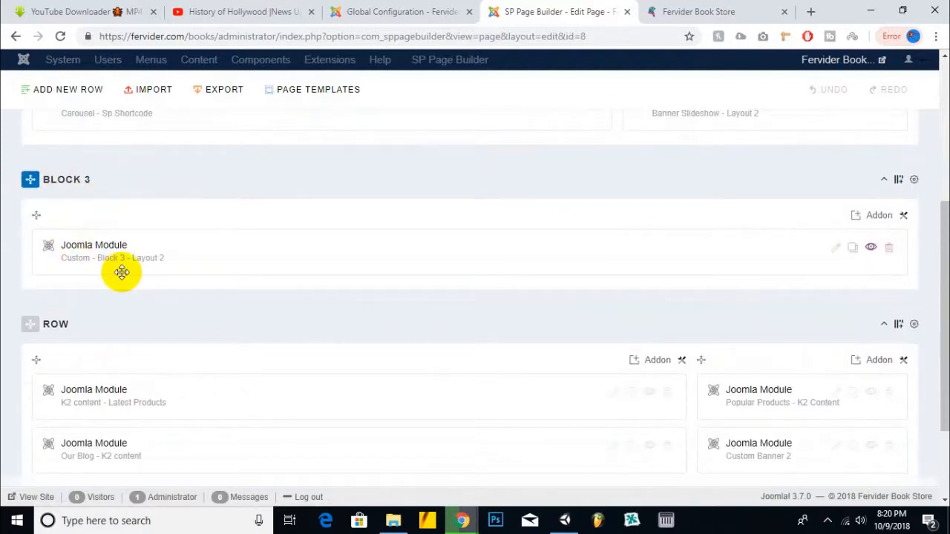
scroll(139, 312, "down", 2)
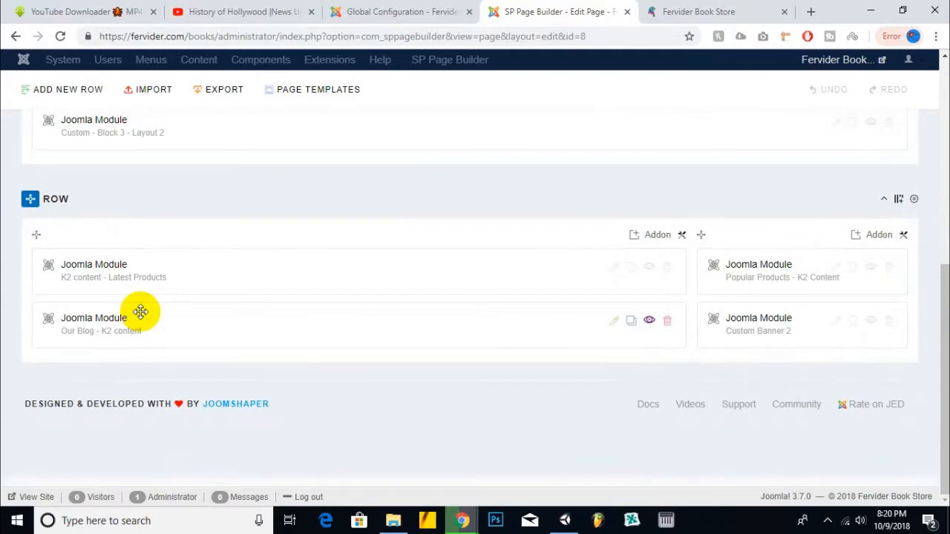
scroll(140, 312, "up", 2)
scroll(171, 285, "up", 3)
scroll(171, 284, "up", 1)
scroll(175, 283, "down", 1)
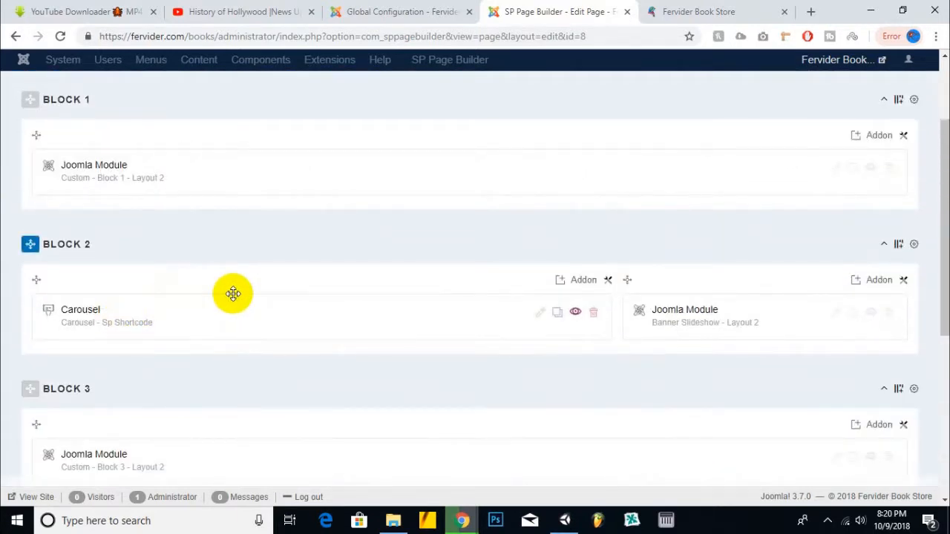
scroll(233, 292, "down", 3)
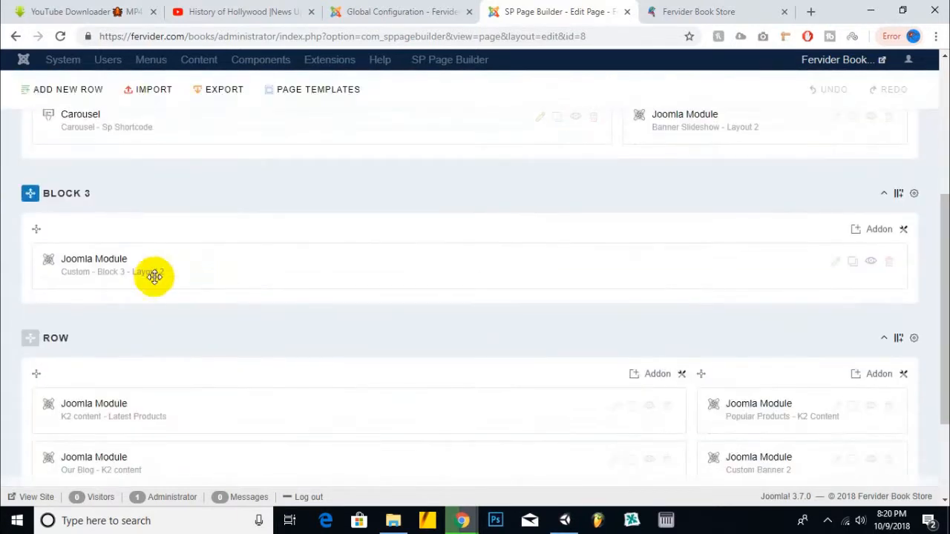
left_click(855, 230)
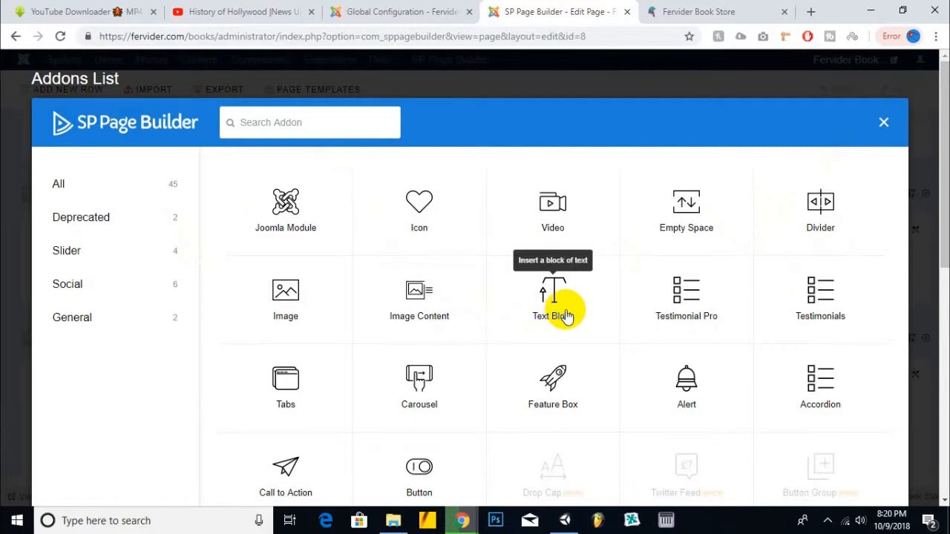
scroll(564, 311, "down", 1)
scroll(564, 311, "up", 1)
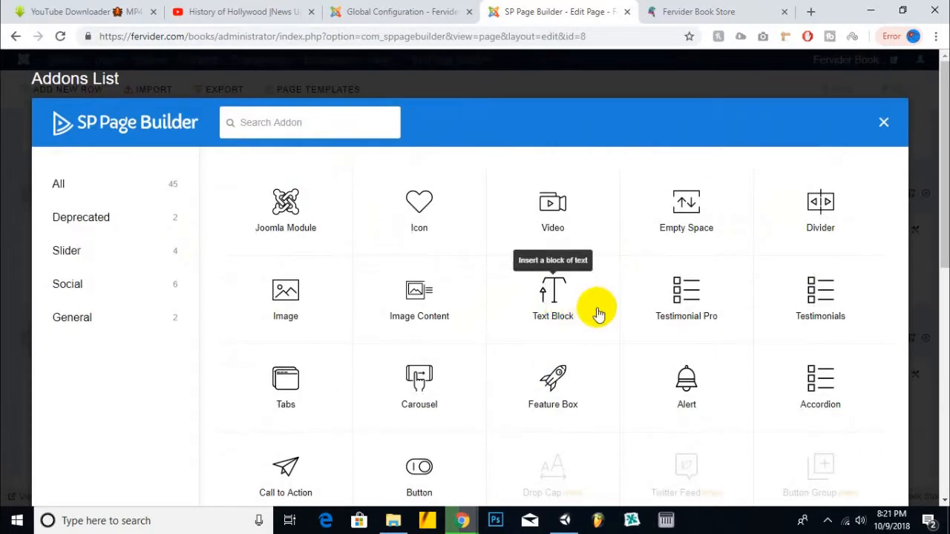
left_click(553, 300)
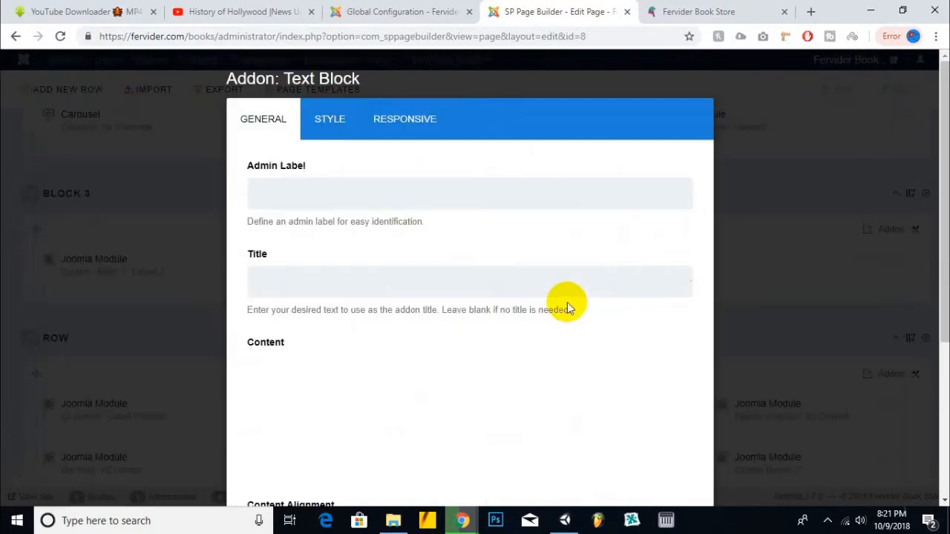
scroll(334, 286, "down", 3)
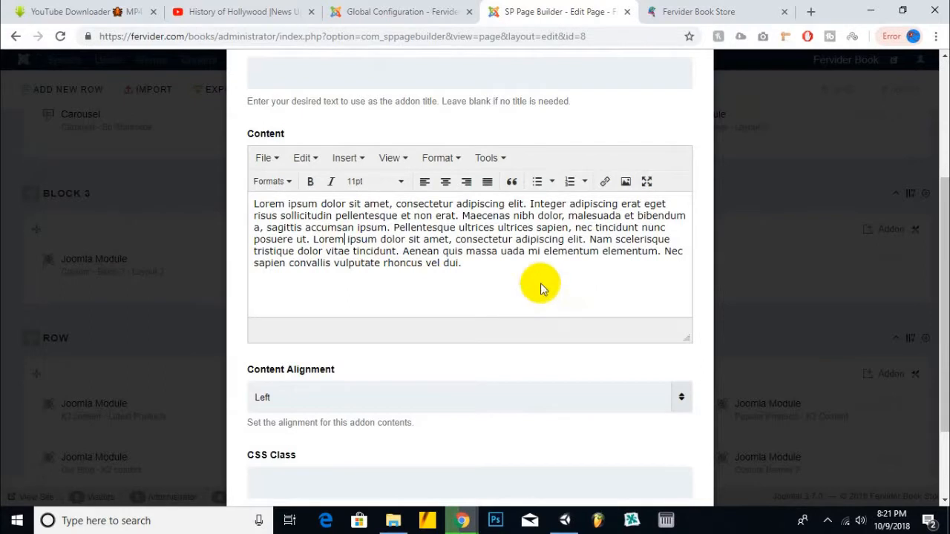
left_click(386, 251)
left_click_drag(470, 265, 259, 199)
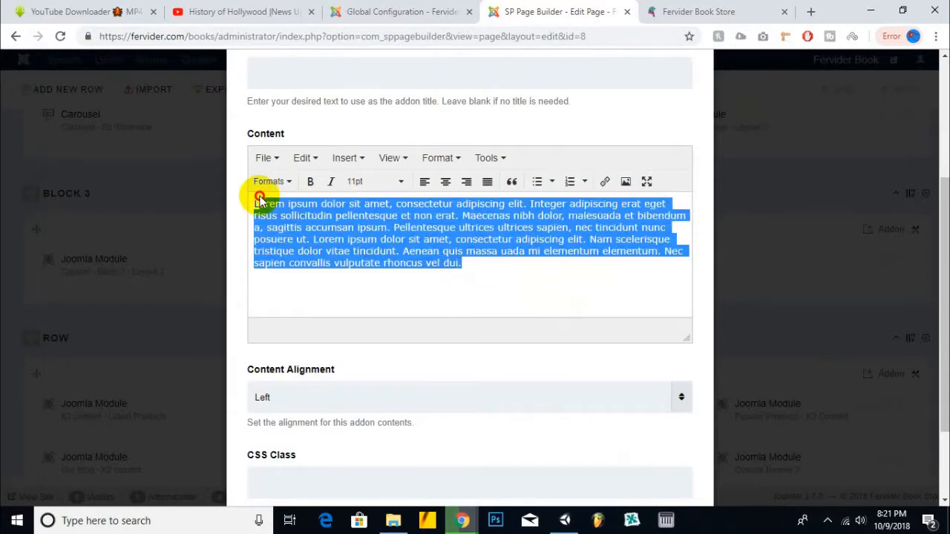
scroll(389, 265, "down", 2)
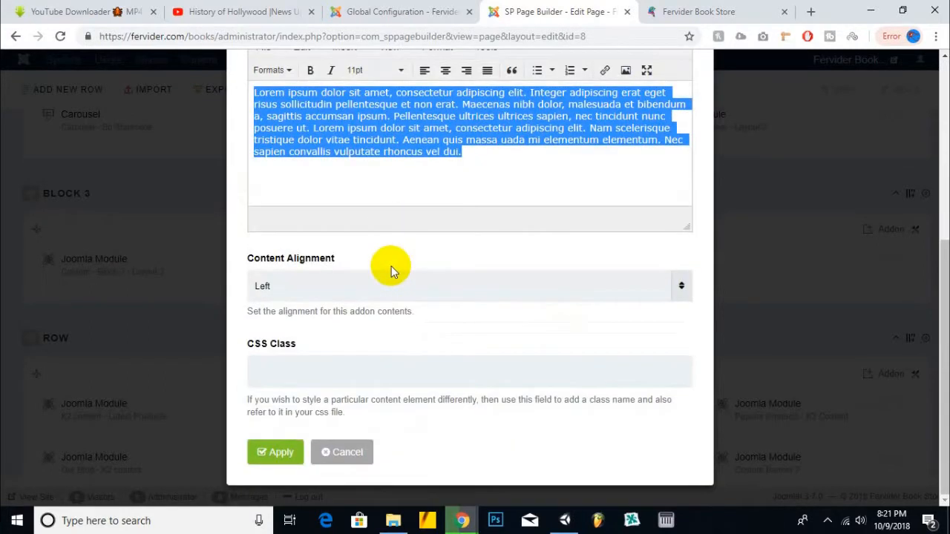
scroll(346, 337, "up", 4)
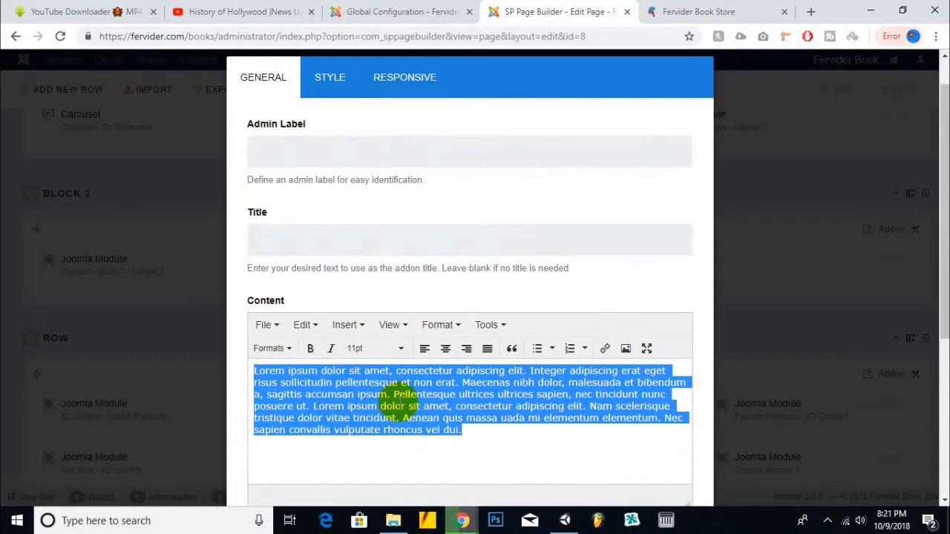
scroll(401, 401, "down", 1)
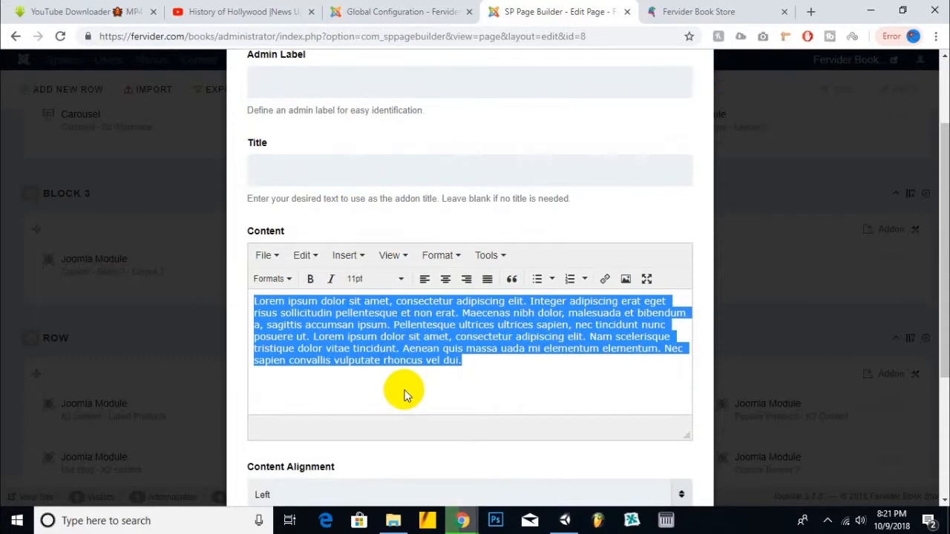
scroll(430, 341, "up", 1)
scroll(426, 338, "down", 2)
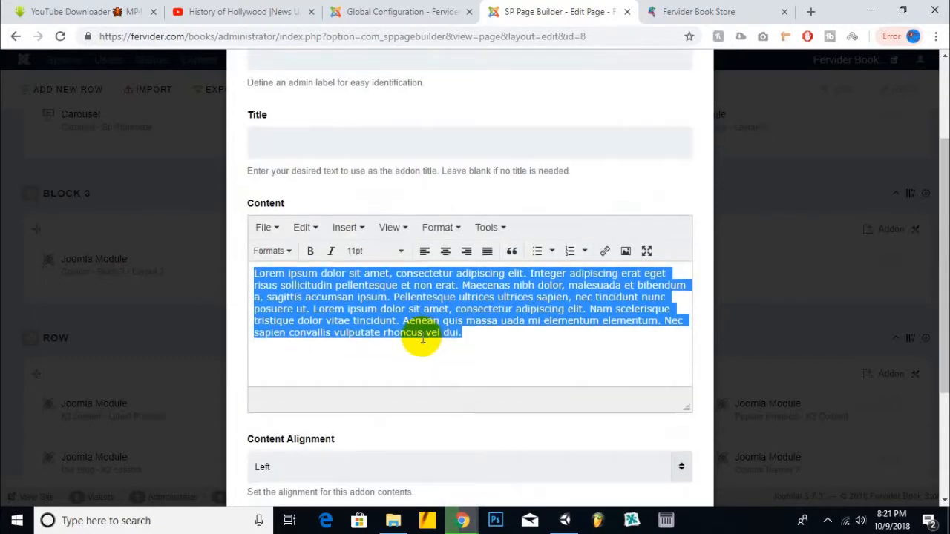
left_click(346, 285)
left_click_drag(249, 282, 494, 347)
left_click(528, 367)
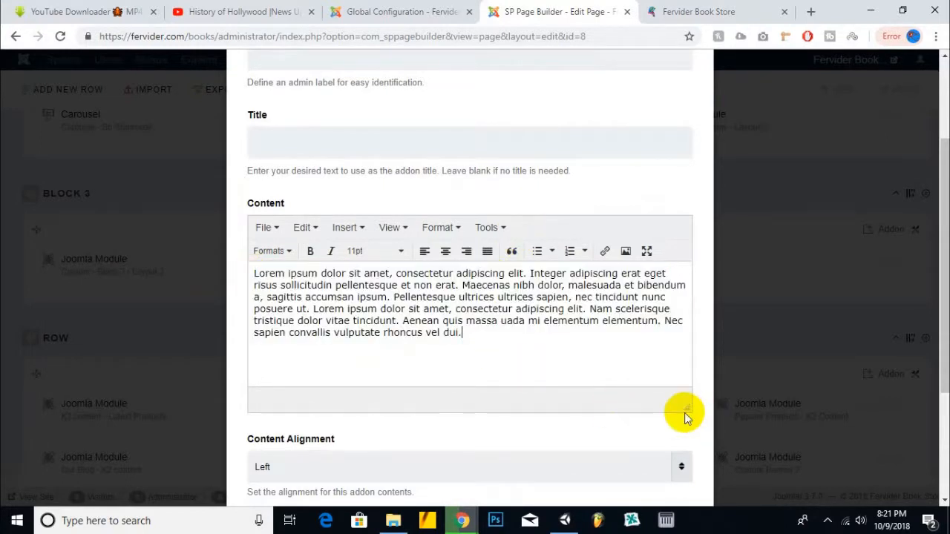
scroll(433, 311, "up", 2)
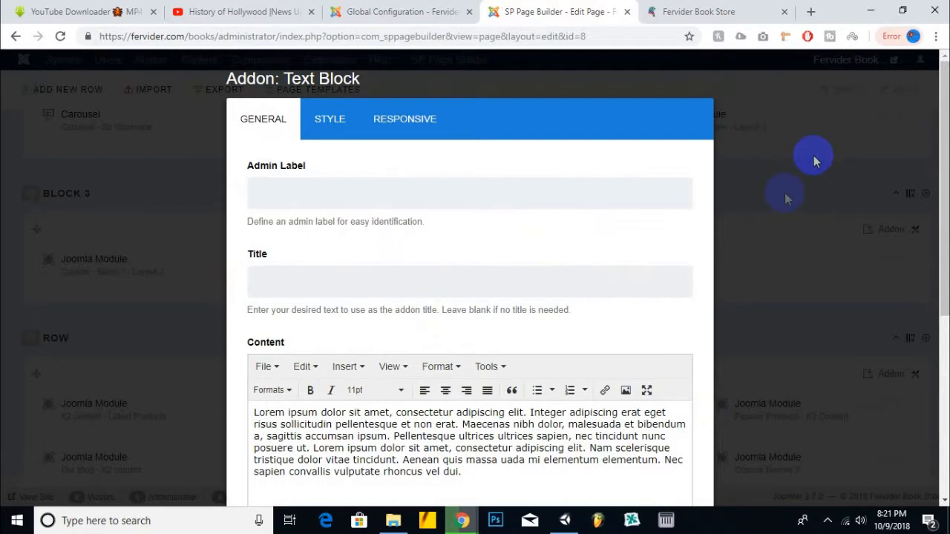
scroll(693, 418, "down", 4)
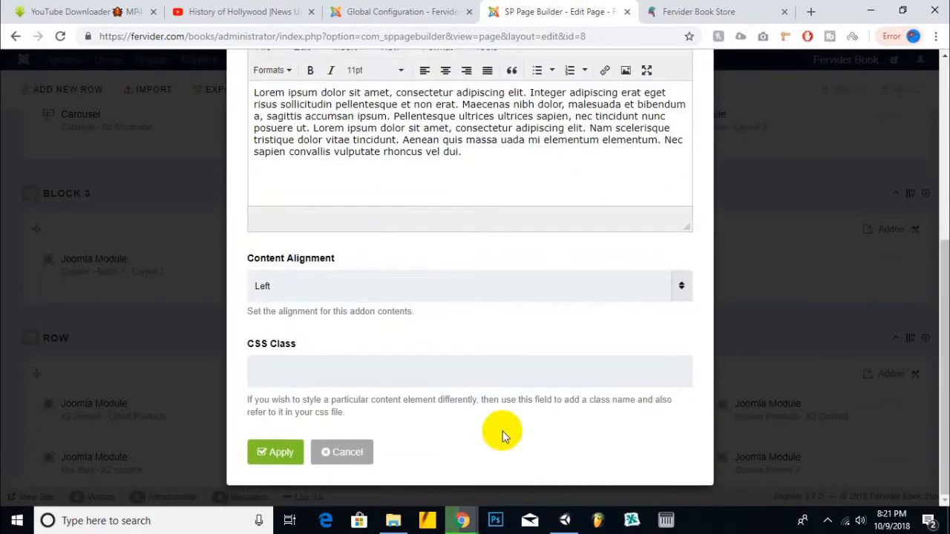
left_click(342, 452)
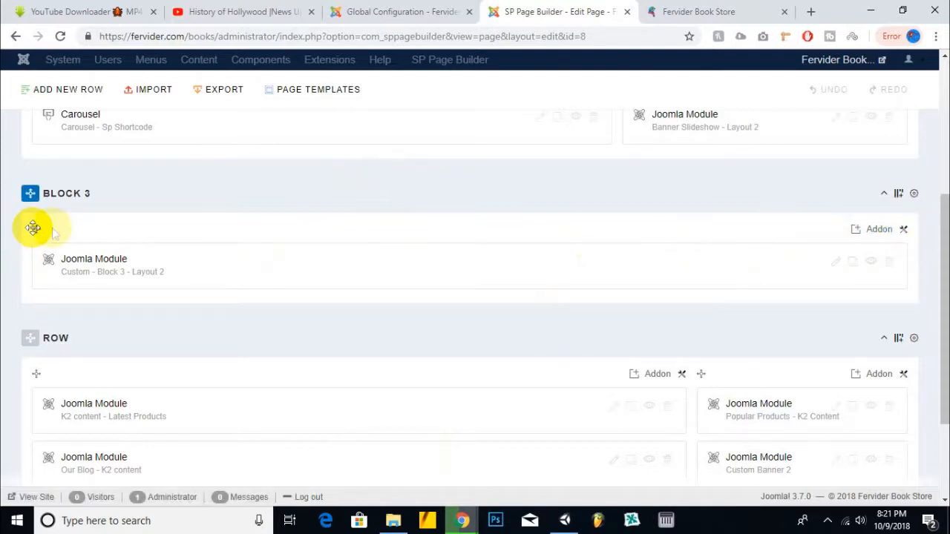
- Look over the page's rows again and open the row options of Block 3
scroll(630, 195, "up", 4)
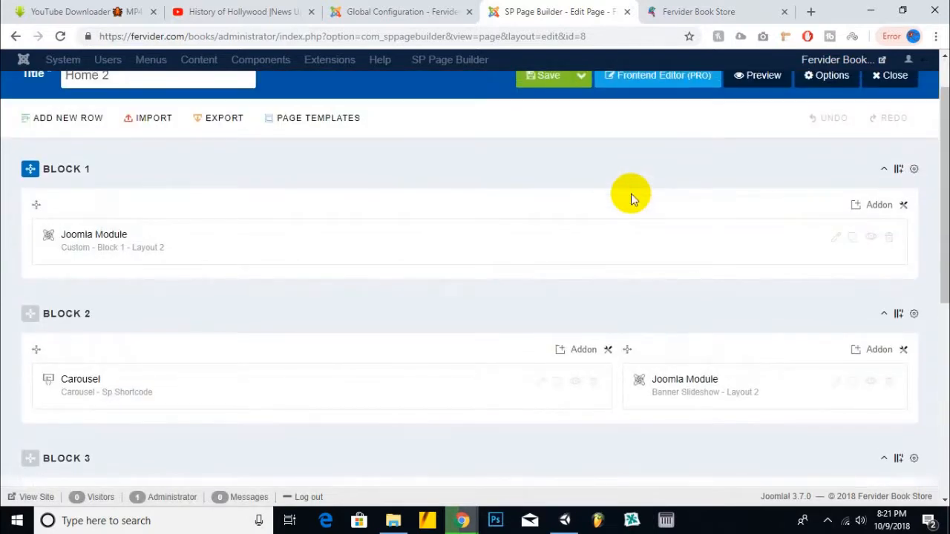
scroll(631, 194, "down", 3)
scroll(631, 194, "up", 3)
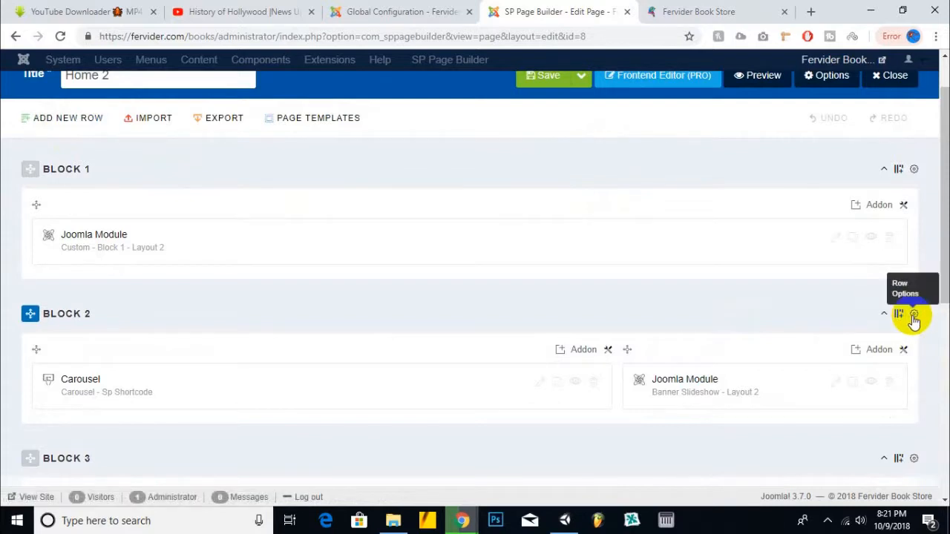
scroll(914, 319, "down", 3)
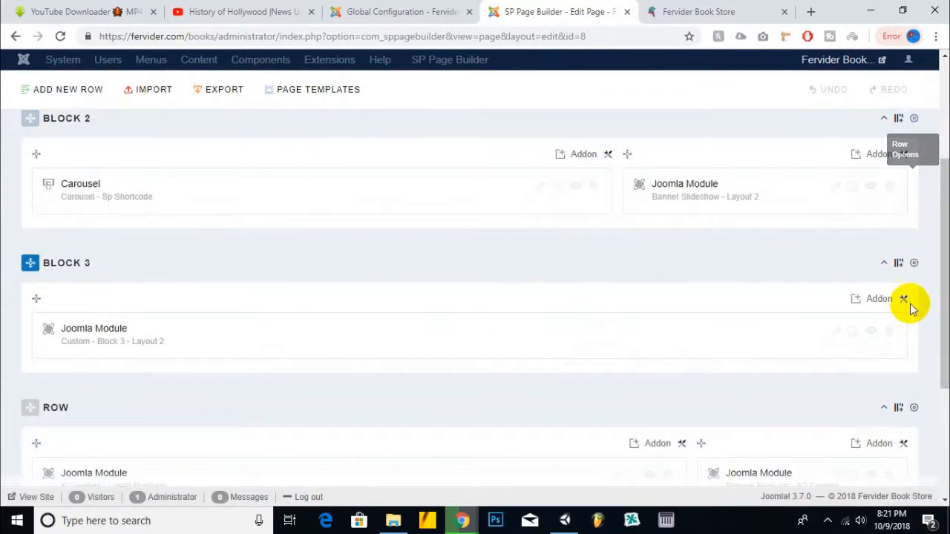
left_click(915, 264)
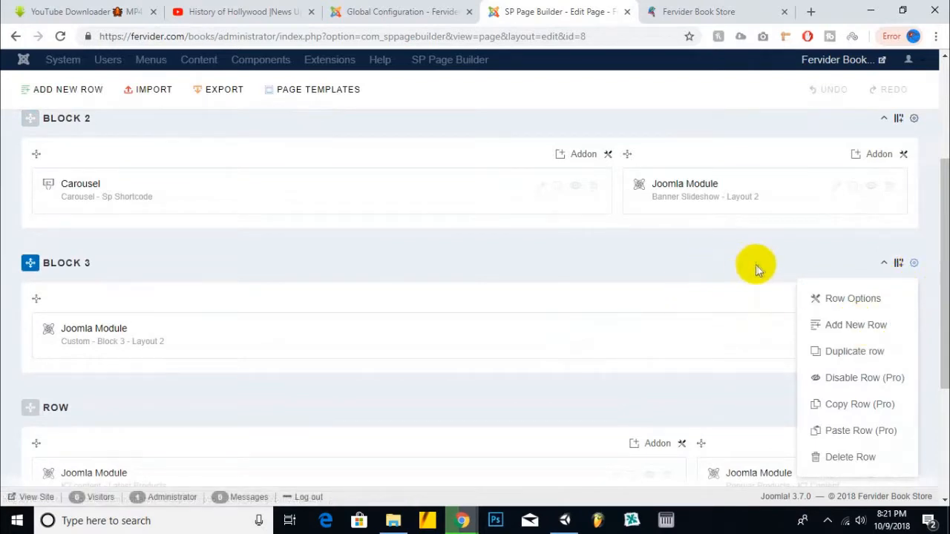
- In the other Joomla administration tab, open the site modules list and start a new Custom module
left_click(401, 12)
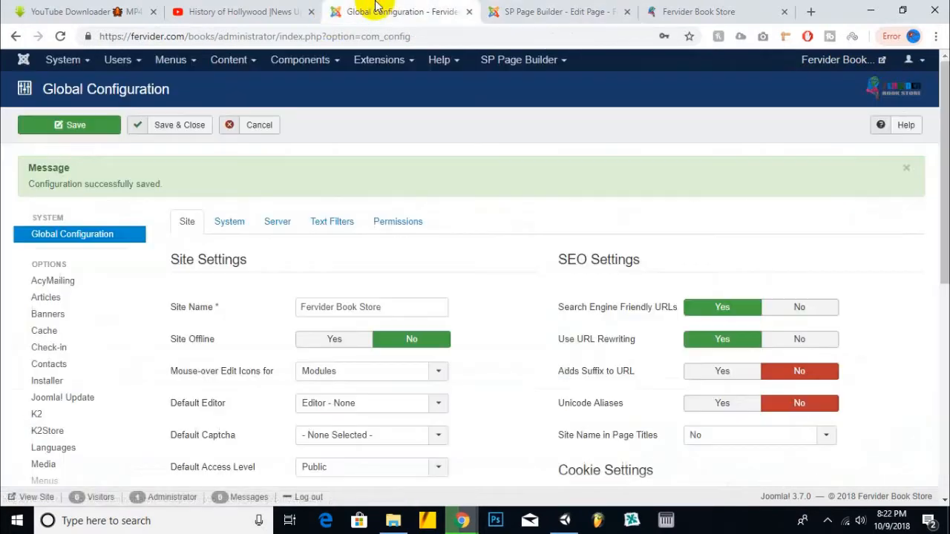
mouse_move(406, 69)
left_click(380, 111)
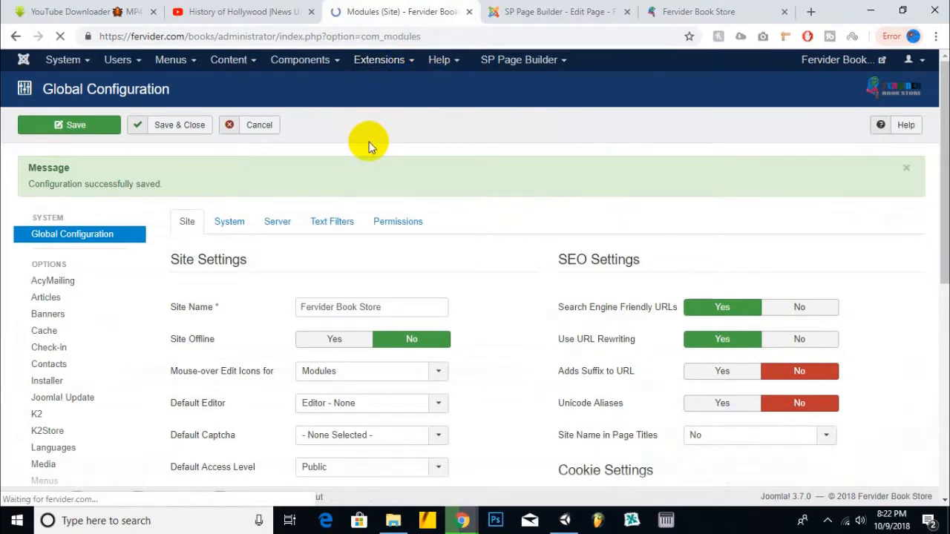
left_click(109, 128)
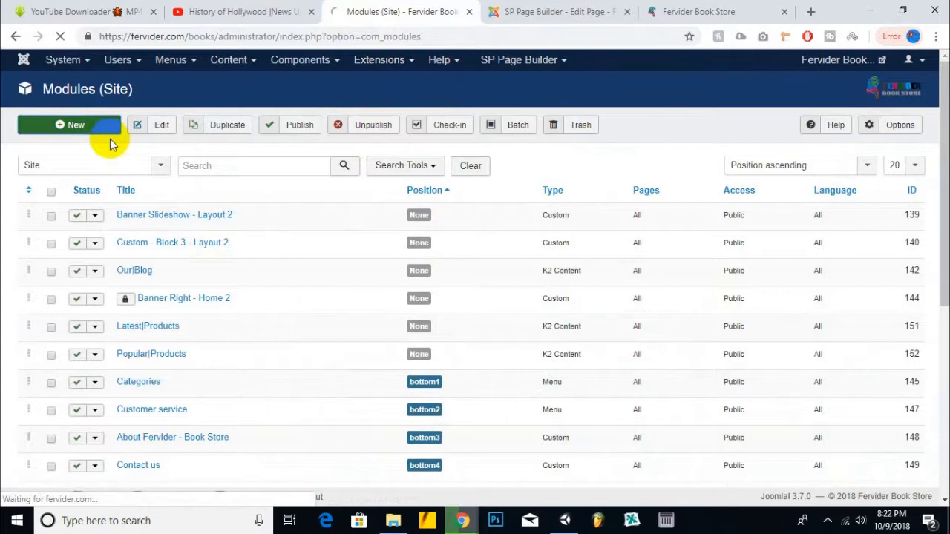
scroll(80, 299, "down", 2)
left_click(26, 306)
- Switch to Google AdSense, close the previous ad's code, and start a new ad unit named ferviderbookshometop
mouse_move(487, 500)
left_click(512, 445)
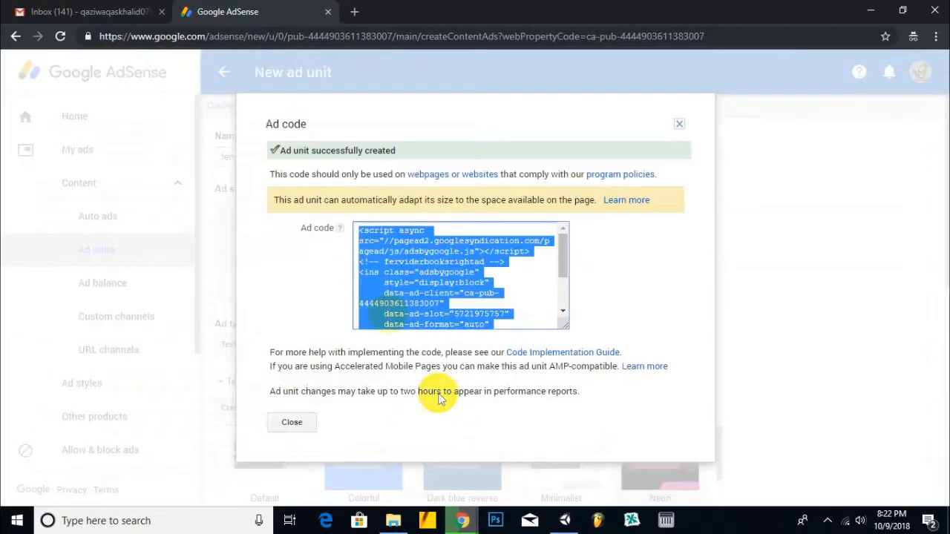
left_click(680, 127)
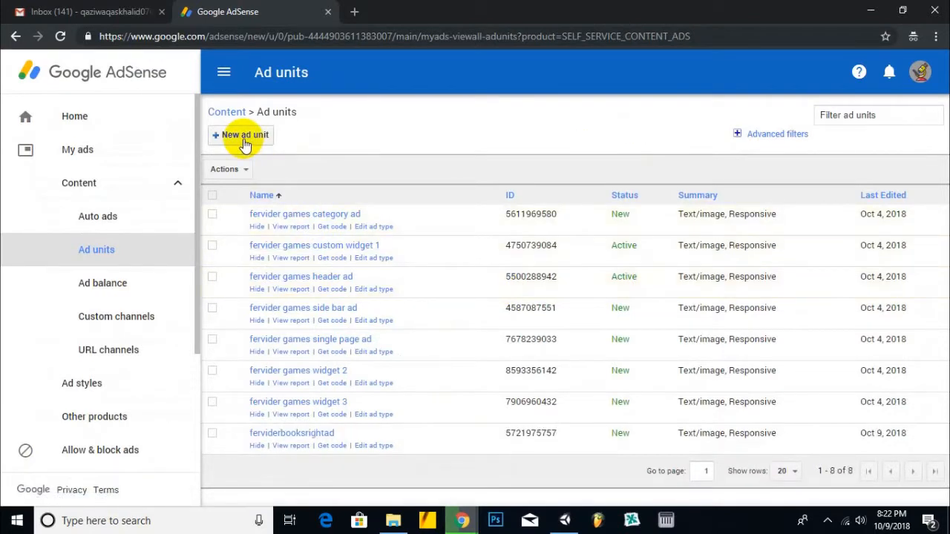
left_click(244, 140)
left_click(271, 197)
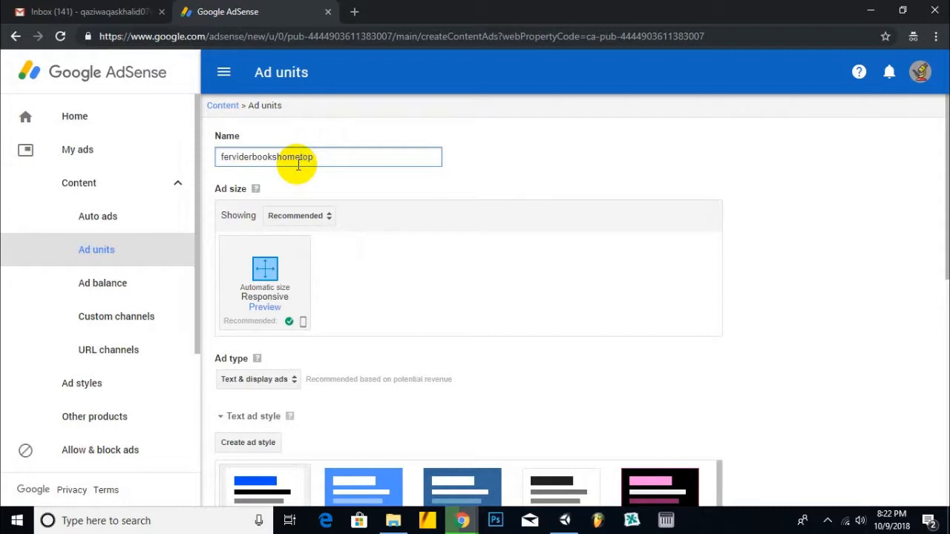
- Choose the Splash of color text ad style for the ad unit, then save it and get its code
scroll(433, 178, "down", 3)
scroll(579, 282, "down", 2)
left_click(373, 316)
left_click(367, 304)
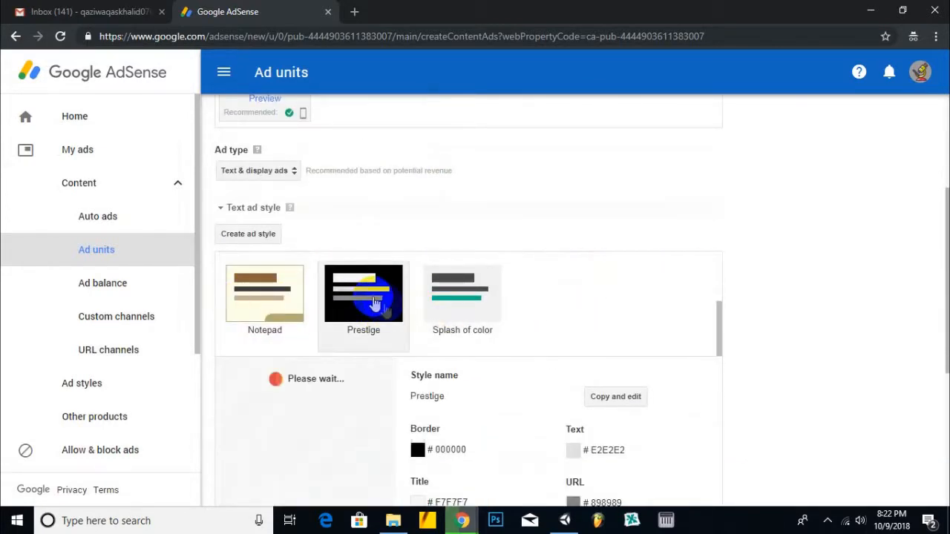
scroll(872, 289, "down", 4)
scroll(846, 292, "up", 3)
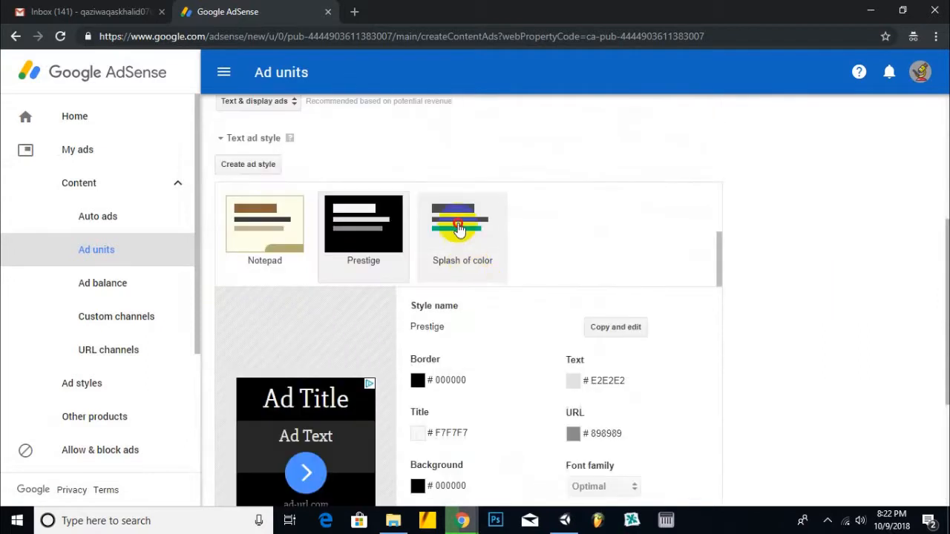
left_click(459, 232)
scroll(822, 276, "down", 3)
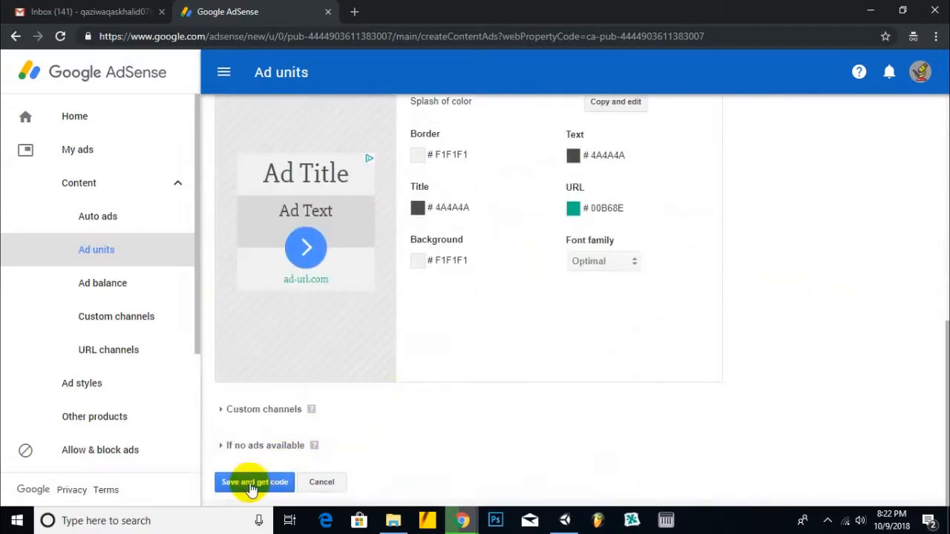
left_click(251, 483)
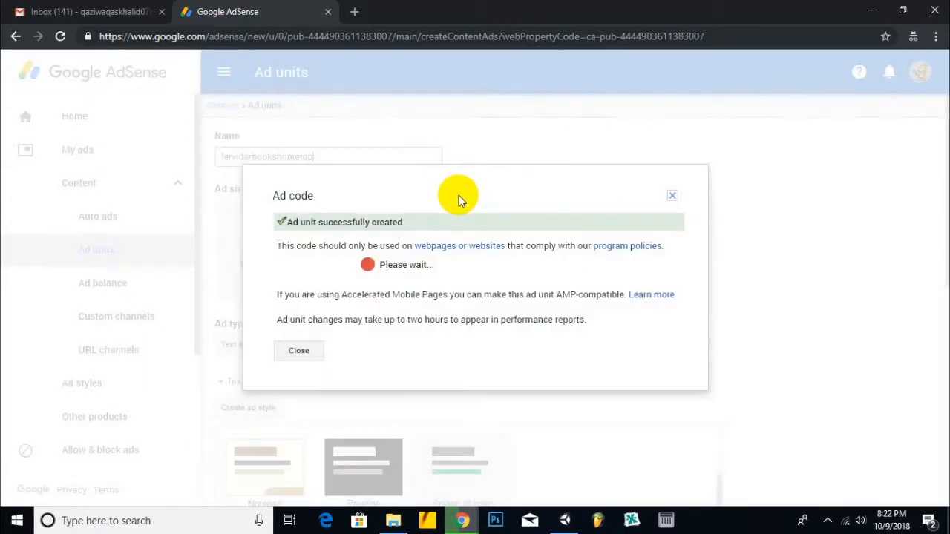
- Copy the new ad unit's full code and return to the blank Custom module in Joomla
left_click(445, 277)
key("ctrl+c")
right_click(439, 286)
left_click(460, 291)
left_click(462, 521)
left_click(373, 356)
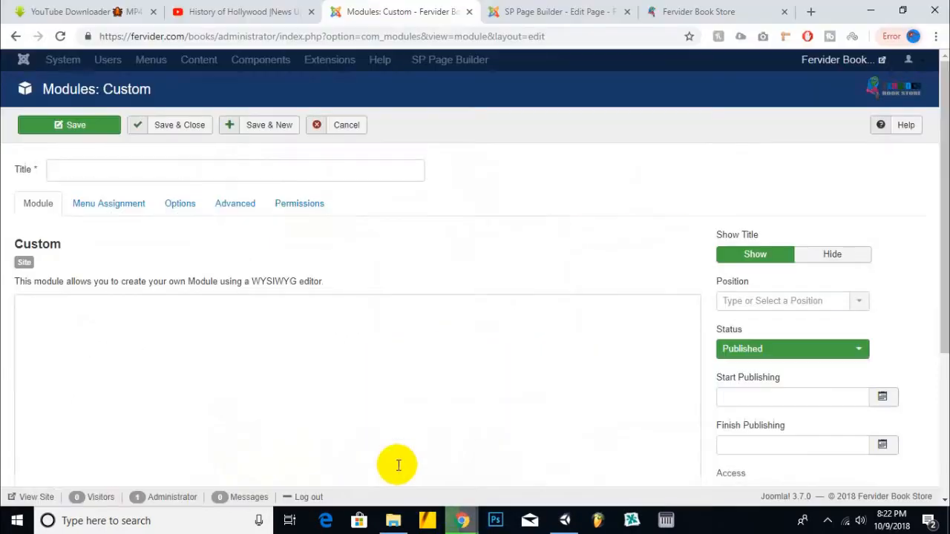
- Paste the copied ad code into the Custom module's content and title the module "home page top ad"
right_click(210, 340)
left_click(275, 236)
left_click(220, 178)
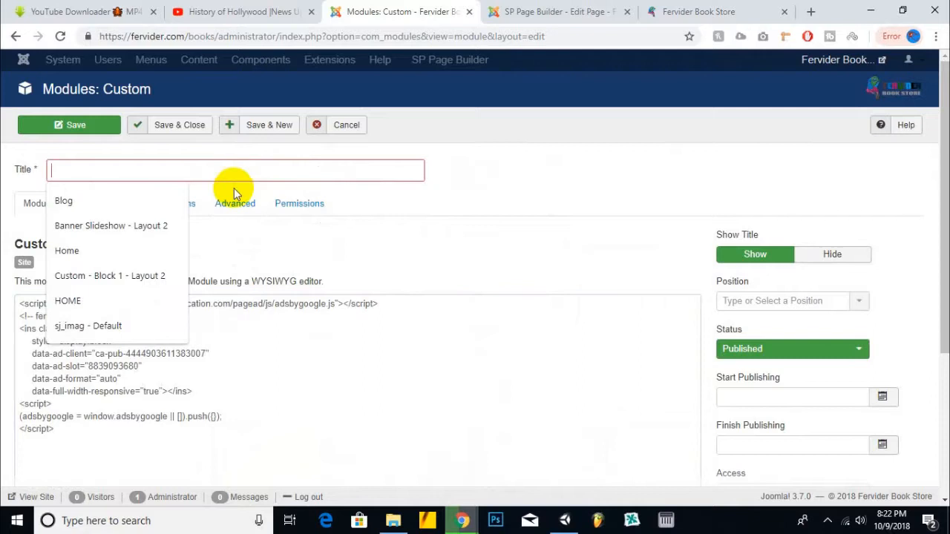
type("home pag")
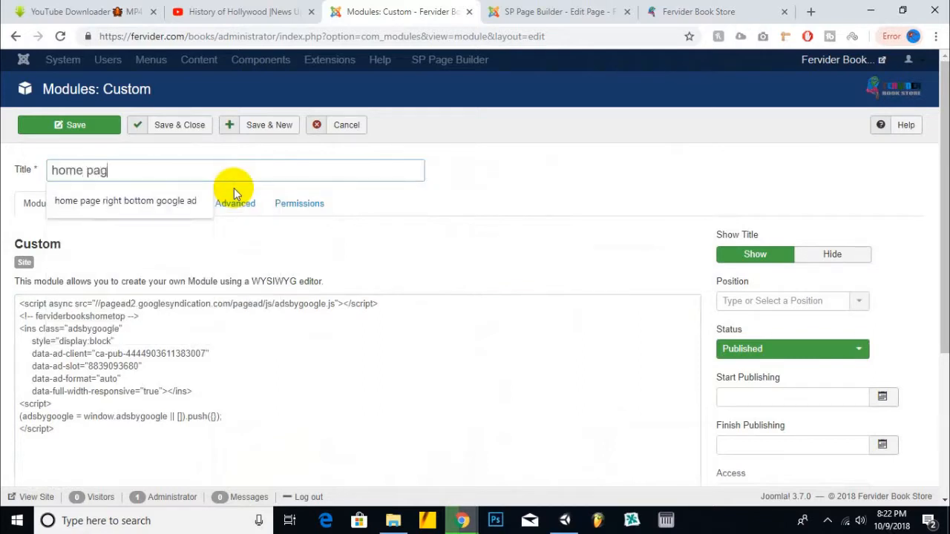
type("e top ad")
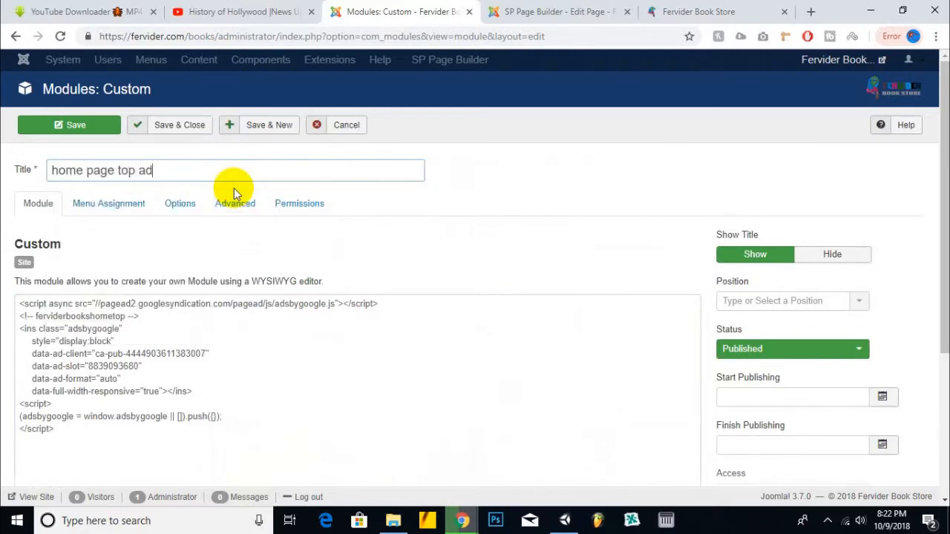
- Hide the module's title, leave its position blank and its assignment on all pages, and save and close it
left_click(833, 255)
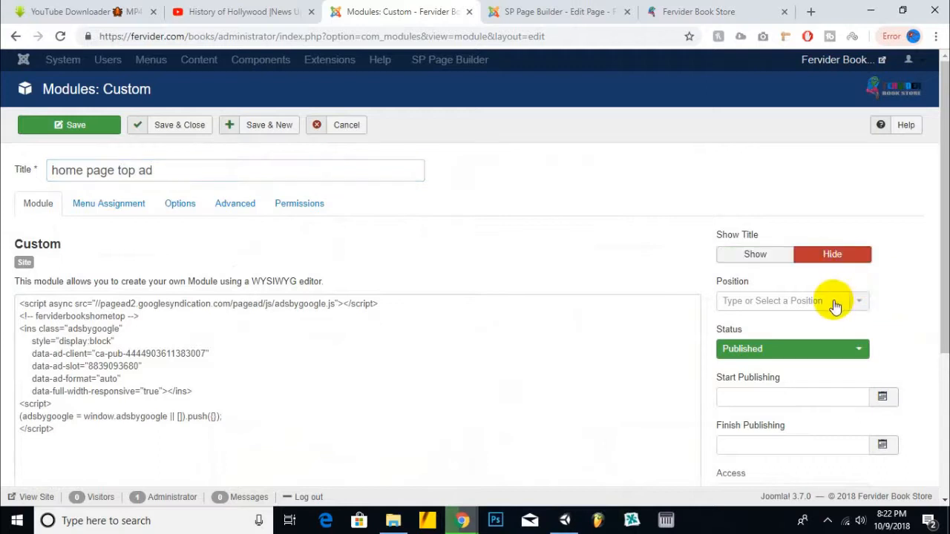
left_click(838, 302)
left_click(886, 262)
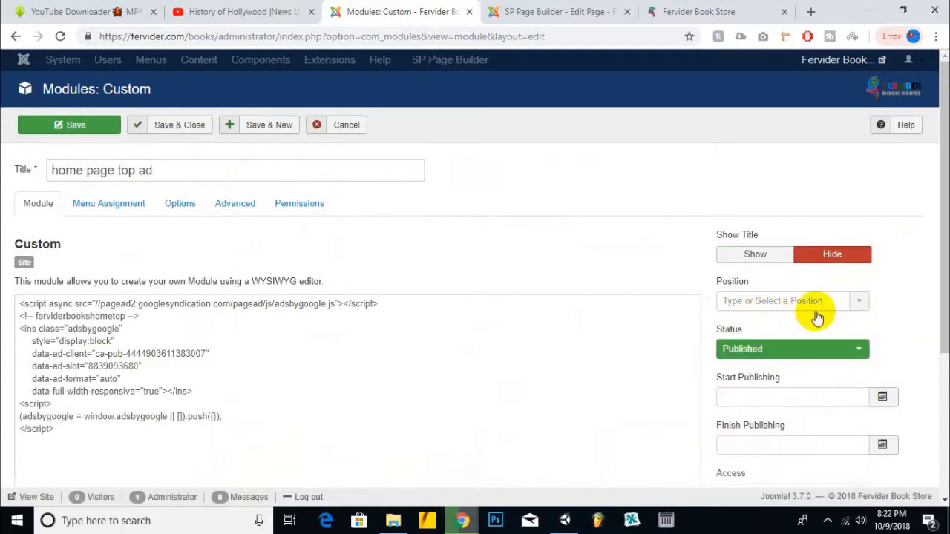
scroll(820, 308, "down", 2)
scroll(245, 222, "up", 2)
left_click(112, 205)
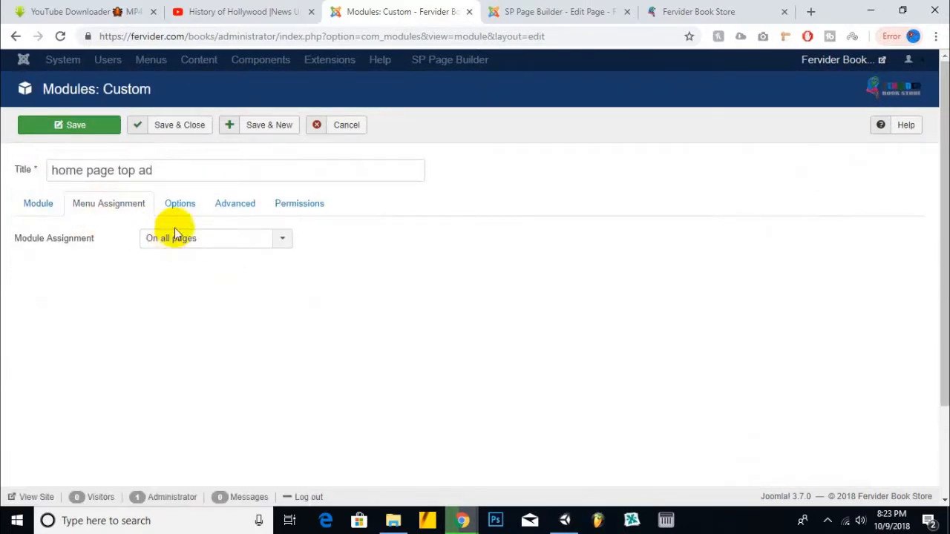
left_click(31, 204)
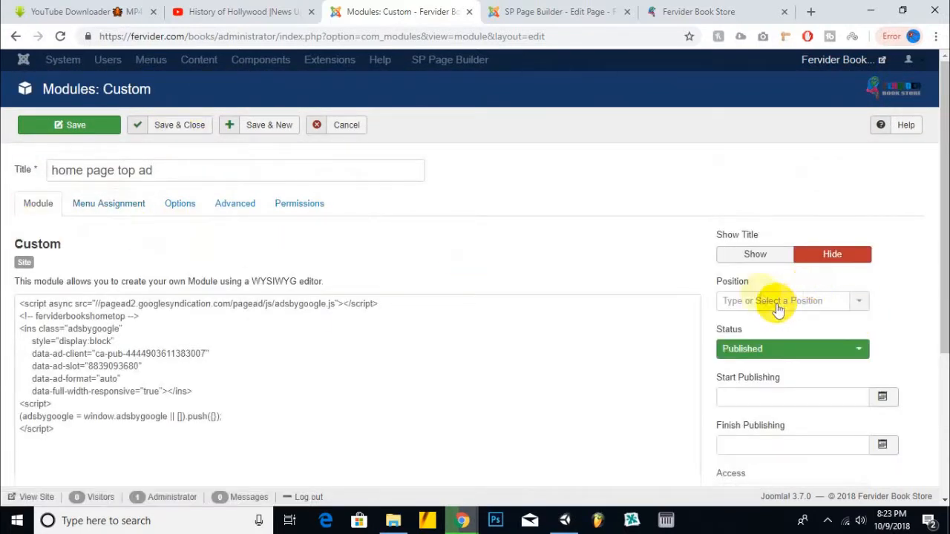
left_click(184, 126)
- In the SP Page Builder page, add a new row below Block 3 and insert a Joomla Module addon in it
left_click(594, 8)
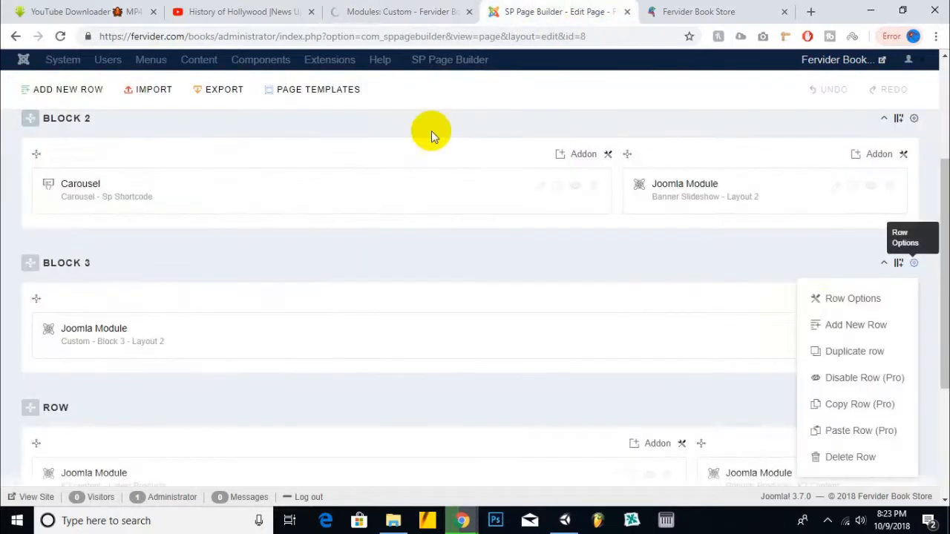
left_click(870, 331)
scroll(409, 242, "down", 3)
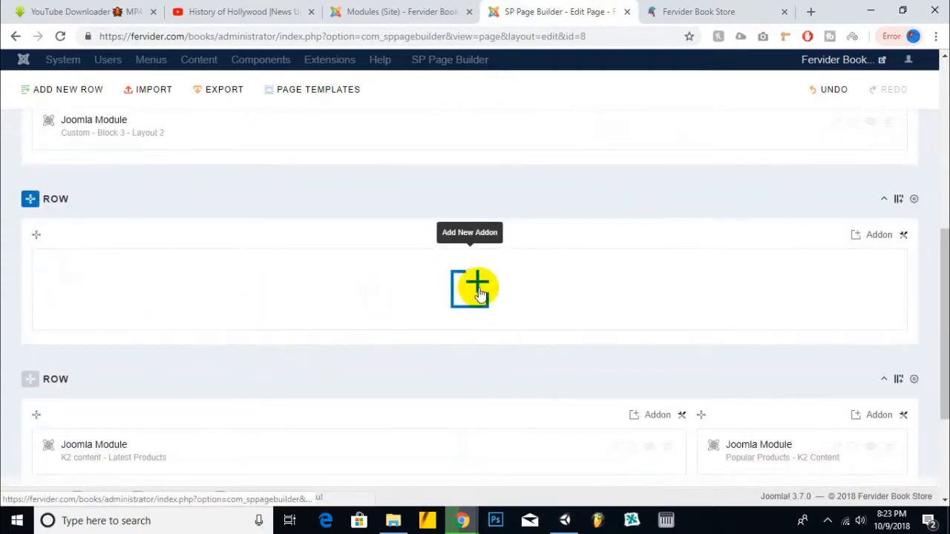
left_click(477, 289)
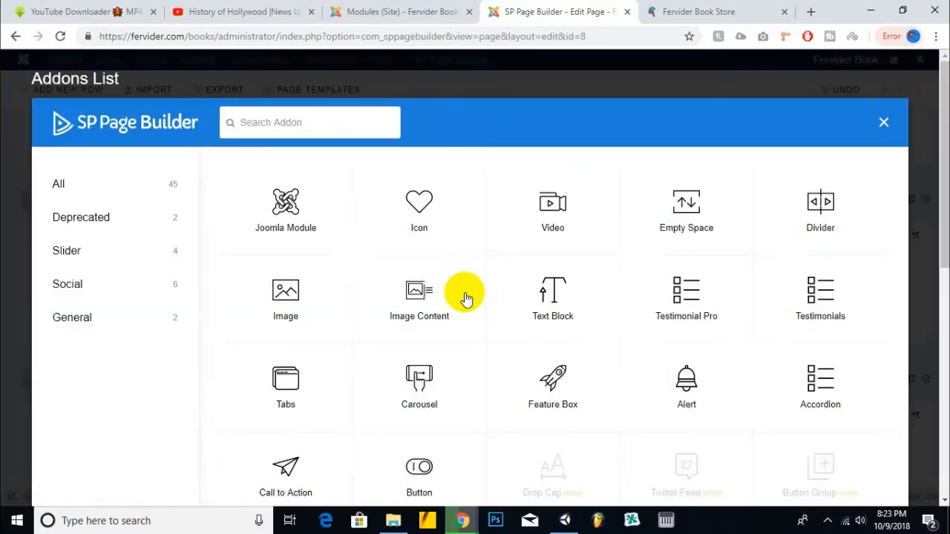
left_click(288, 209)
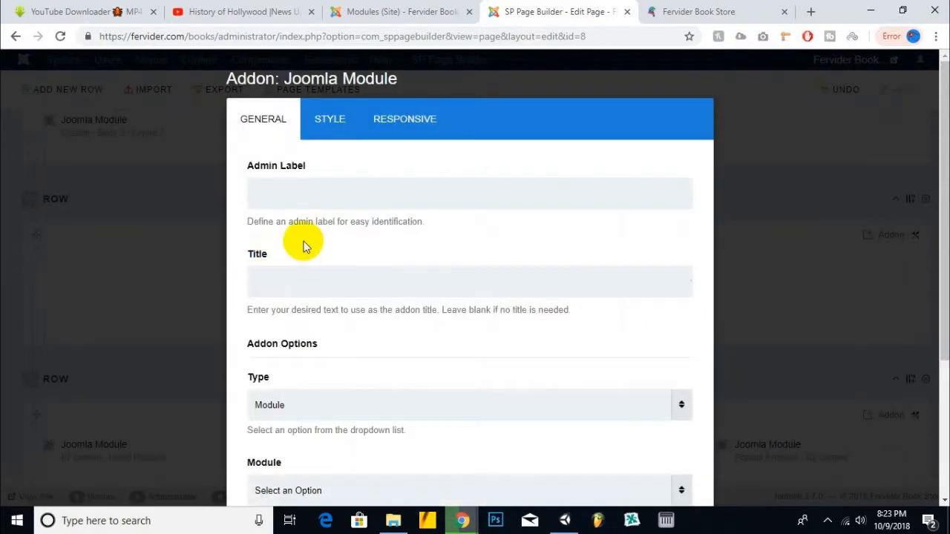
- Keep the addon's type as Module and choose "home page top ad" as the module to insert
scroll(341, 220, "down", 2)
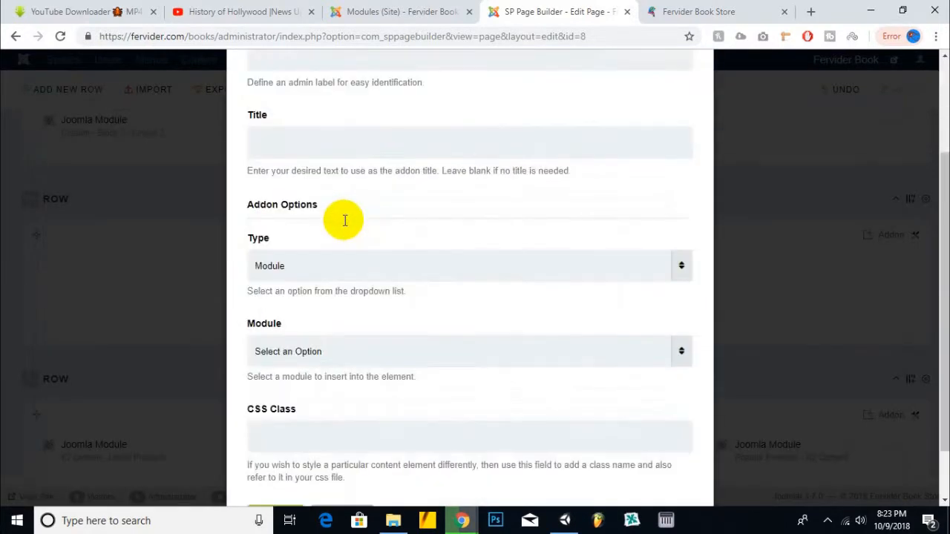
left_click(312, 265)
left_click(297, 299)
left_click(303, 355)
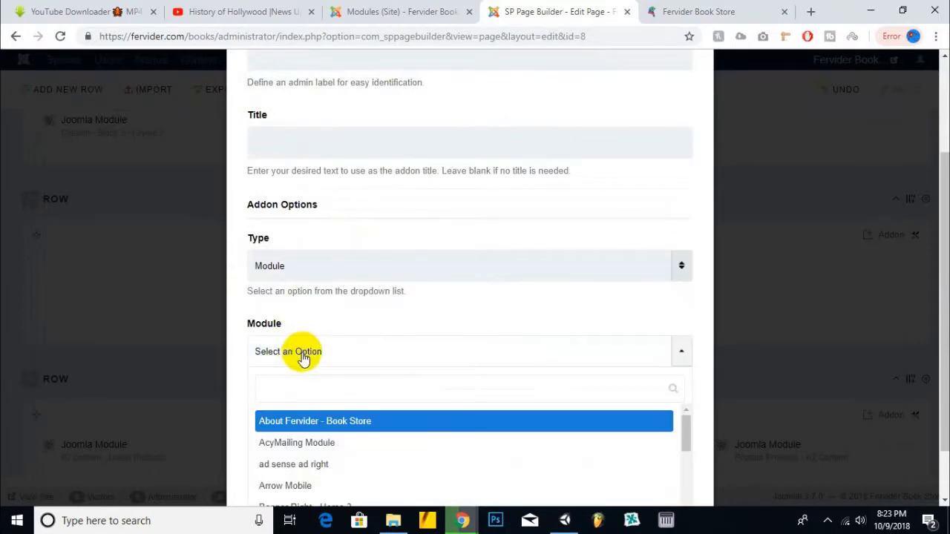
scroll(304, 354, "down", 1)
scroll(345, 360, "down", 1)
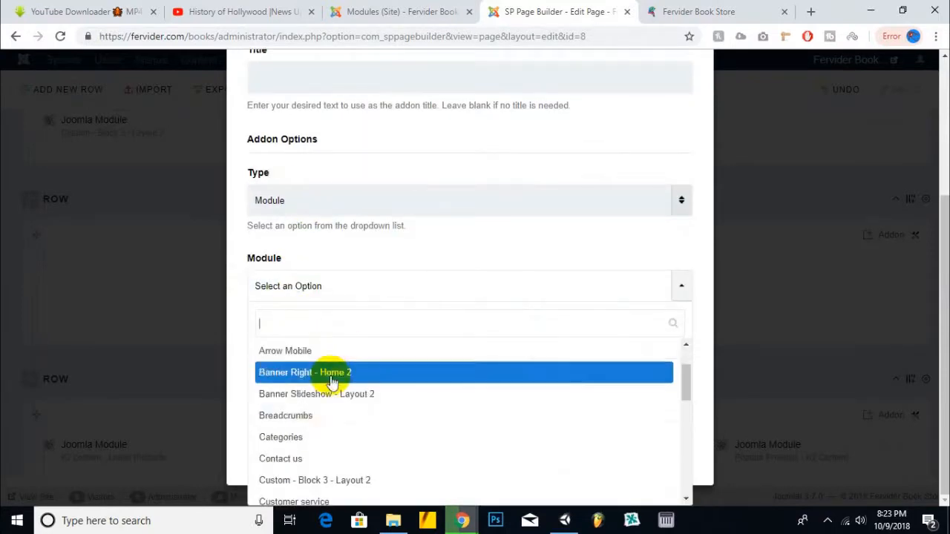
scroll(319, 398, "up", 1)
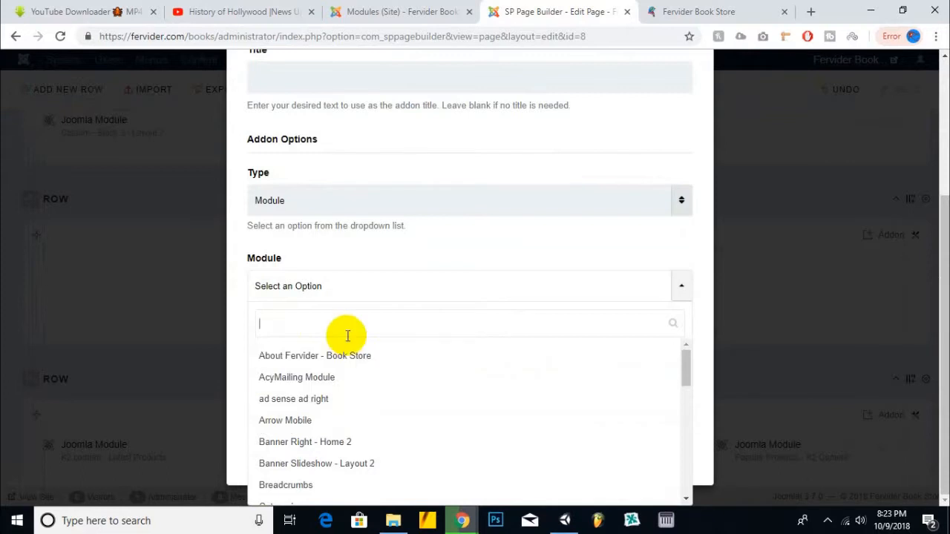
type("o")
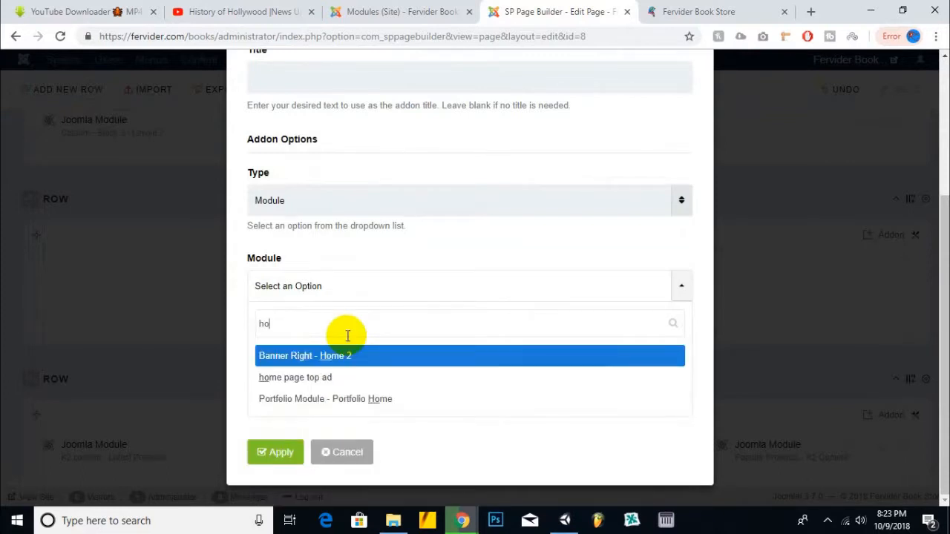
left_click(302, 380)
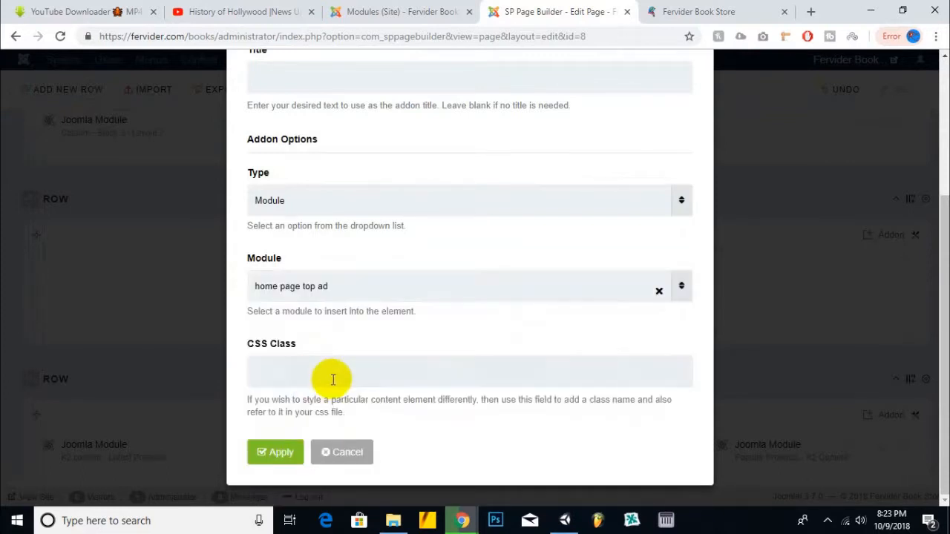
- Apply the Joomla Module addon settings and save the Home 2 page
scroll(377, 364, "up", 1)
scroll(355, 361, "up", 2)
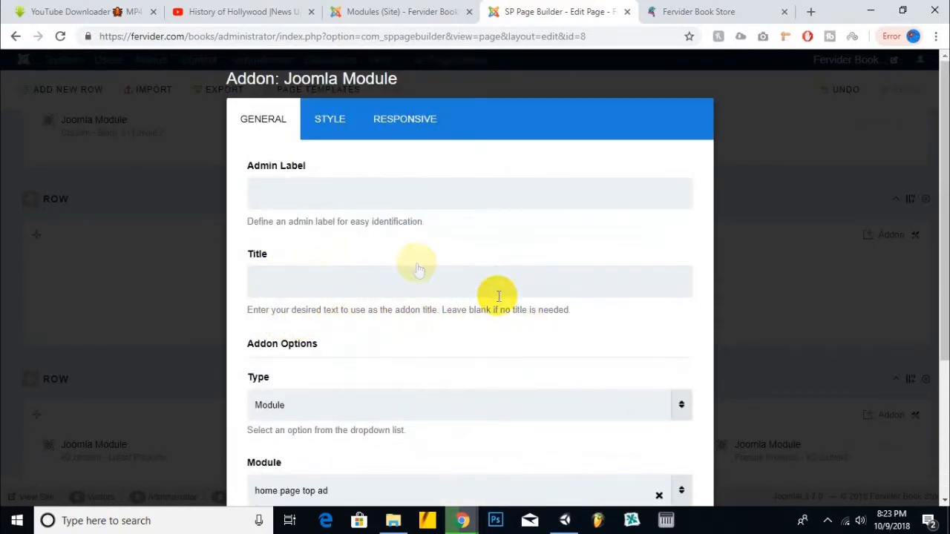
scroll(411, 252, "down", 1)
scroll(413, 255, "down", 2)
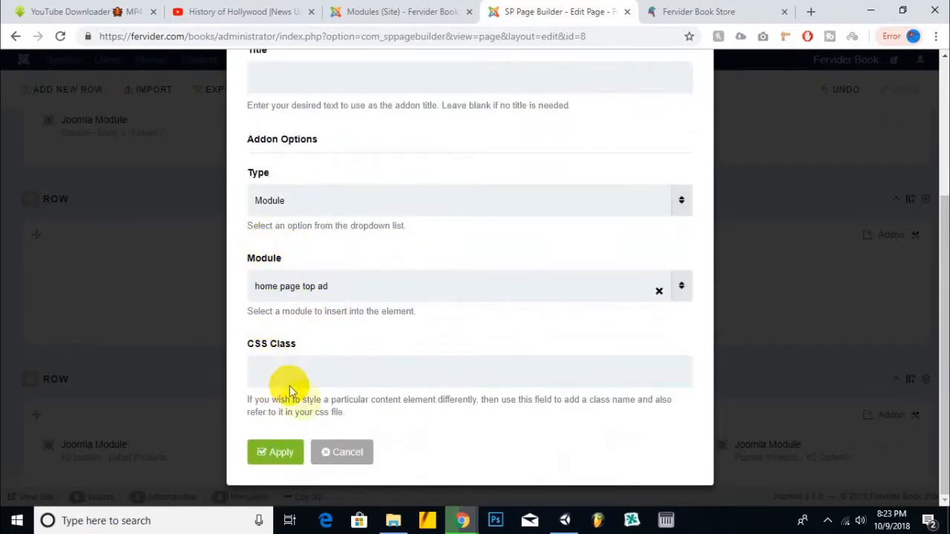
left_click(288, 451)
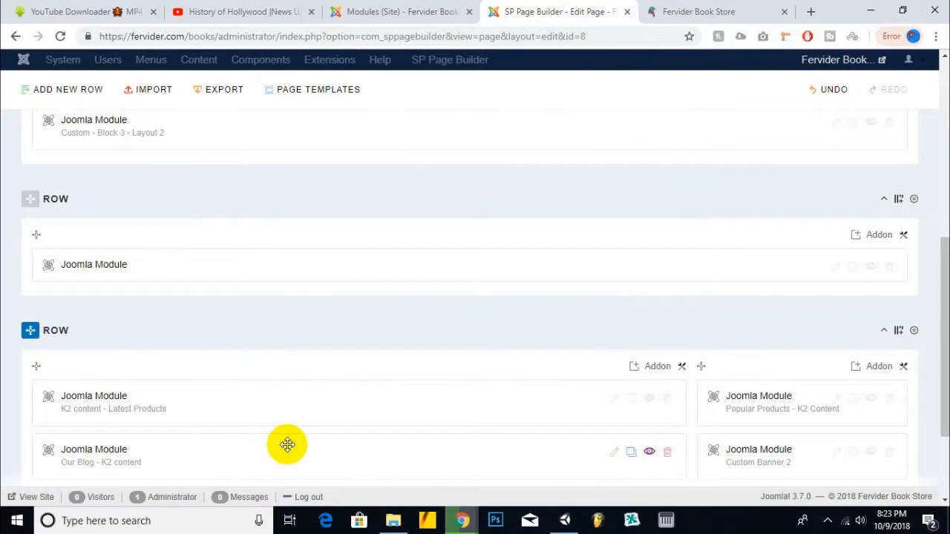
scroll(586, 186, "up", 5)
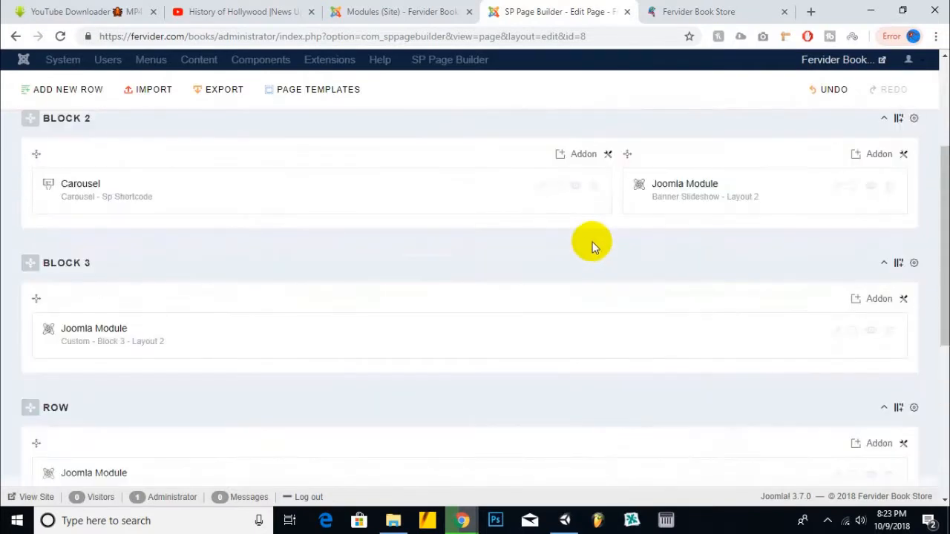
left_click(540, 77)
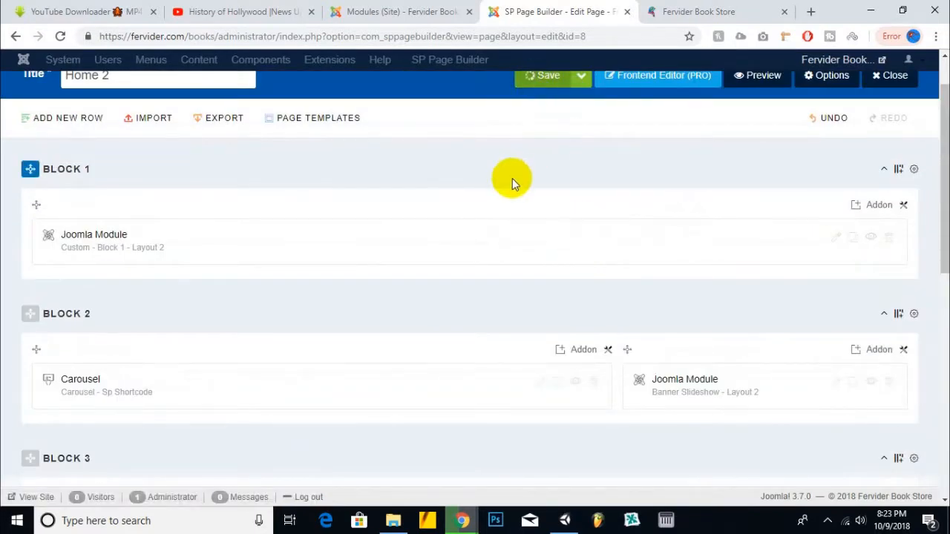
scroll(504, 185, "down", 10)
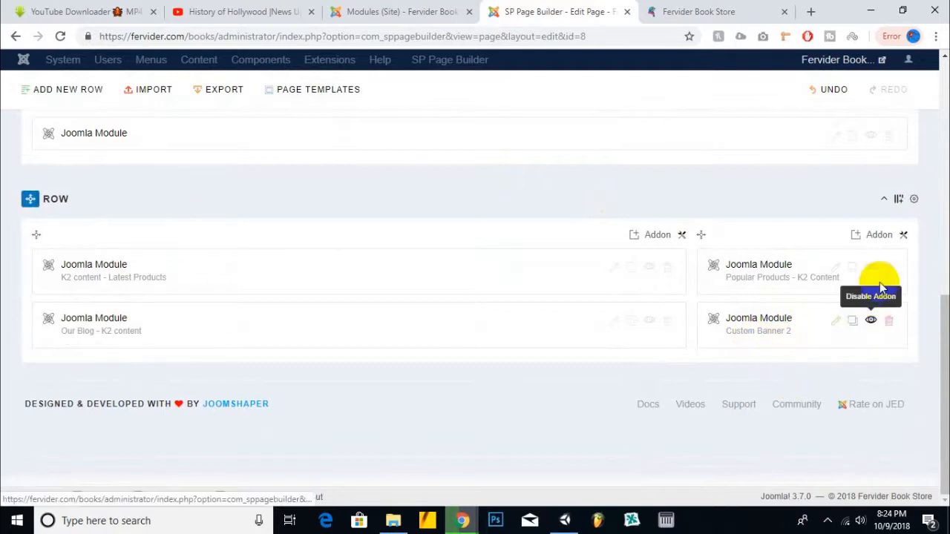
left_click(879, 237)
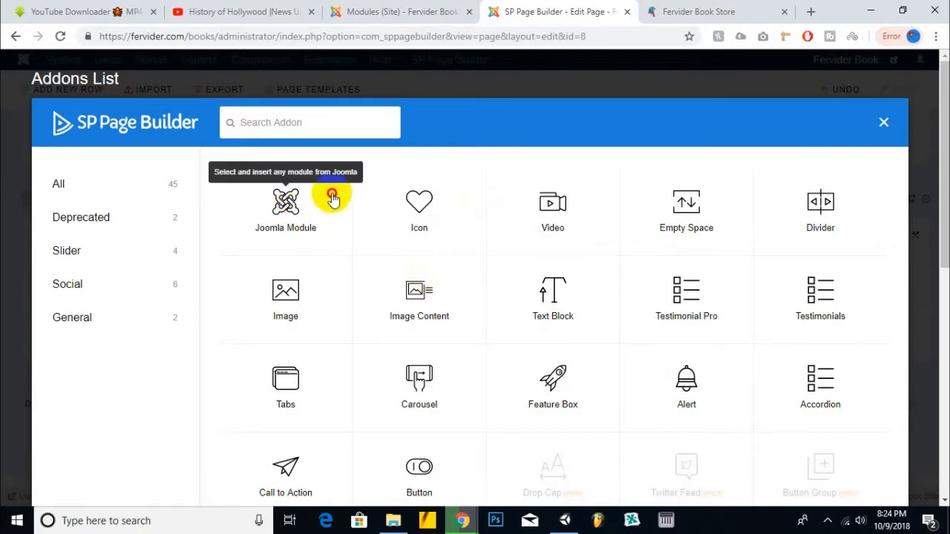
left_click(883, 122)
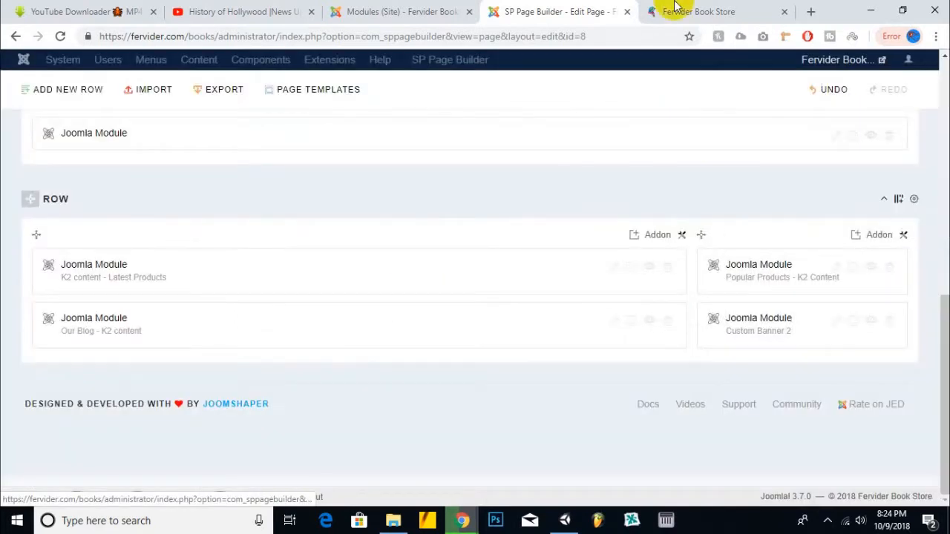
- Start a new site module in the Joomla modules list, then switch to Google AdSense and close the previous ad's code
left_click(363, 8)
left_click(88, 125)
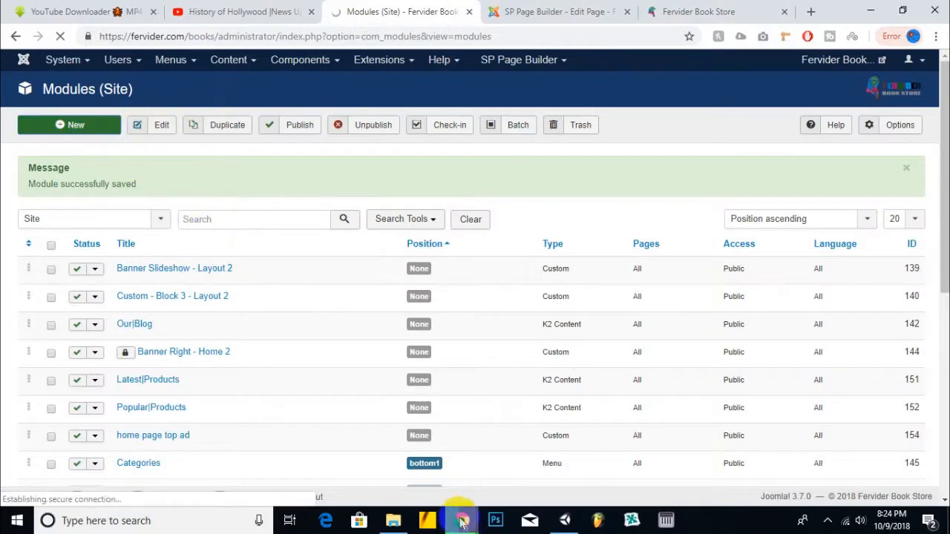
mouse_move(463, 521)
left_click(520, 492)
left_click(678, 124)
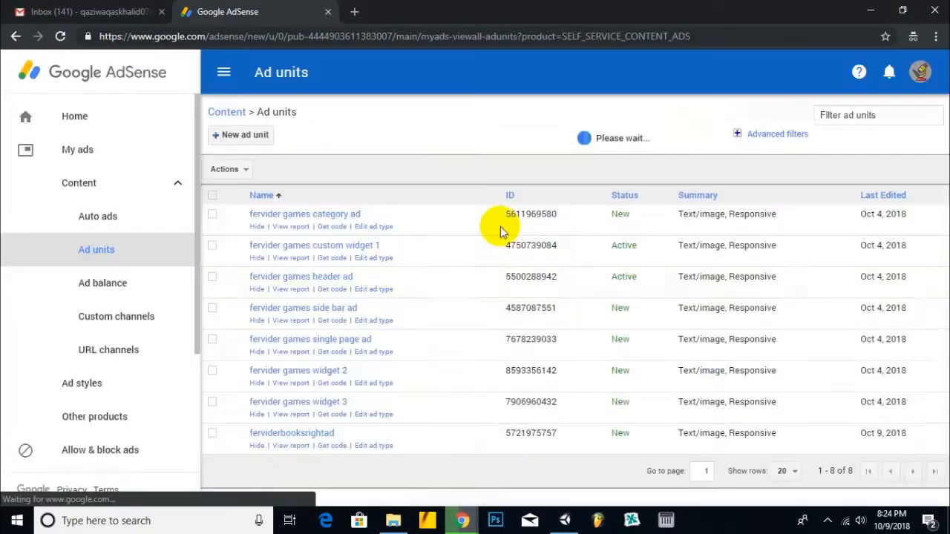
- Start a new Text & display ad unit and name it "fervider books home right ad"
left_click(228, 133)
left_click(286, 252)
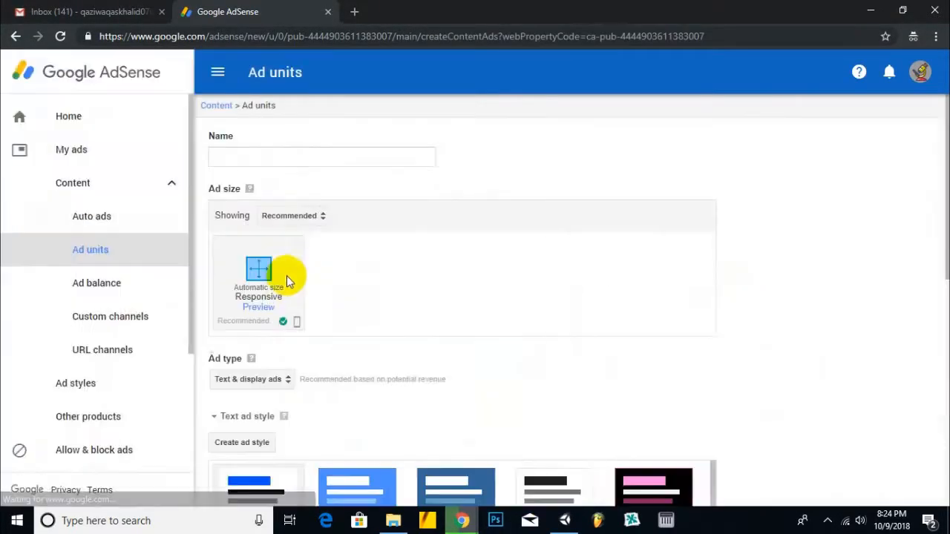
left_click(286, 165)
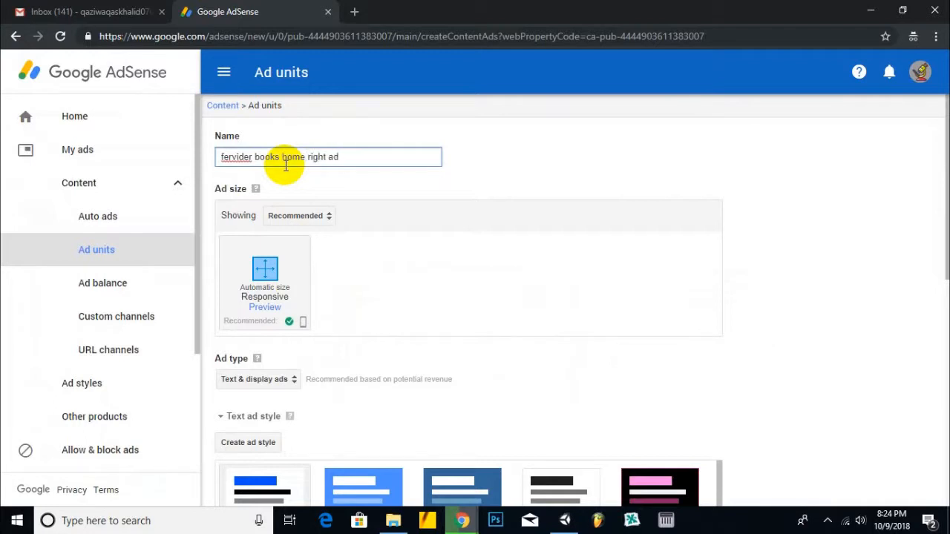
- Choose the Notepad text ad style for the ad unit, save it and get its code
scroll(332, 224, "down", 3)
scroll(451, 276, "down", 1)
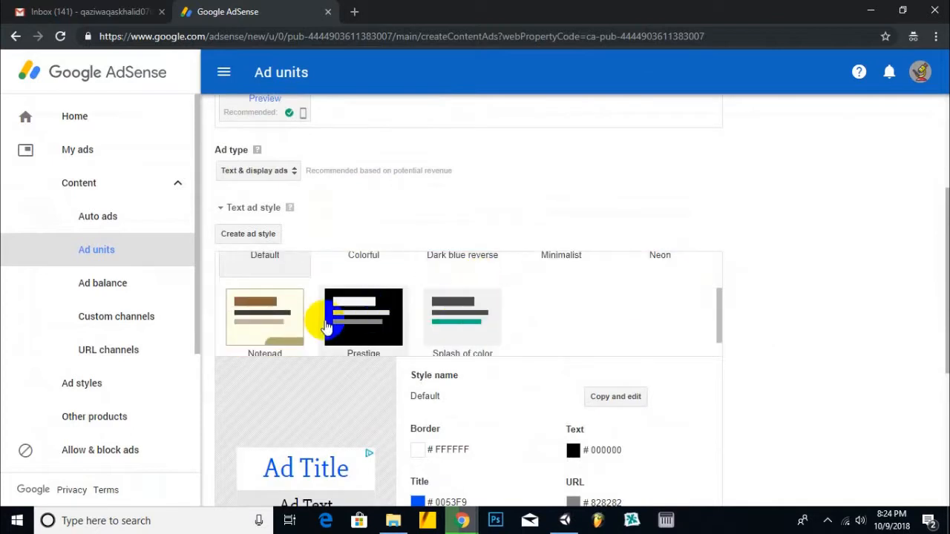
left_click(274, 328)
scroll(657, 297, "down", 4)
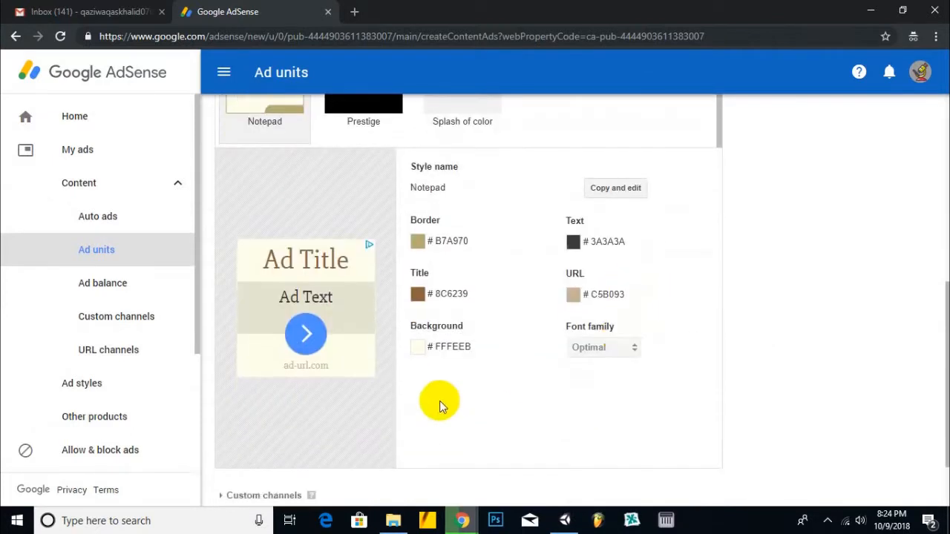
left_click(252, 484)
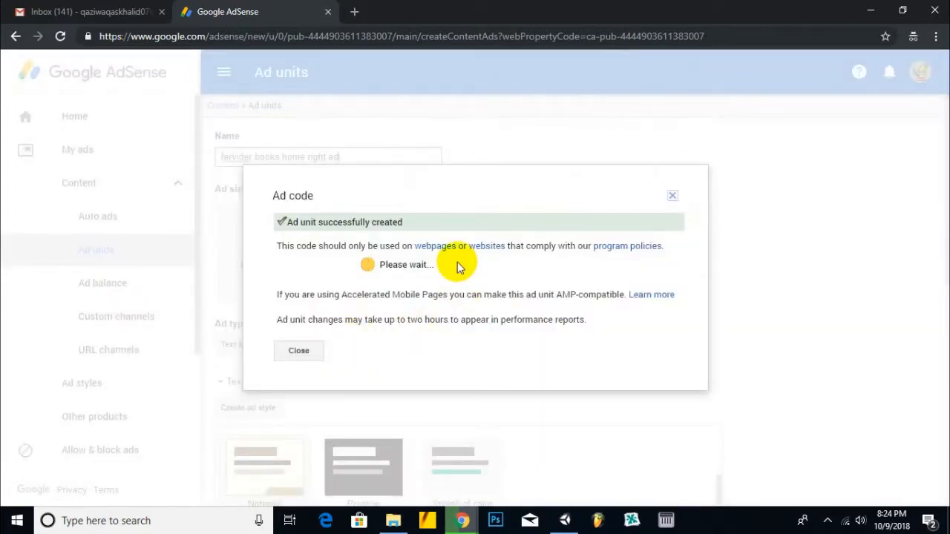
- Copy the new right ad unit's full code and return to Joomla's module type list
left_click(456, 271)
right_click(454, 267)
left_click(478, 271)
mouse_move(461, 519)
left_click(403, 470)
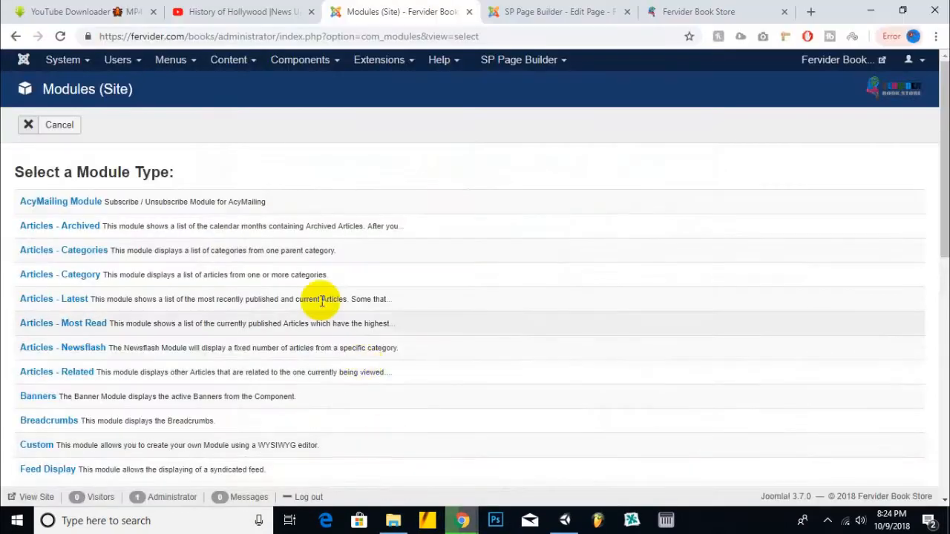
- Create a Custom site module and paste the copied right ad unit code into its content
scroll(19, 401, "down", 1)
scroll(18, 402, "down", 1)
left_click(36, 306)
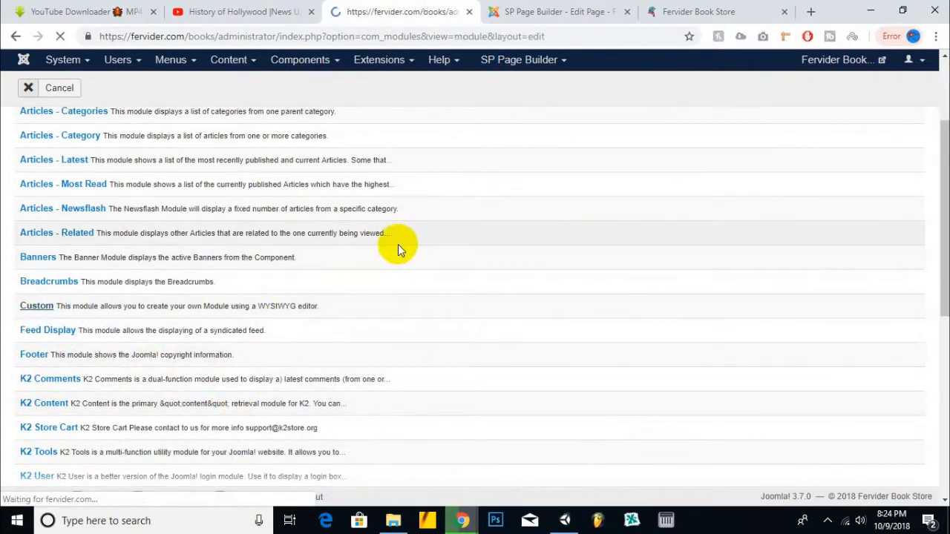
right_click(226, 345)
left_click(305, 214)
- Title the custom module "home ad right", hide its title, then save and close it
left_click(371, 167)
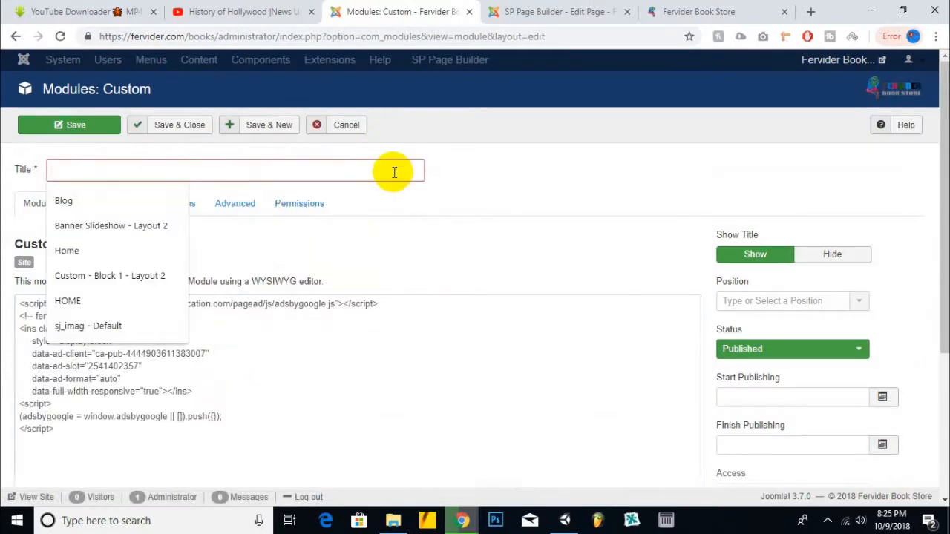
type("home ad right")
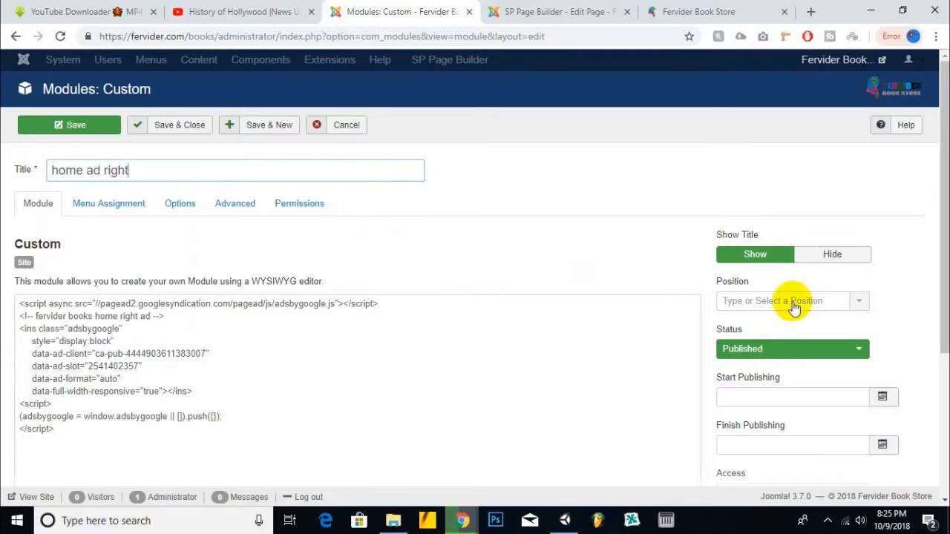
left_click(816, 257)
left_click(199, 126)
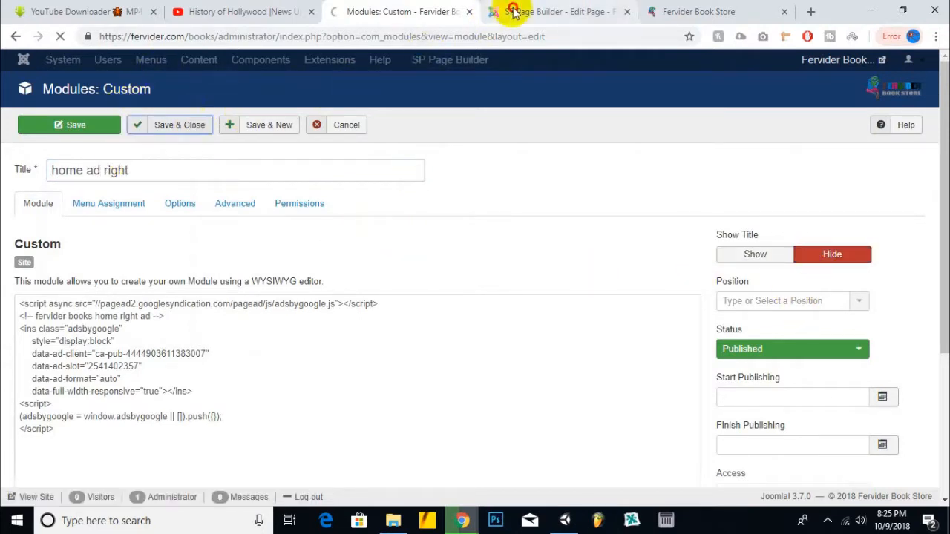
- In SP Page Builder, add a Joomla Module addon showing "home ad right" to the last row's narrow column under Custom Banner 2
left_click(509, 12)
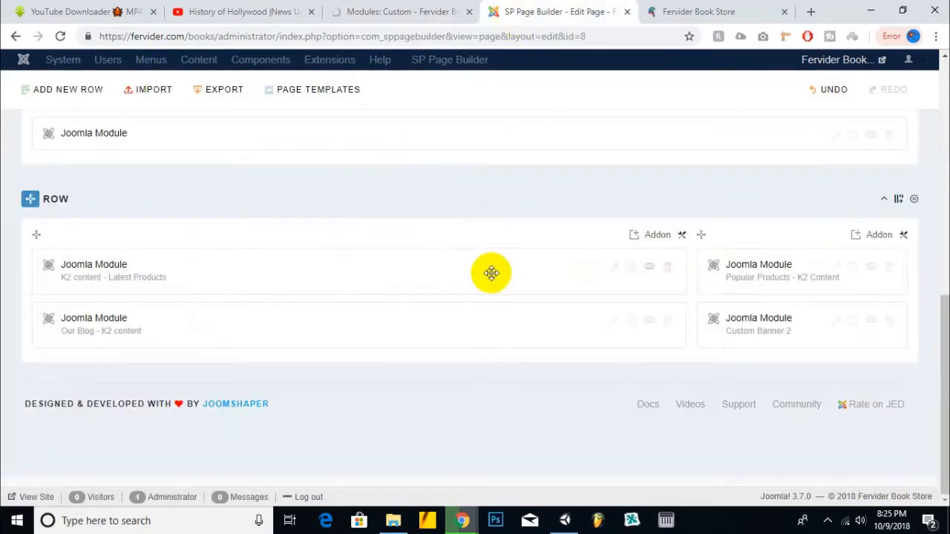
left_click(867, 245)
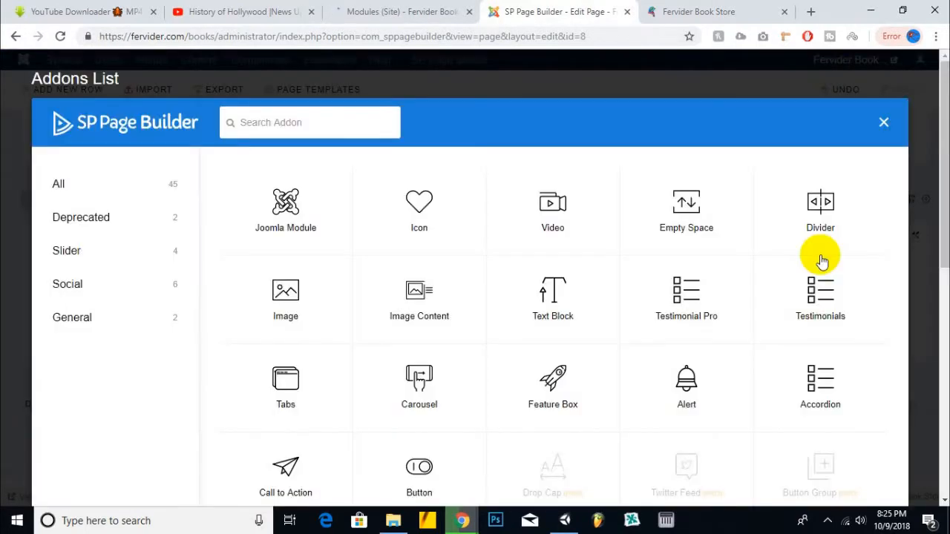
left_click(288, 230)
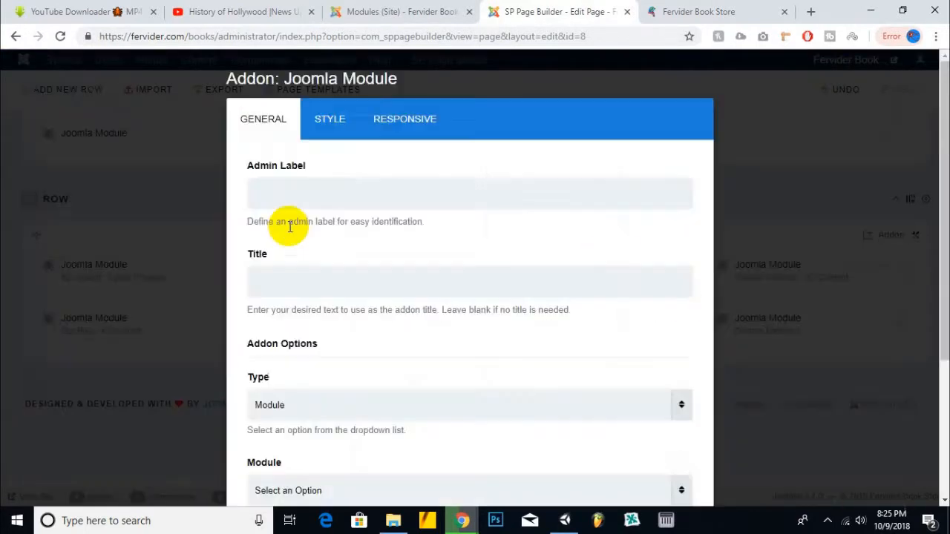
scroll(398, 290, "down", 3)
left_click(382, 289)
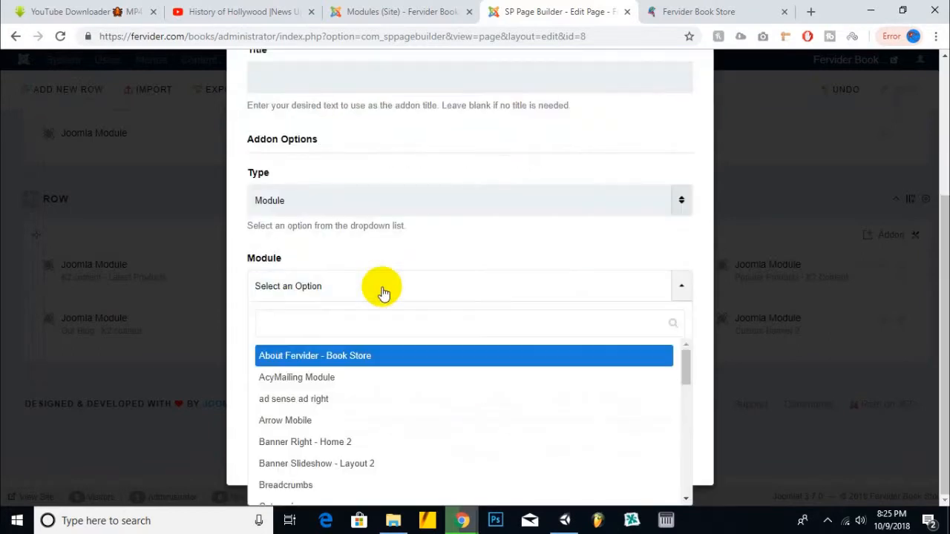
type("h")
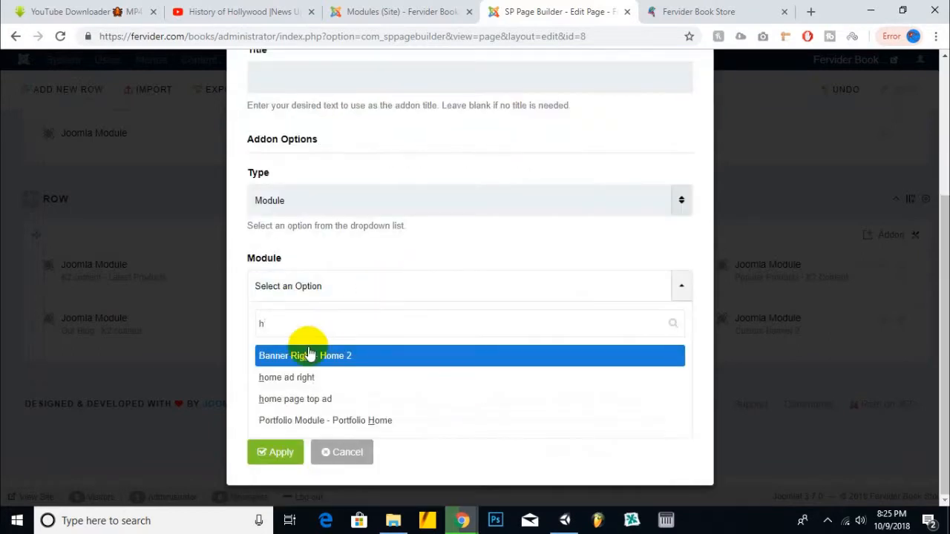
left_click(302, 379)
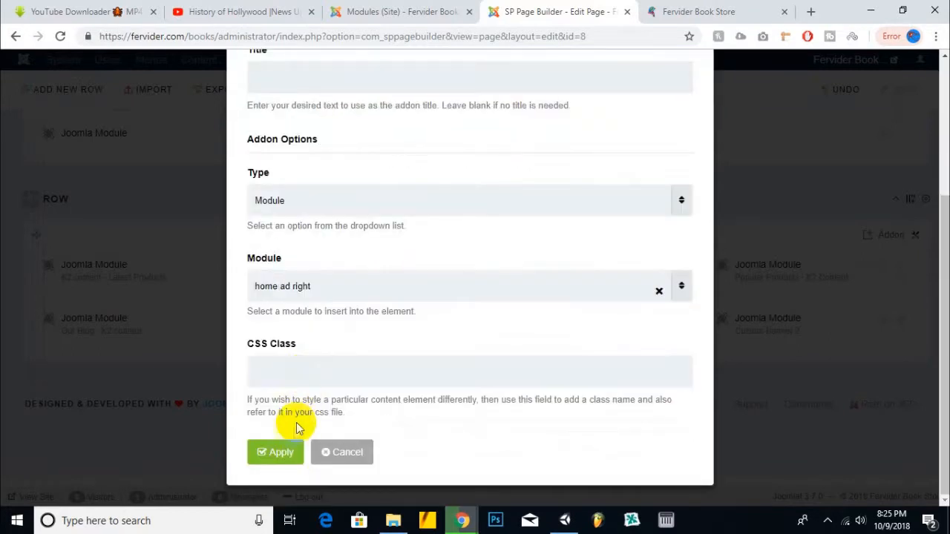
left_click(281, 453)
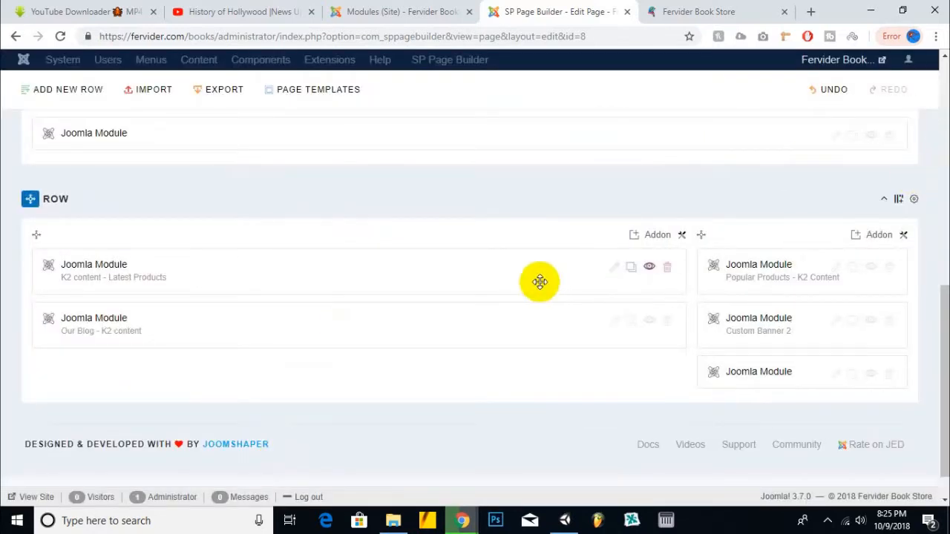
- Save and close the Home 2 page in SP Page Builder
scroll(539, 277, "up", 10)
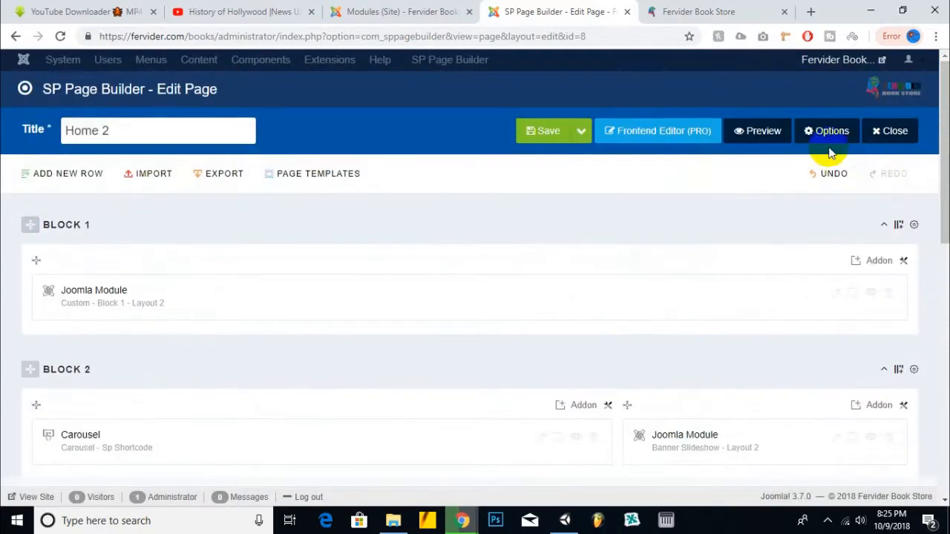
left_click(580, 131)
left_click(558, 165)
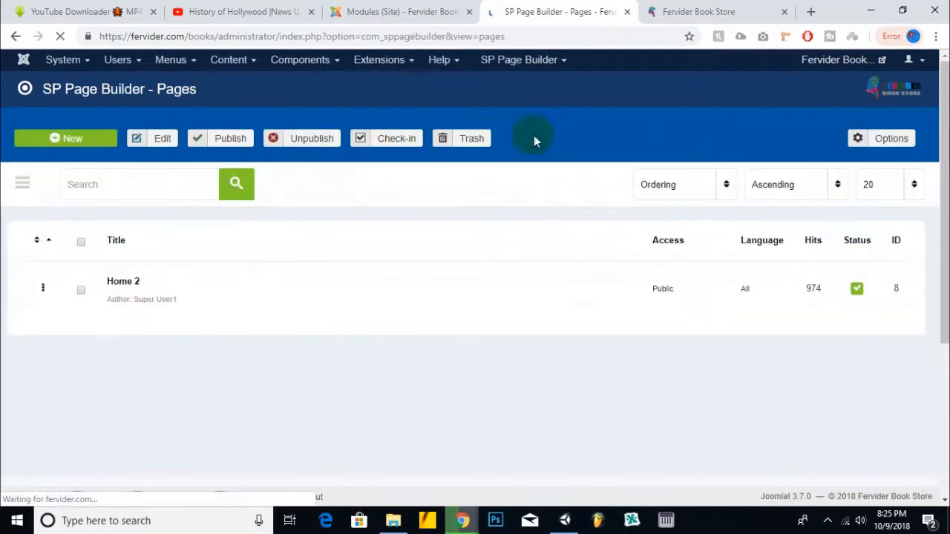
- Reload the Fervider Book Store home page and check the top and right ad areas
left_click(673, 10)
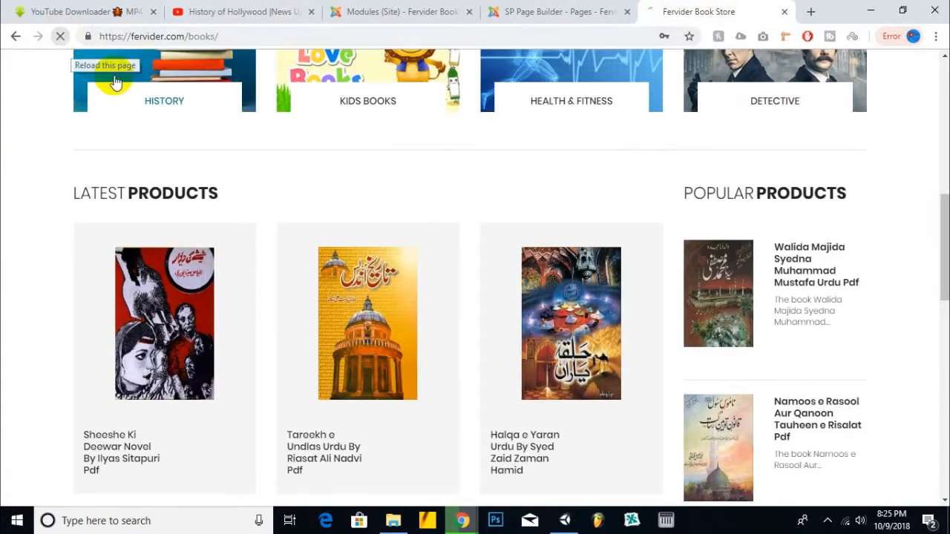
left_click(60, 37)
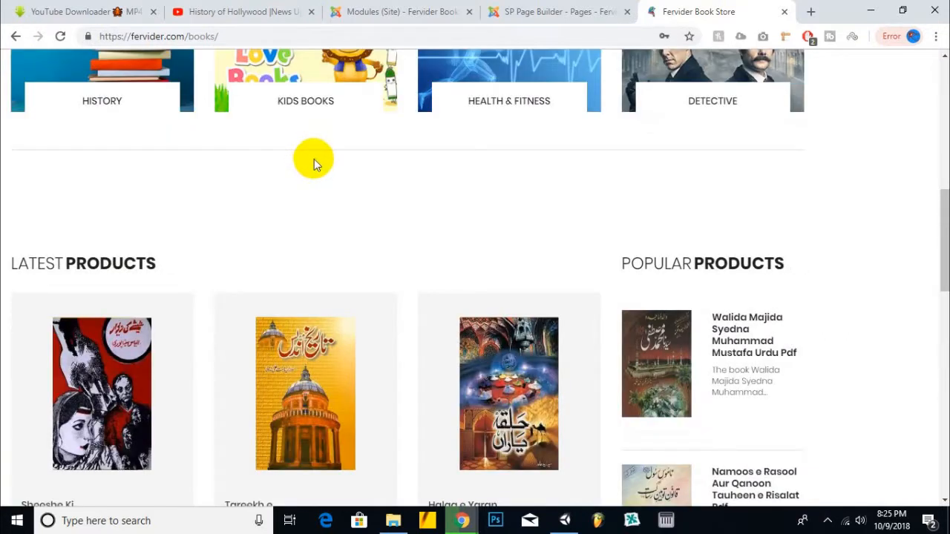
scroll(629, 125, "up", 3)
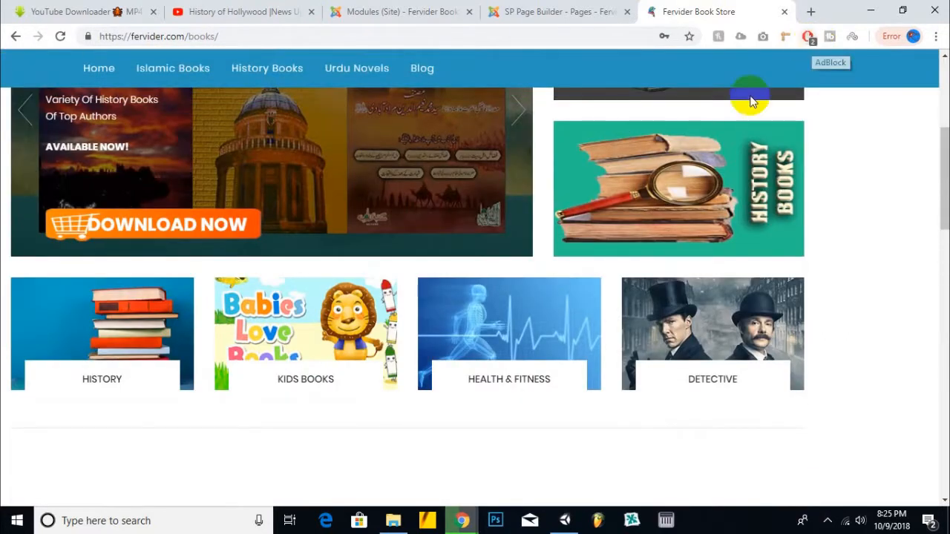
scroll(812, 83, "up", 3)
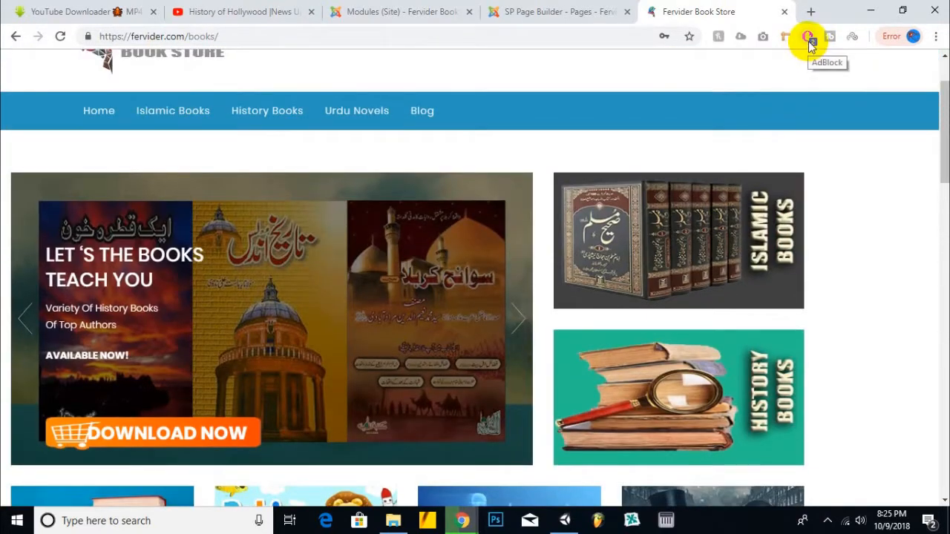
scroll(683, 142, "down", 6)
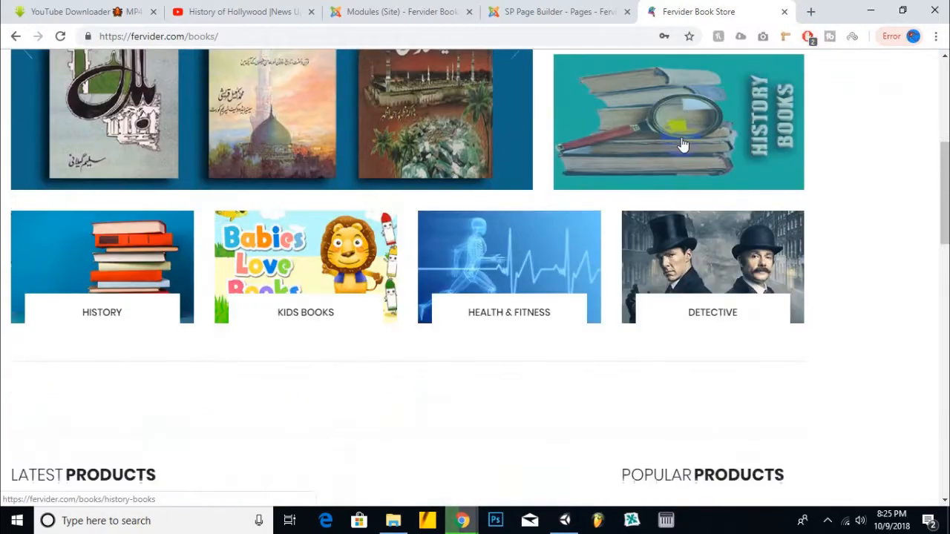
scroll(683, 141, "down", 12)
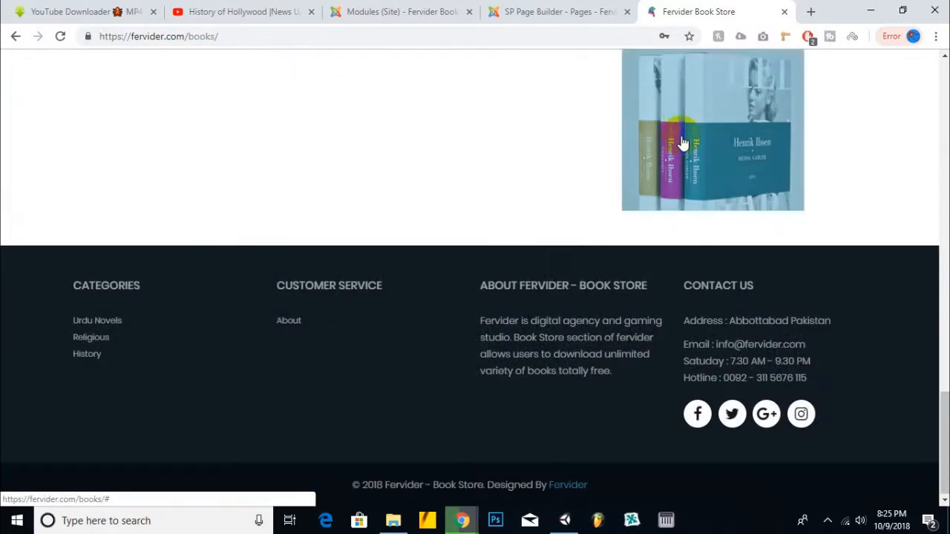
scroll(682, 142, "up", 10)
- Copy the home page address and open fervider.com/books/ in a new incognito window
right_click(528, 35)
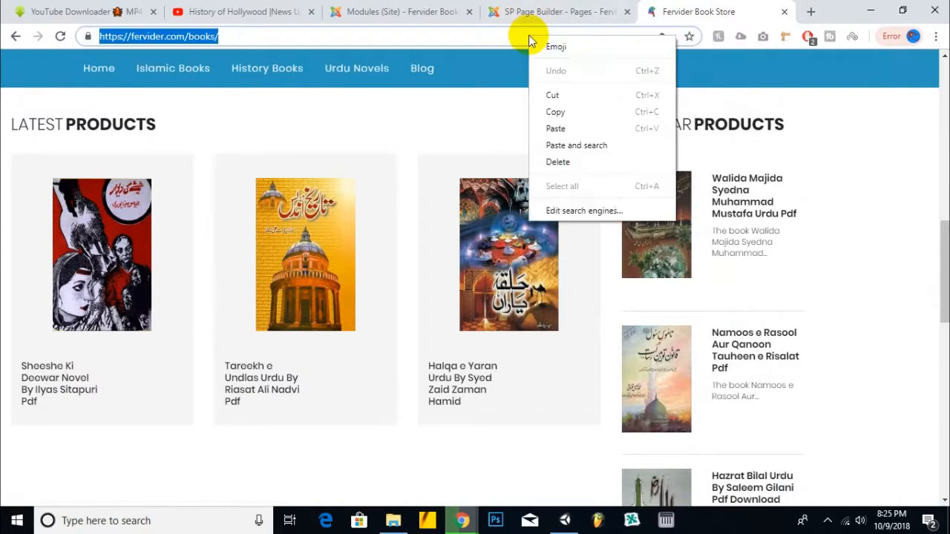
left_click(559, 111)
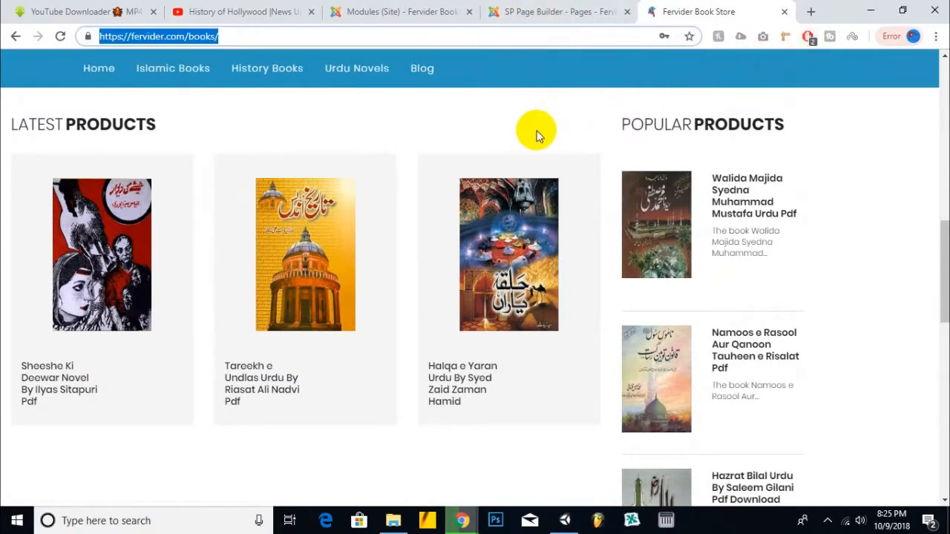
key("ctrl+shift+n")
key("ctrl+v")
key("Return")
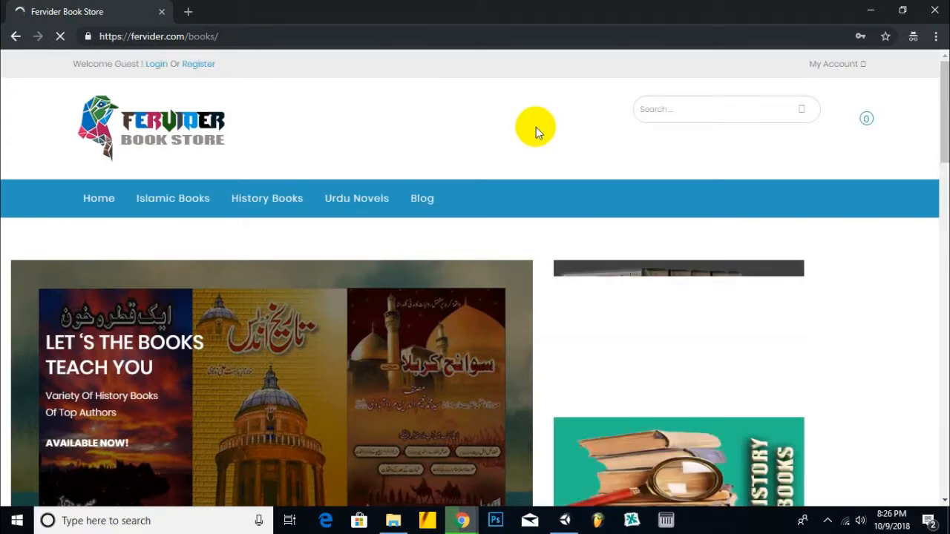
- Examine the whole home page in the incognito window for the placed ads above Latest Products and below the Mystery banner
scroll(534, 123, "down", 3)
scroll(534, 121, "down", 8)
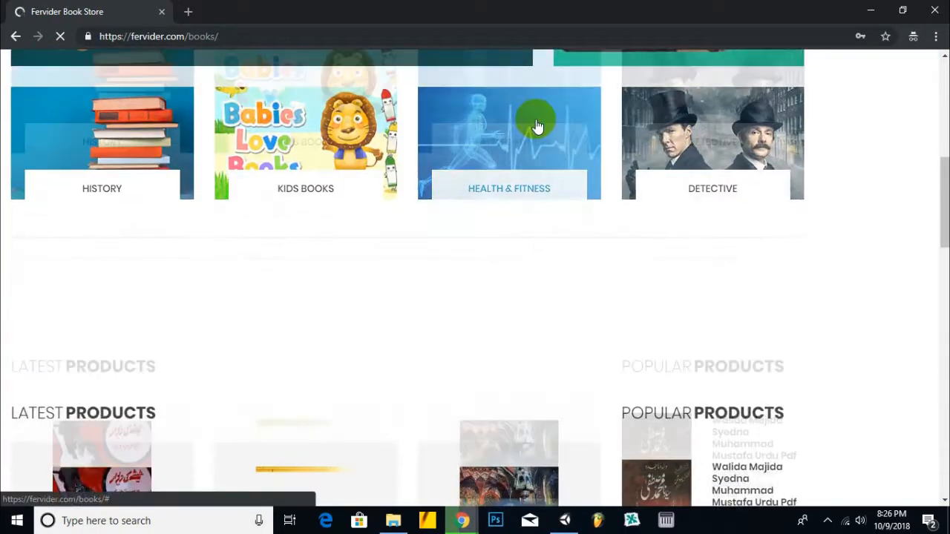
scroll(536, 120, "down", 3)
scroll(536, 119, "down", 6)
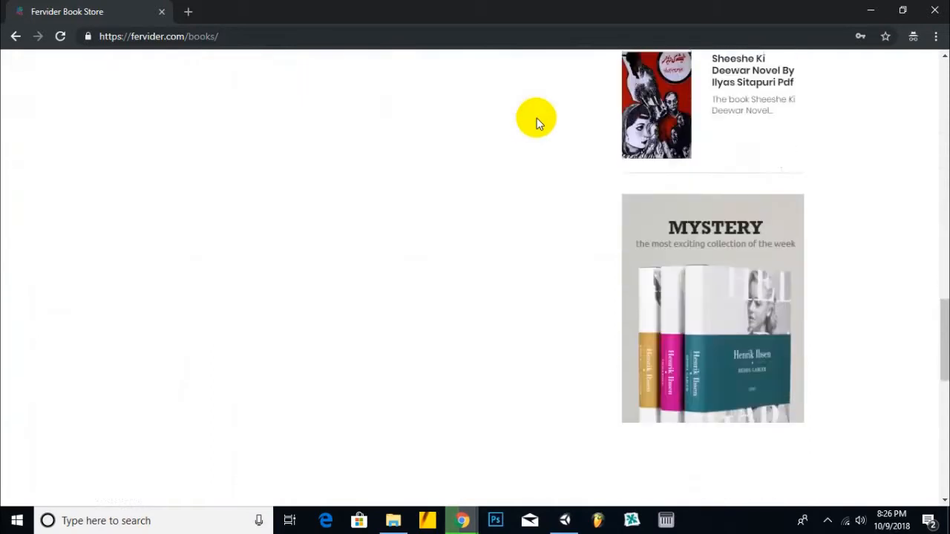
scroll(536, 118, "down", 2)
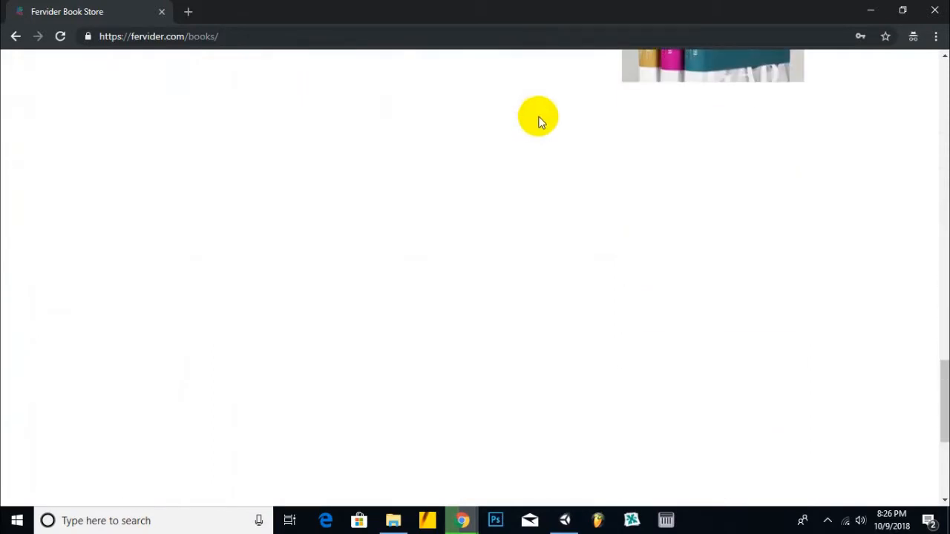
scroll(538, 141, "down", 3)
scroll(547, 153, "up", 4)
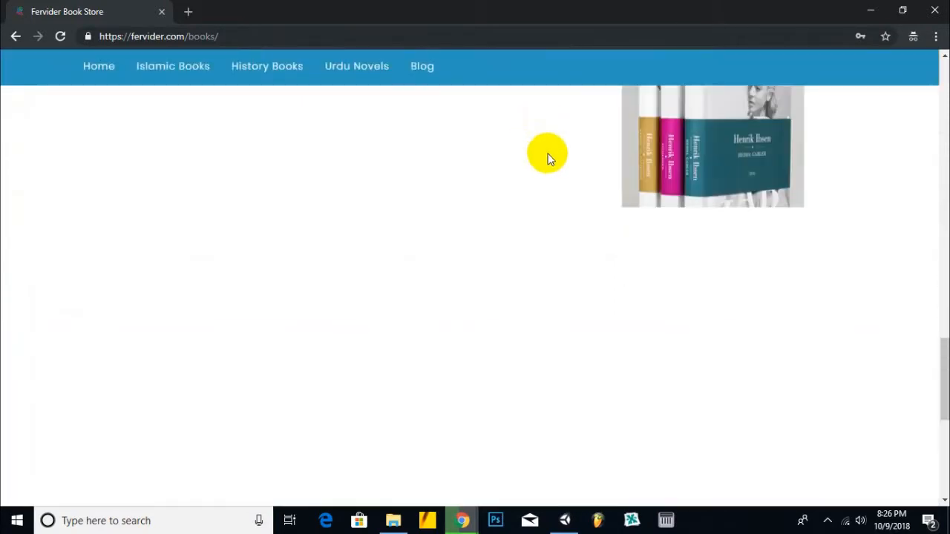
scroll(646, 406, "down", 3)
scroll(767, 195, "up", 10)
scroll(615, 260, "up", 4)
scroll(52, 197, "down", 2)
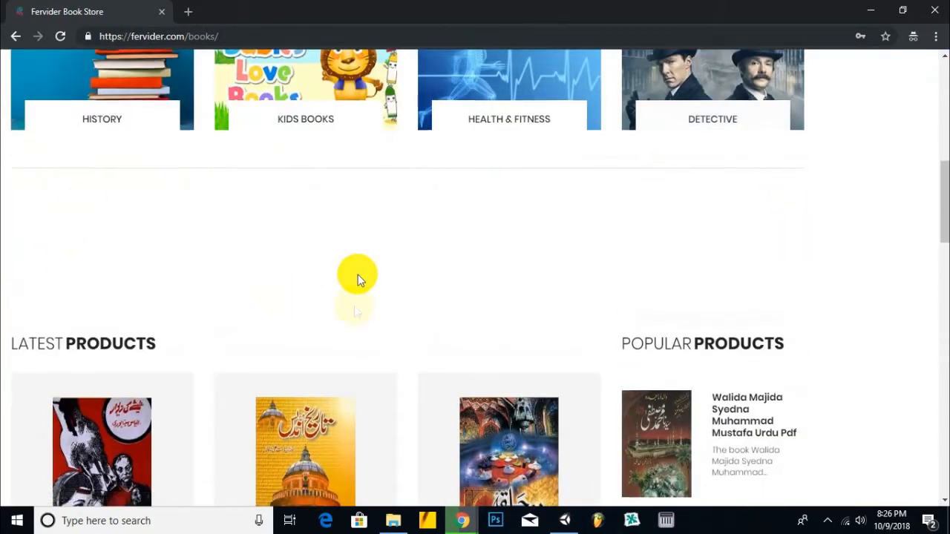
scroll(358, 274, "up", 8)
- Open the History Books page and check its layout for ads
left_click(273, 215)
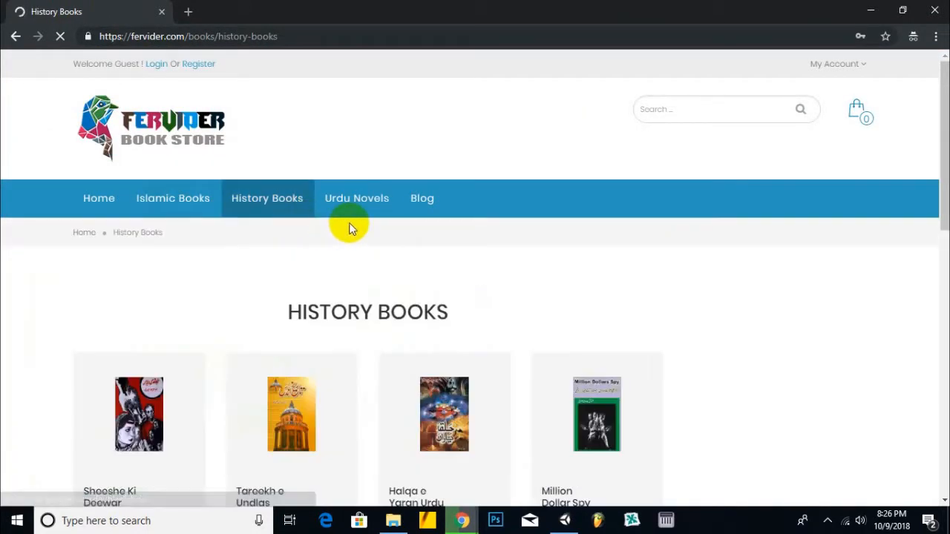
scroll(350, 224, "down", 5)
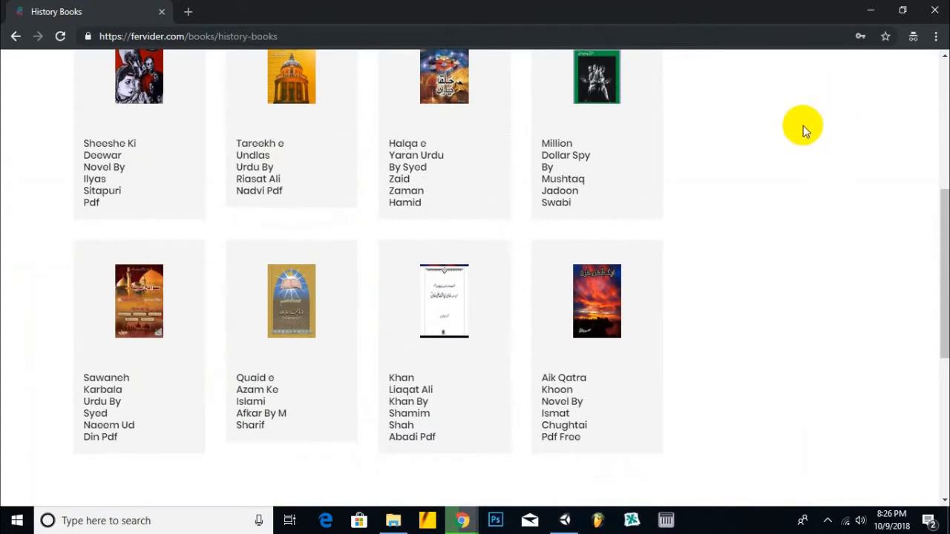
scroll(789, 193, "down", 4)
scroll(789, 208, "up", 7)
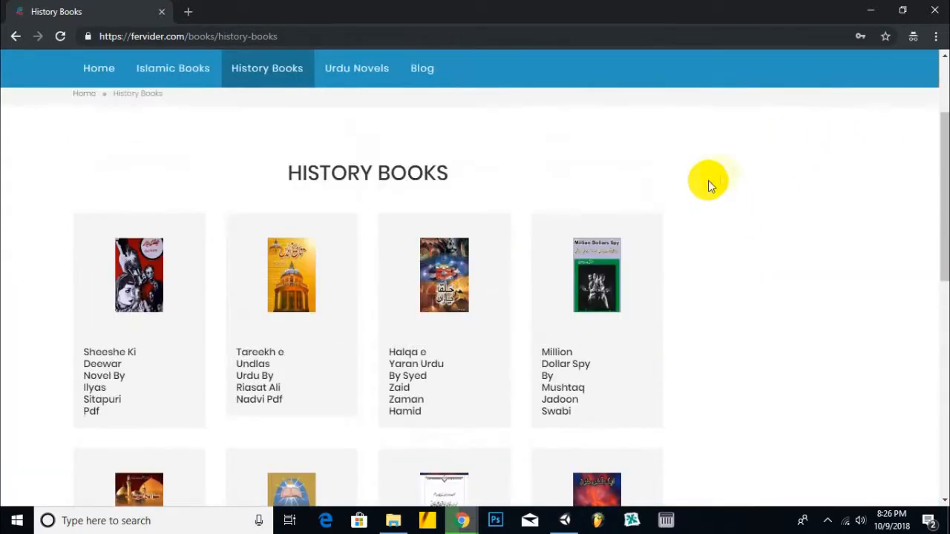
- Open the Million Dollar Spy book page, check it for ads, then close the incognito window
left_click(615, 265)
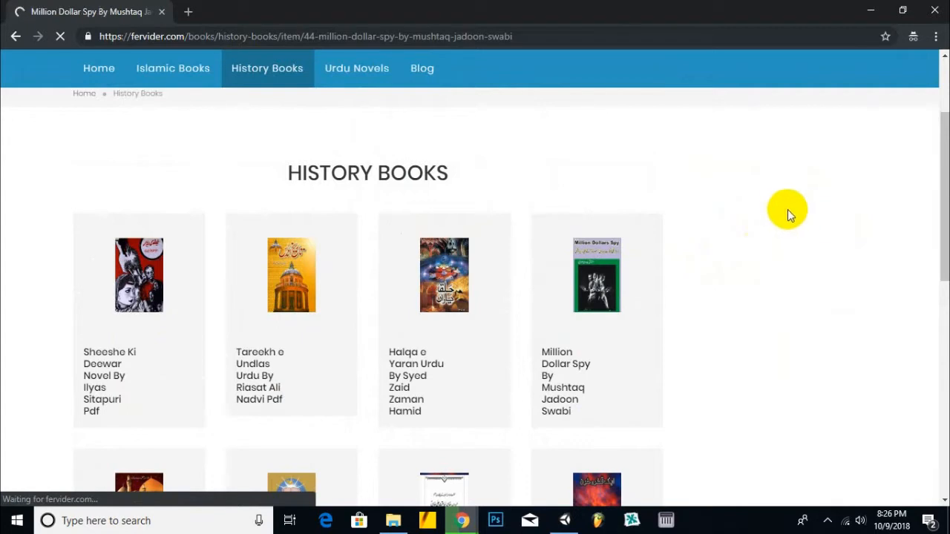
scroll(775, 207, "down", 8)
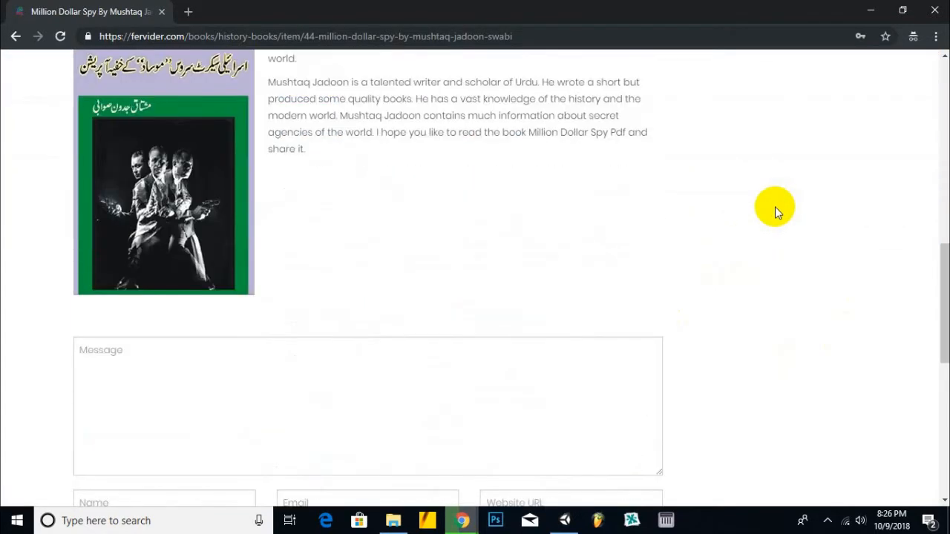
scroll(775, 206, "down", 3)
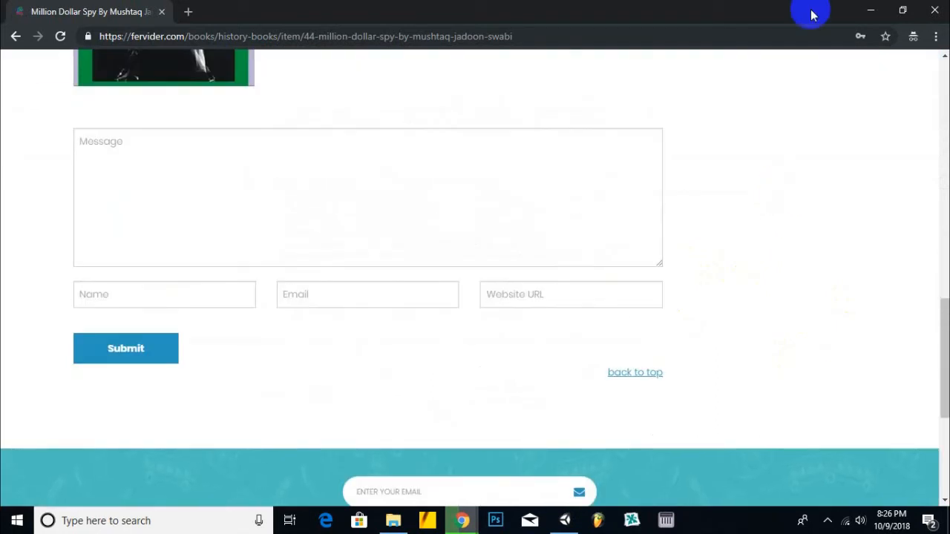
left_click(923, 20)
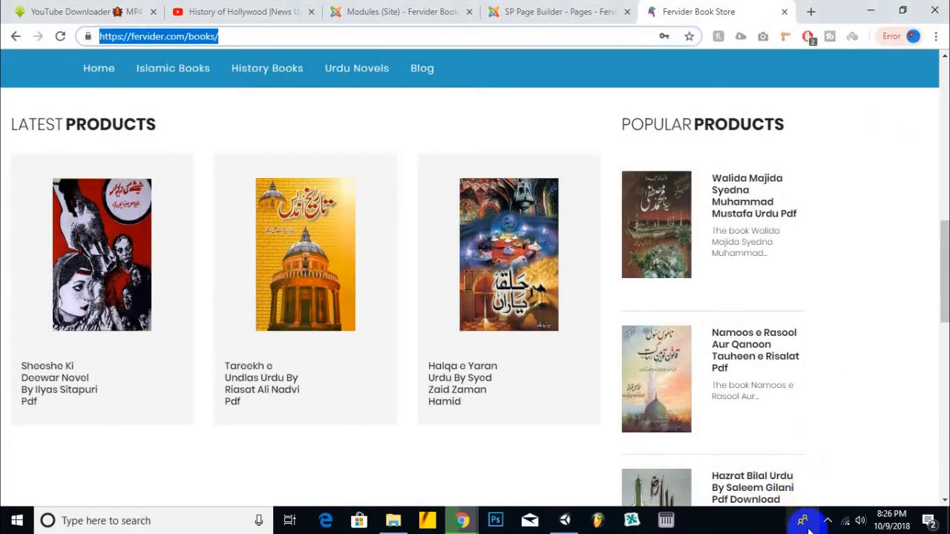